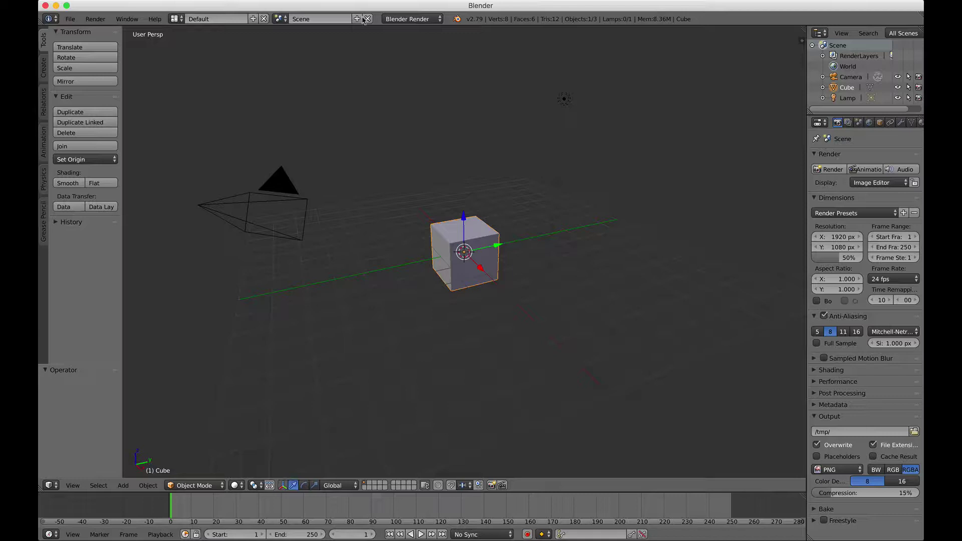
Save the user preferences with Emulate 3 Button Mouse and Emulate Numpad enabled in the input settings, and close them
left_click(70, 19)
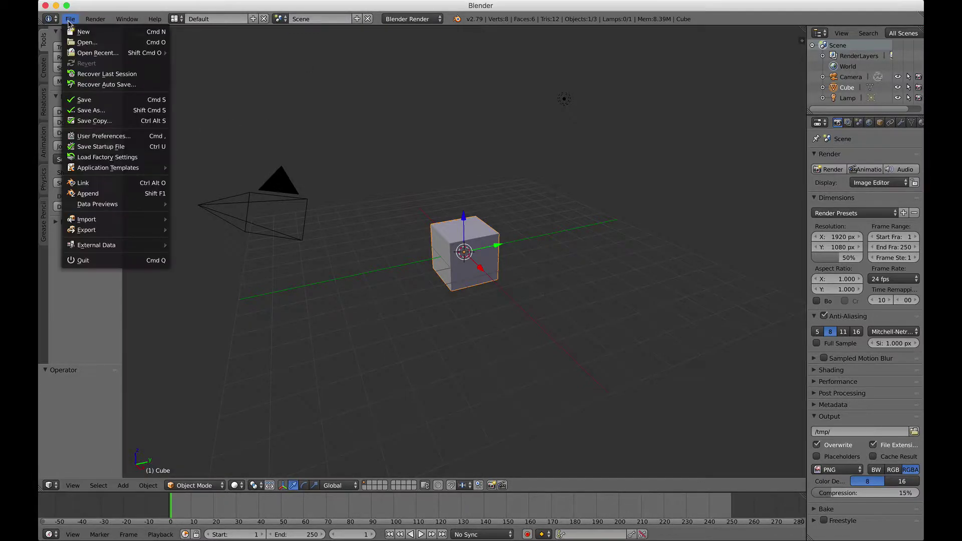
left_click(102, 137)
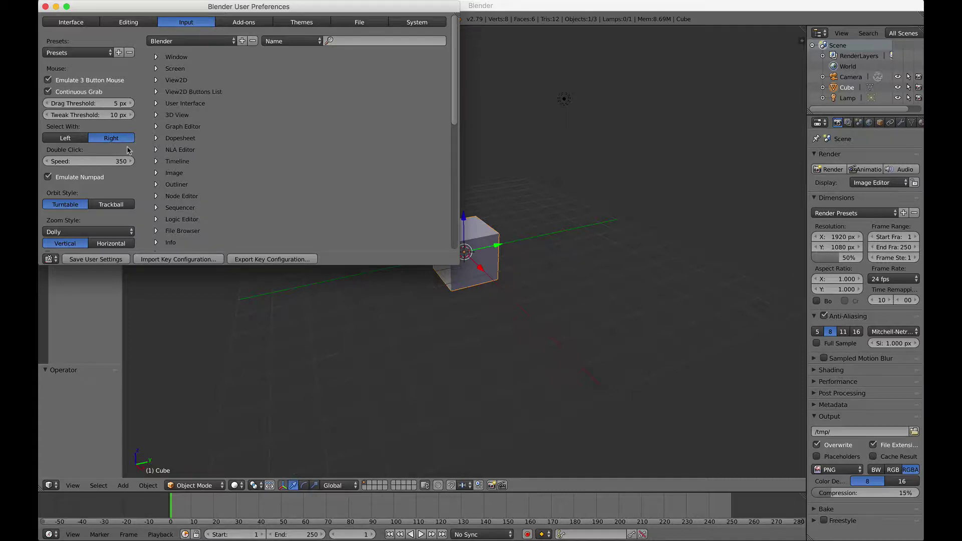
scroll(130, 150, "down", 1)
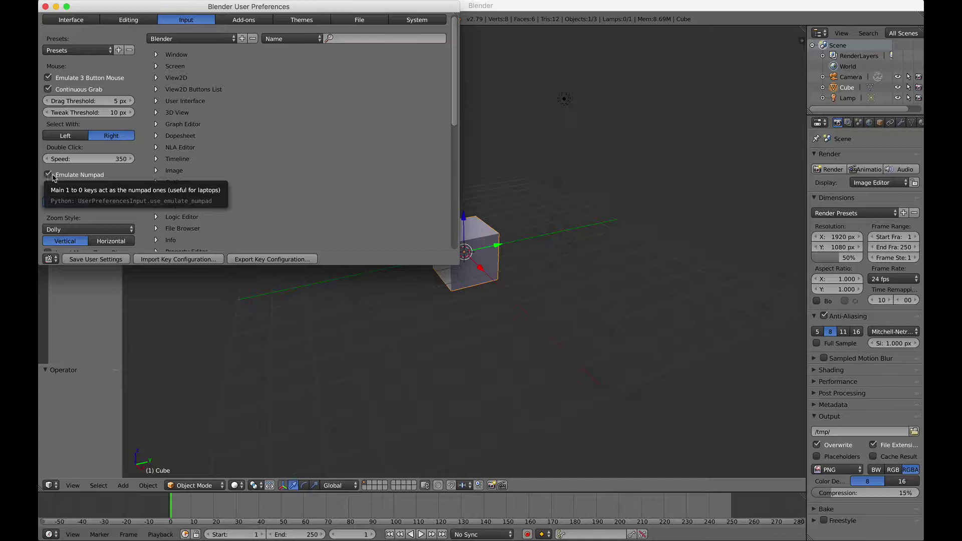
left_click(86, 261)
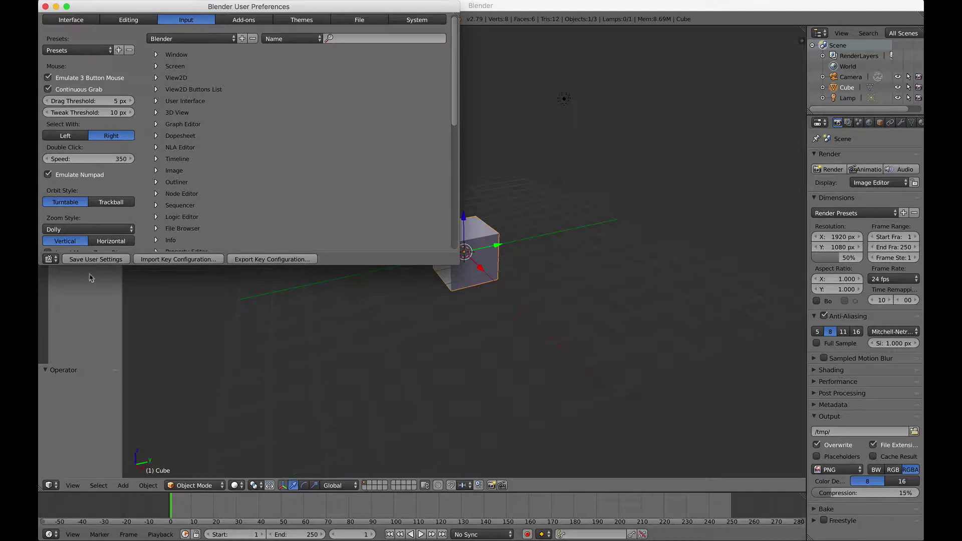
left_click(92, 282)
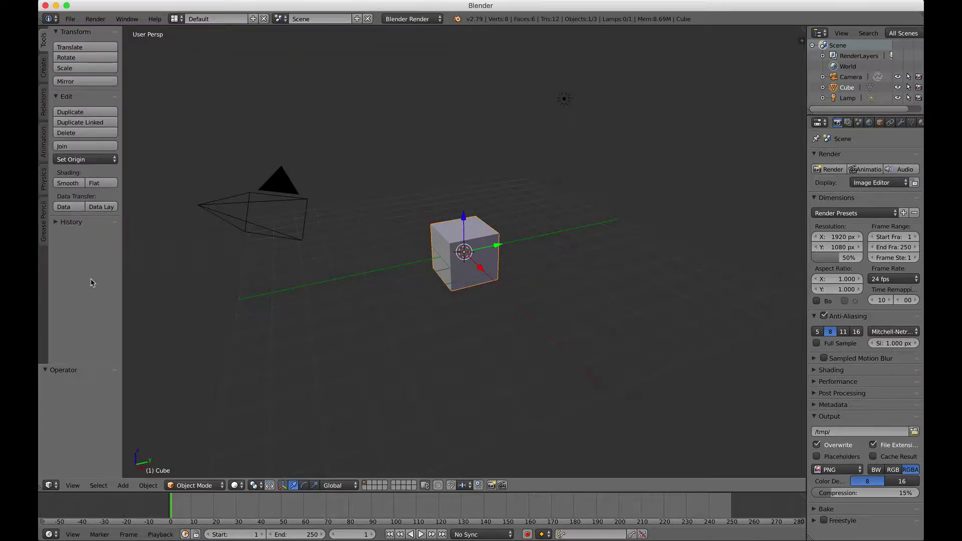
Place the 3D cursor beside the cube on its positive Y side and switch the selection from the lamp back to the cube
scroll(225, 332, "down", 4)
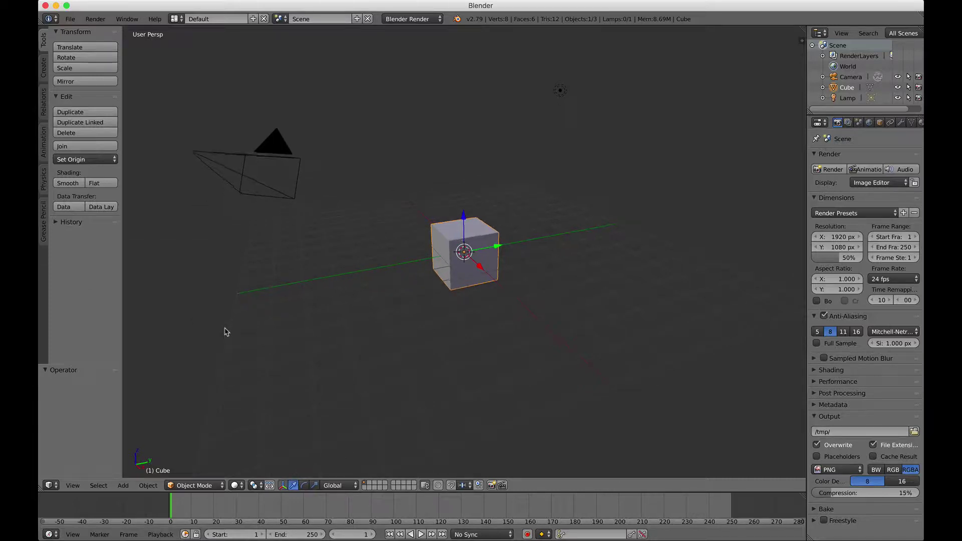
scroll(225, 331, "right", 3)
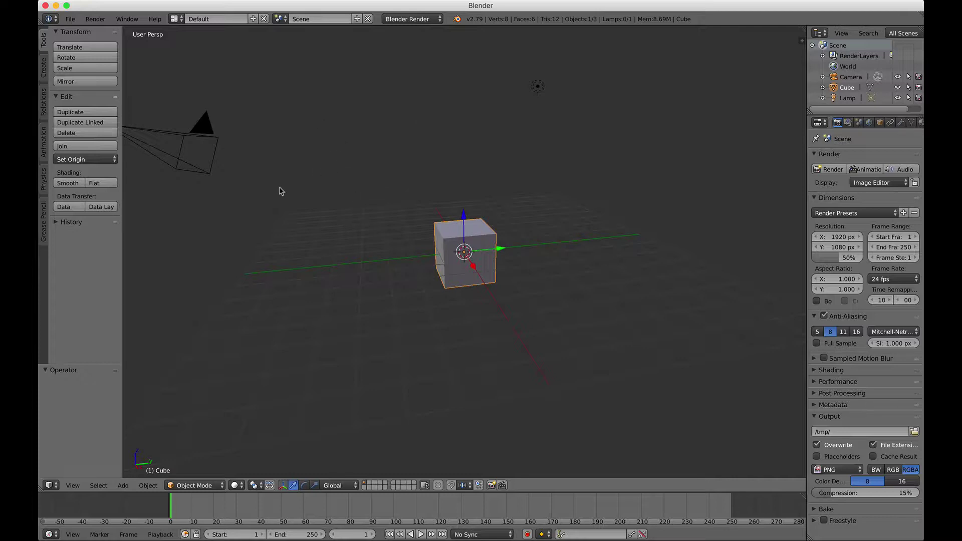
scroll(314, 235, "up", 2)
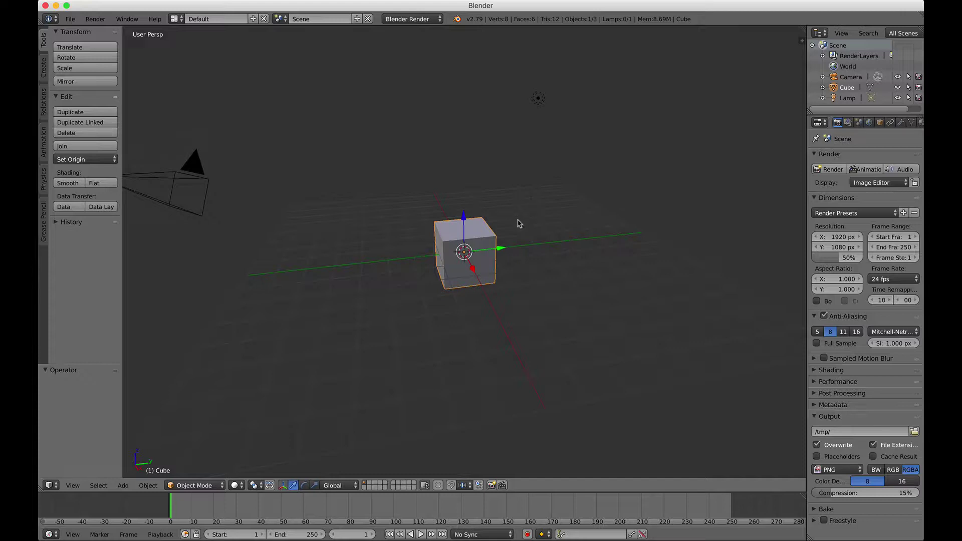
key("ctrl+z")
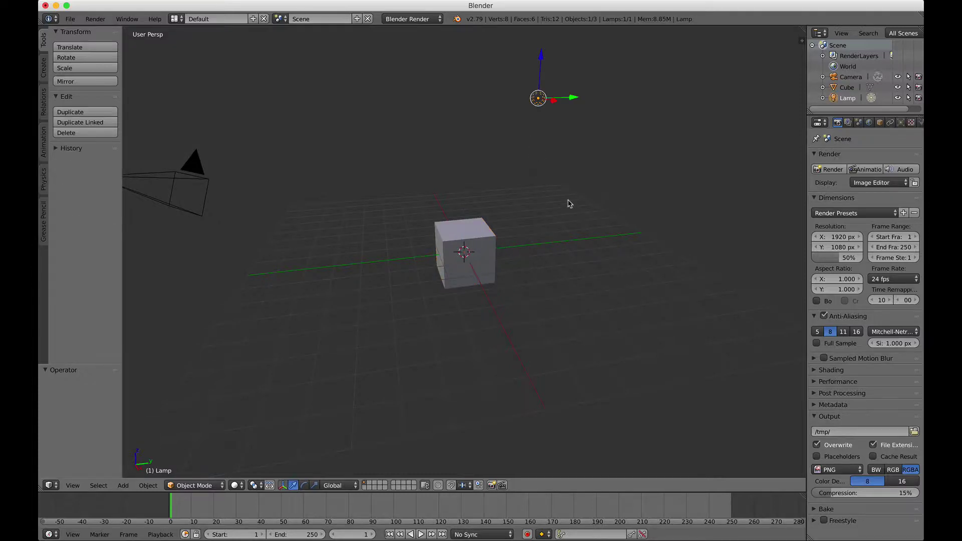
left_click(532, 251)
right_click(468, 258)
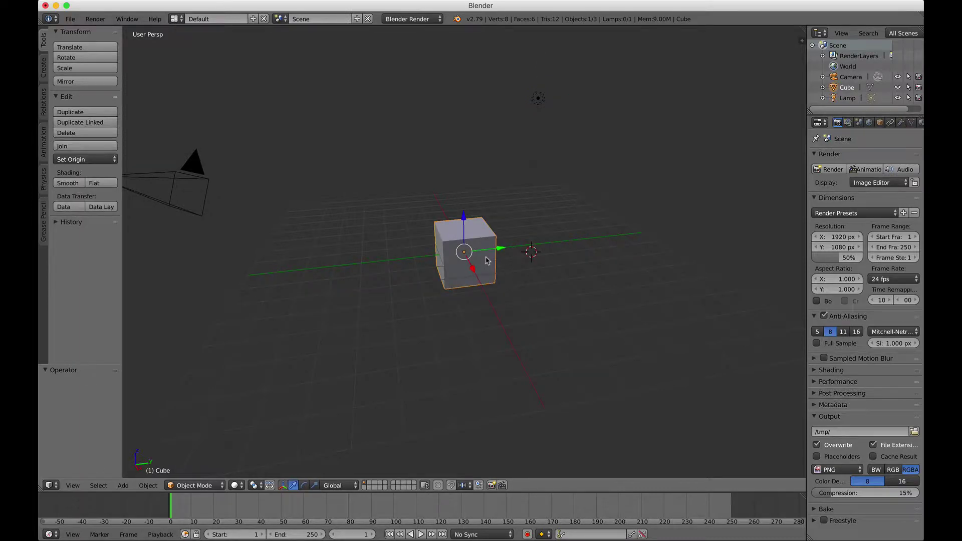
Examine the cube and its surroundings by orbiting, panning and zooming the 3D view
middle_click_drag(537, 256, 529, 258)
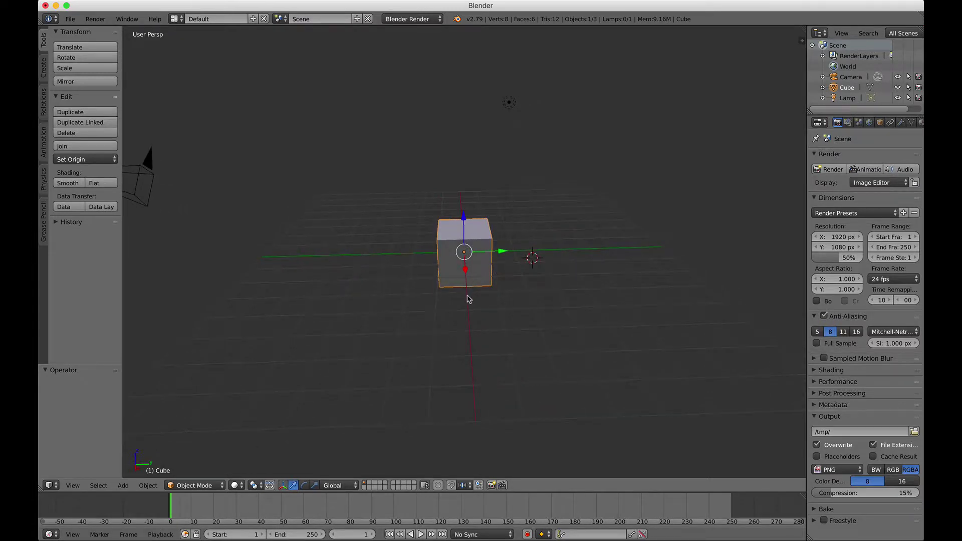
scroll(467, 296, "left", 6)
scroll(467, 296, "right", 4)
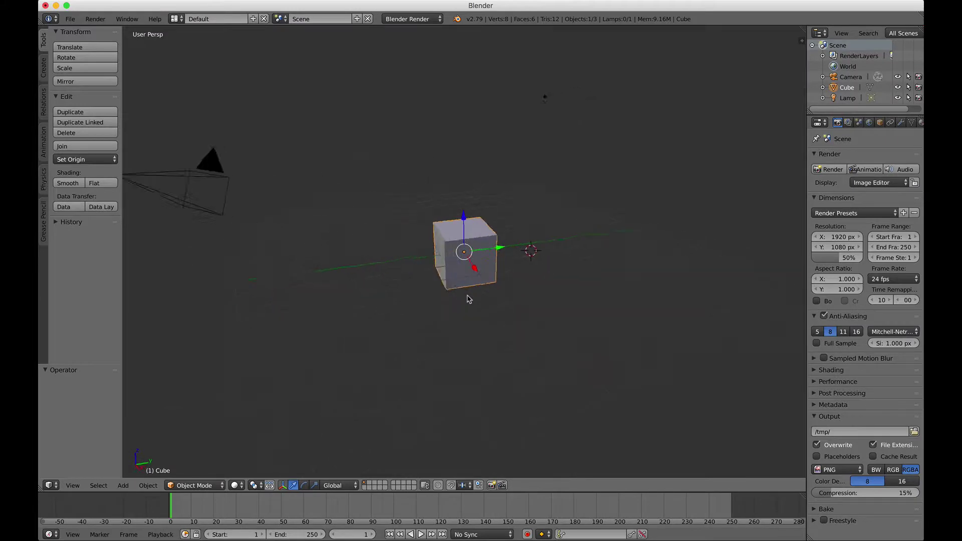
middle_click_drag(467, 296, 467, 299)
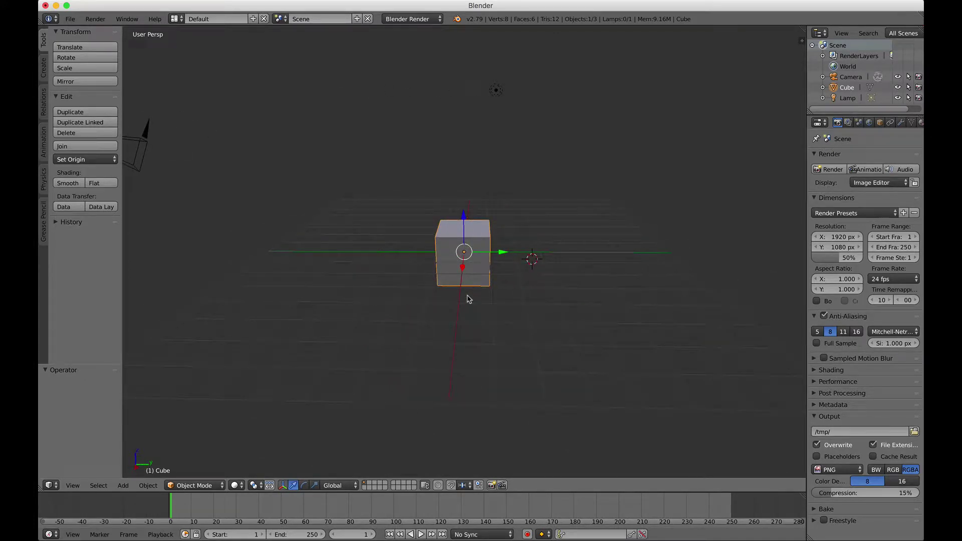
middle_click_drag(468, 299, 467, 299)
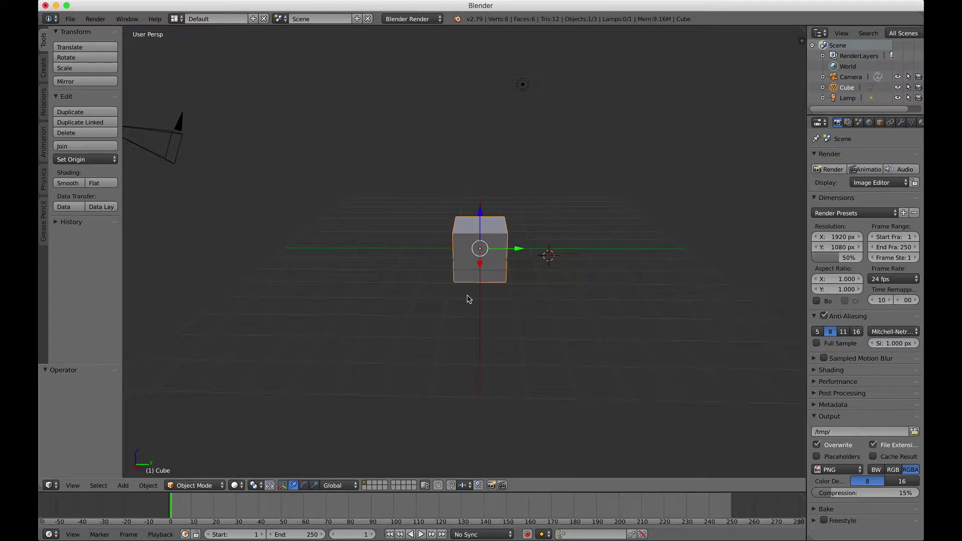
scroll(468, 299, "up", 4)
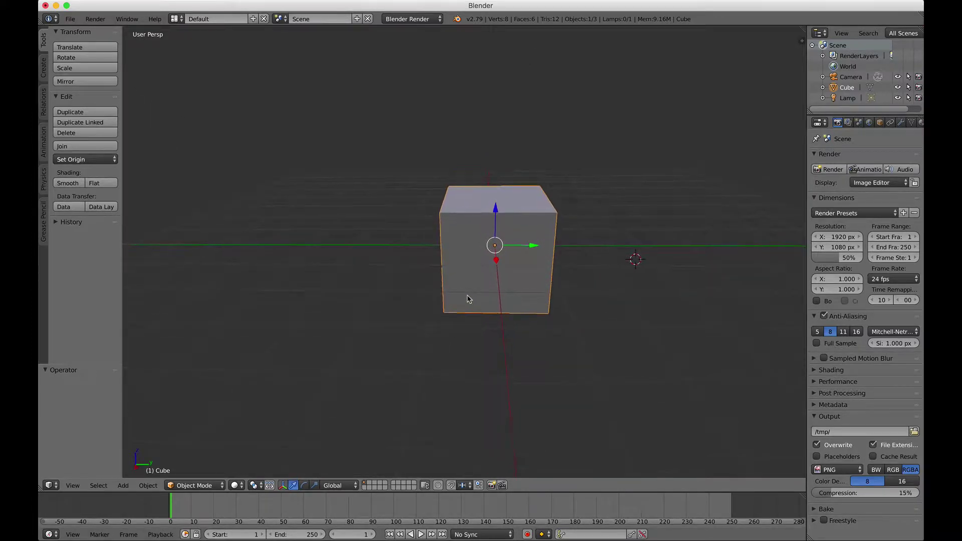
scroll(468, 299, "down", 5)
scroll(467, 299, "up", 2)
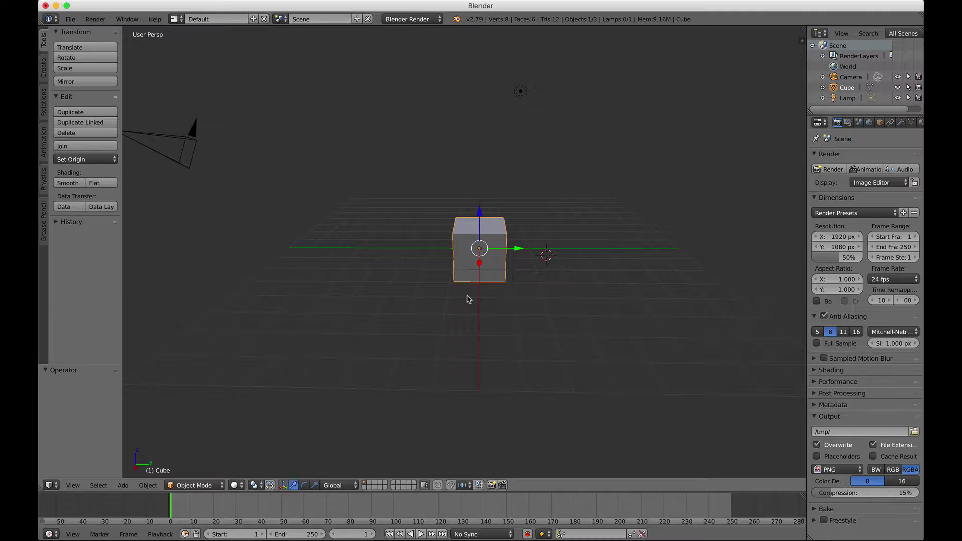
Select the camera and cube together, and toggle the selection of all objects until nothing is selected
right_click(183, 153)
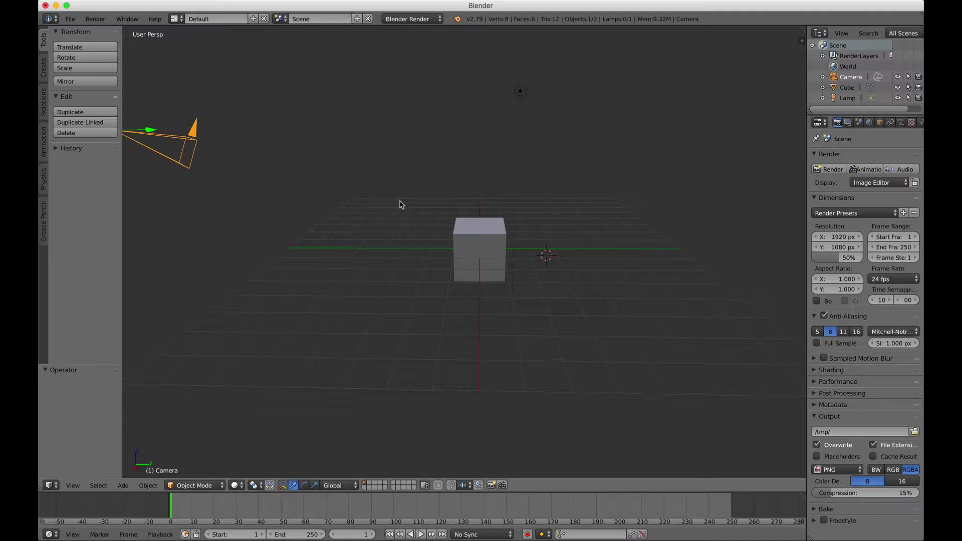
right_click(488, 245, "shift")
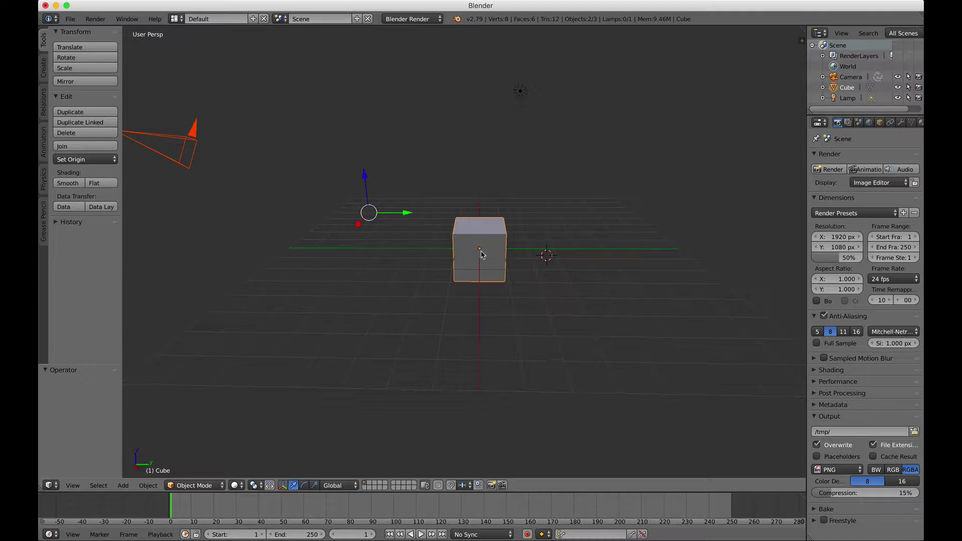
key("a")
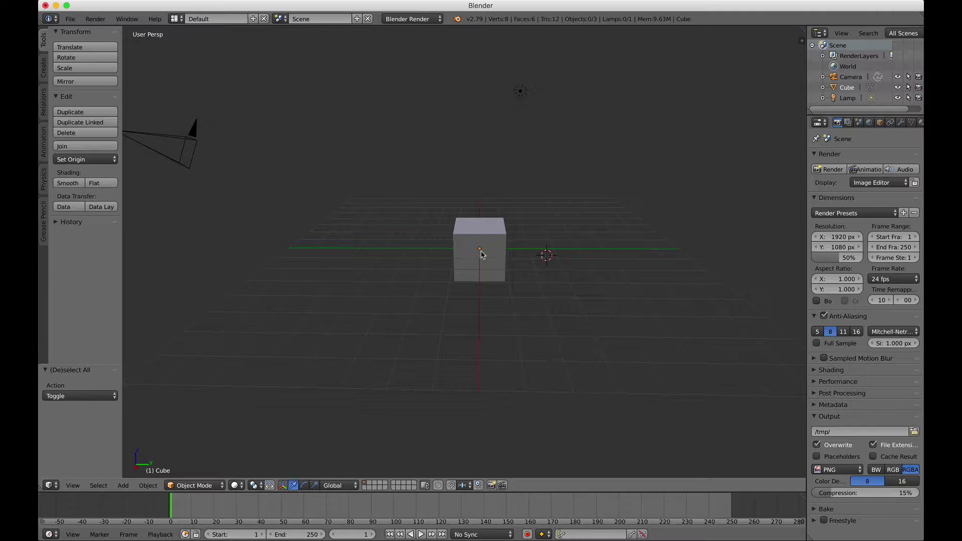
key("a")
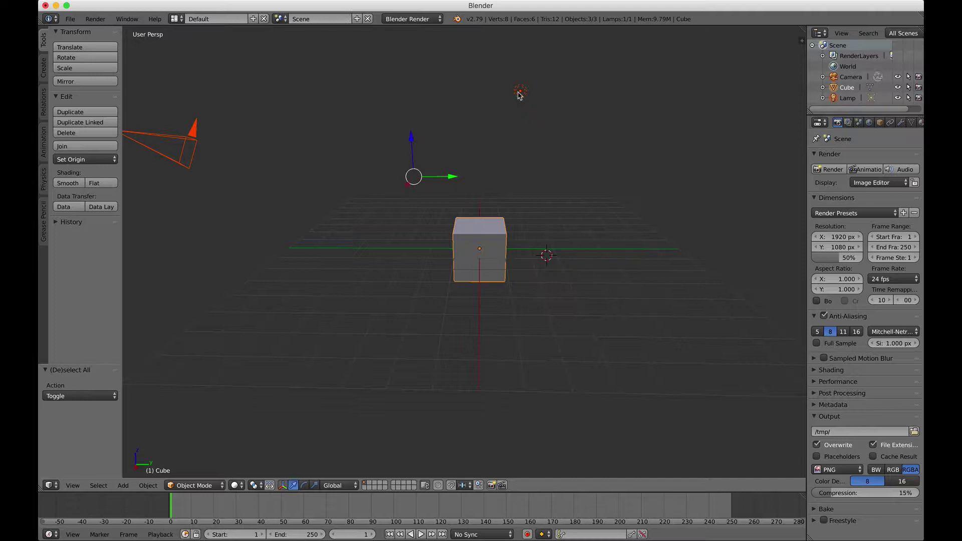
scroll(518, 94, "up", 2)
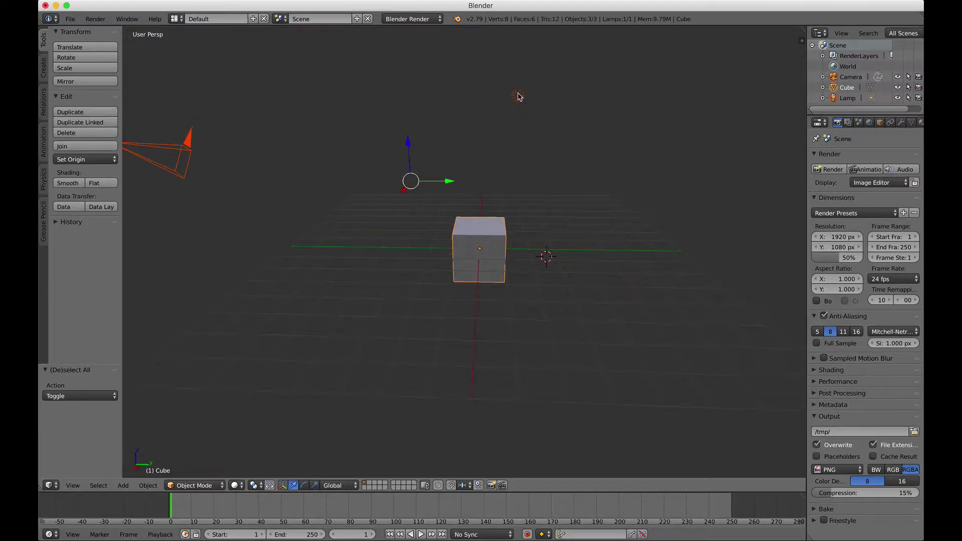
key("a")
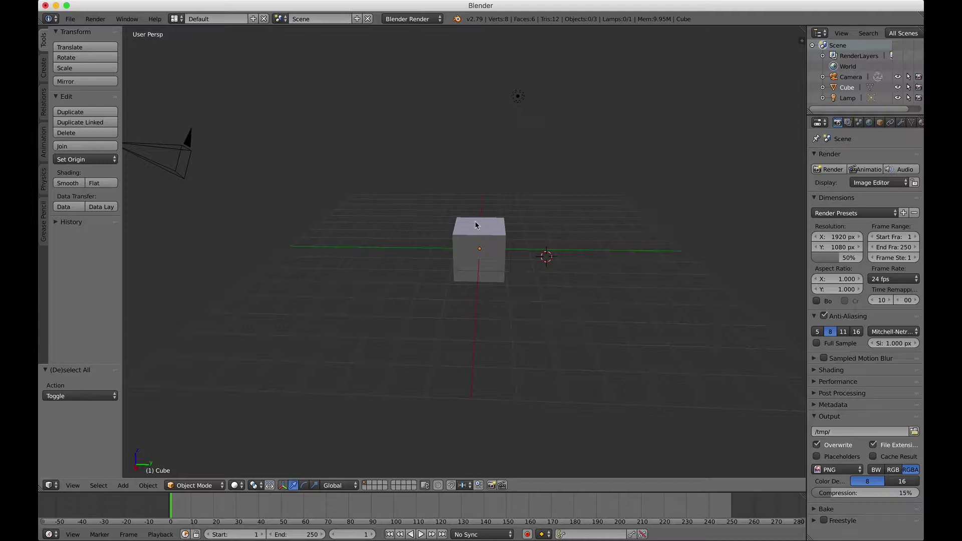
Select the default cube and delete it through its Outliner entry
scroll(475, 221, "right", 2)
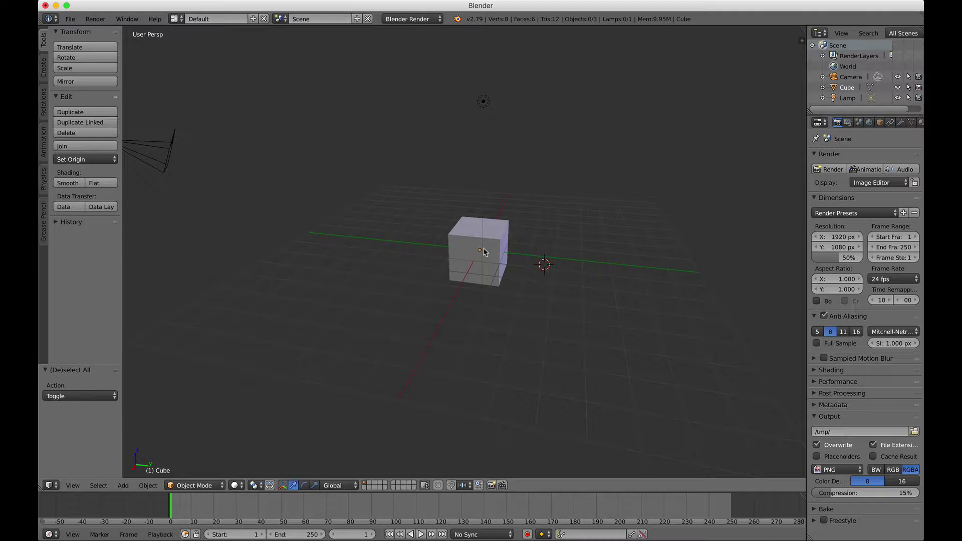
scroll(483, 252, "right", 3)
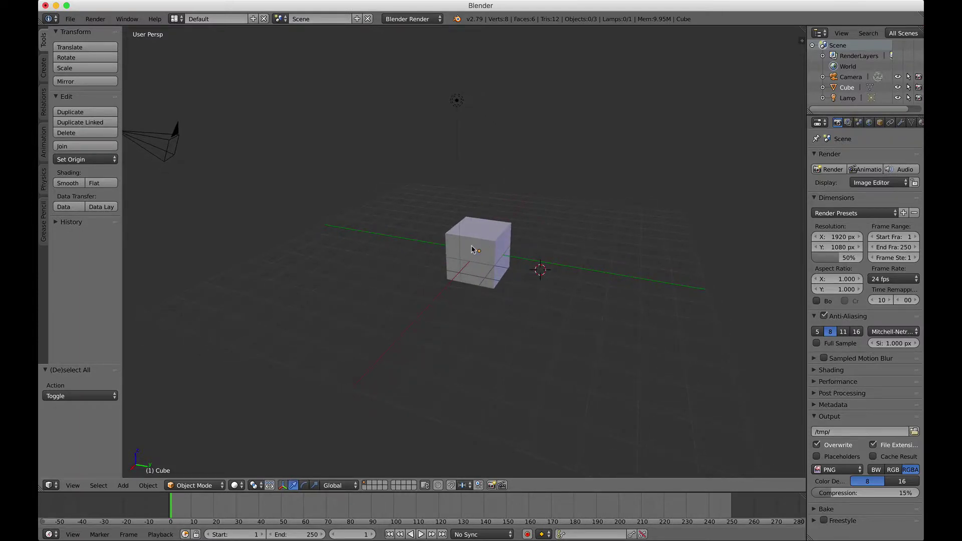
right_click(477, 251)
scroll(578, 236, "right", 2)
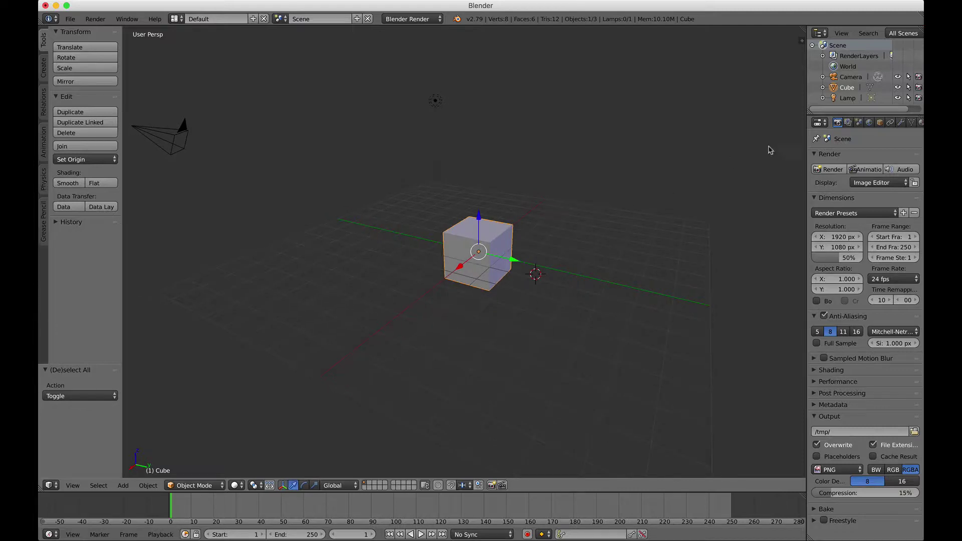
right_click(845, 89)
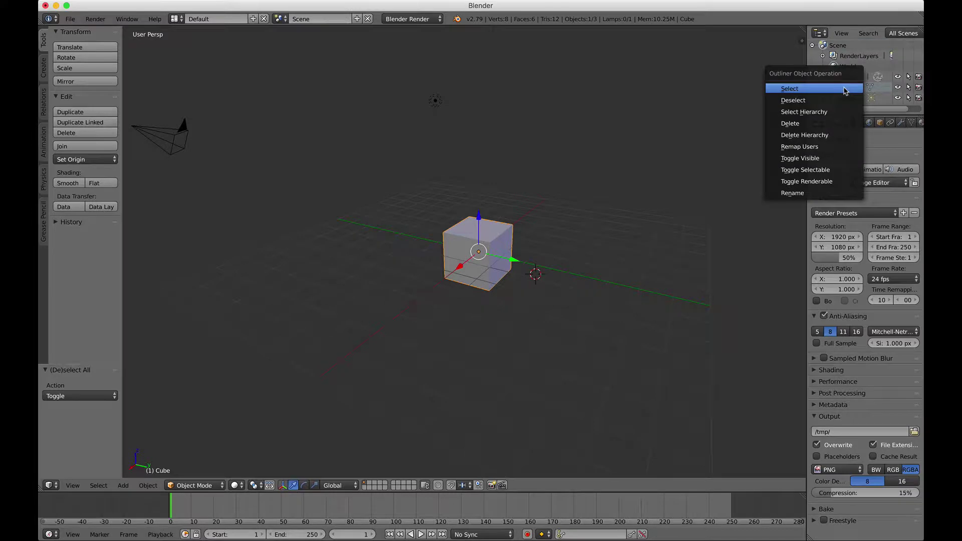
left_click(791, 127)
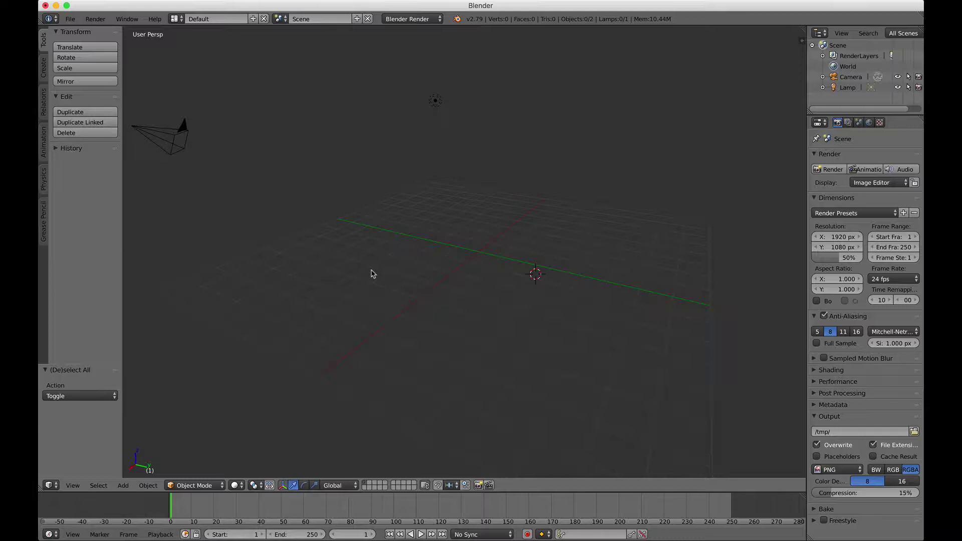
Add a new mesh cube at the 3D cursor
key("shift+a")
mouse_move(372, 273)
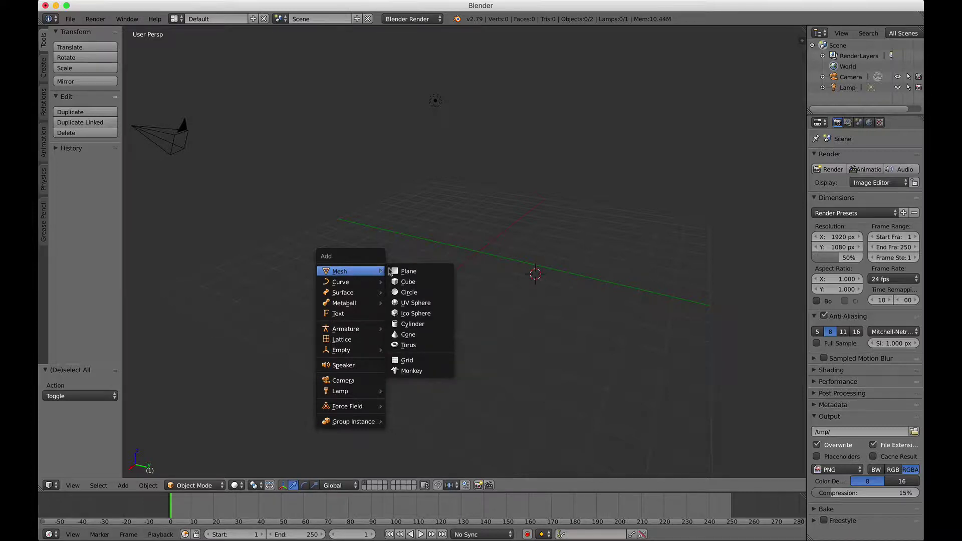
left_click(410, 283)
Raise the new cube along the Z axis until its base rests on the grid floor
scroll(481, 423, "left", 4)
scroll(481, 423, "down", 3)
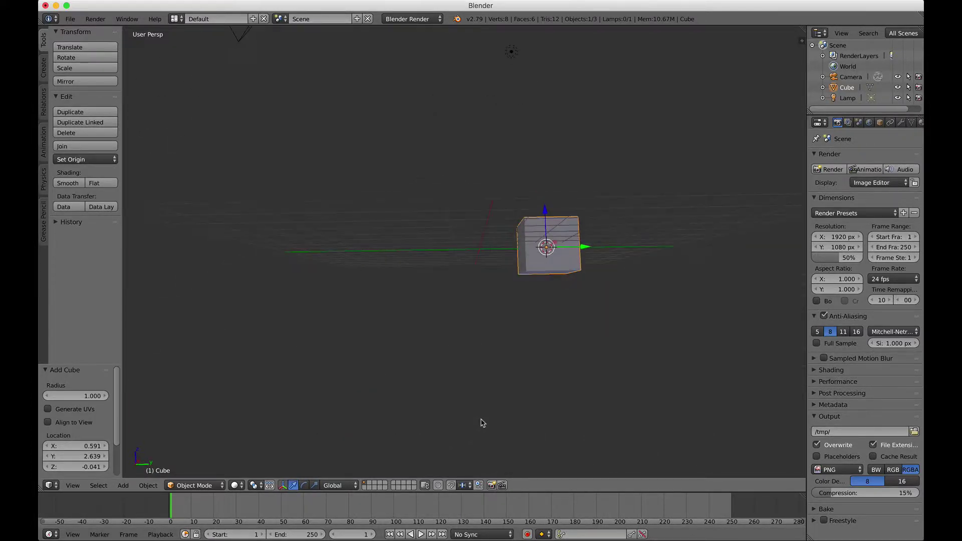
scroll(482, 422, "down", 5)
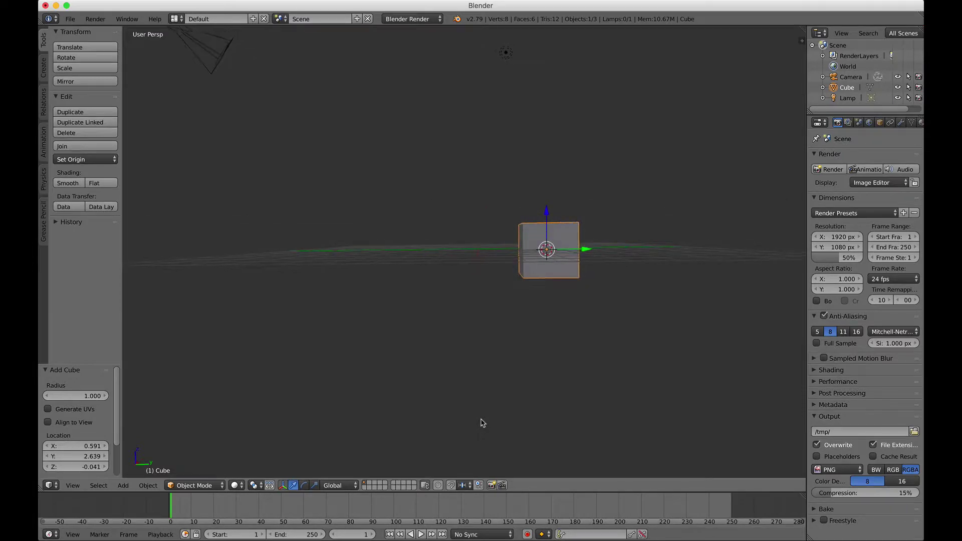
scroll(482, 422, "down", 3)
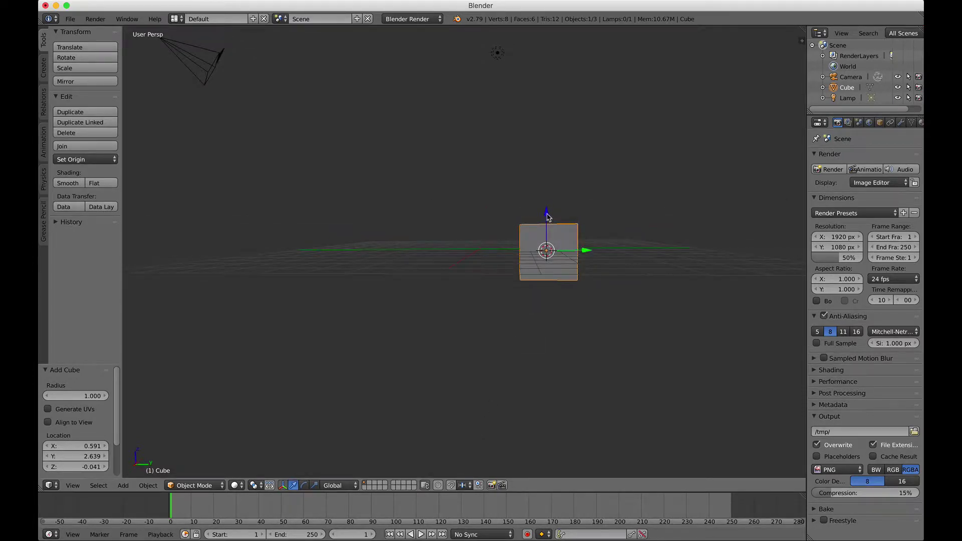
left_click_drag(547, 217, 546, 186)
scroll(549, 192, "down", 2)
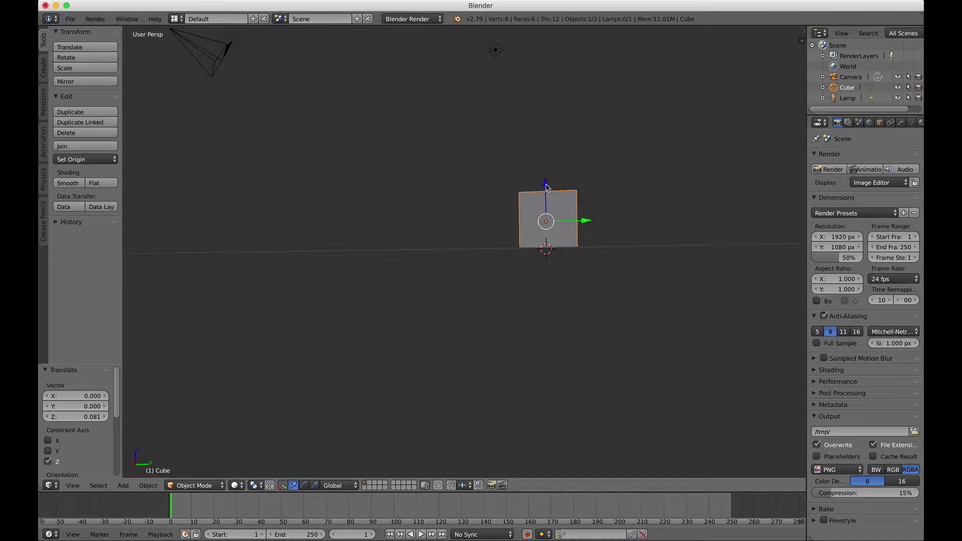
scroll(547, 188, "up", 3)
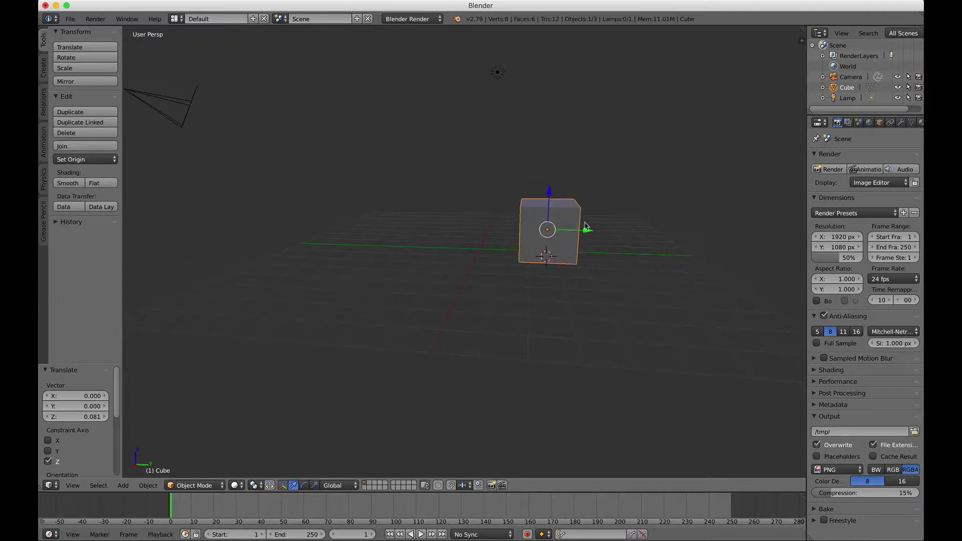
Move the cube about -2.71 along the Y axis toward the centre of the grid
left_click_drag(589, 229, 518, 234)
scroll(566, 270, "up", 5)
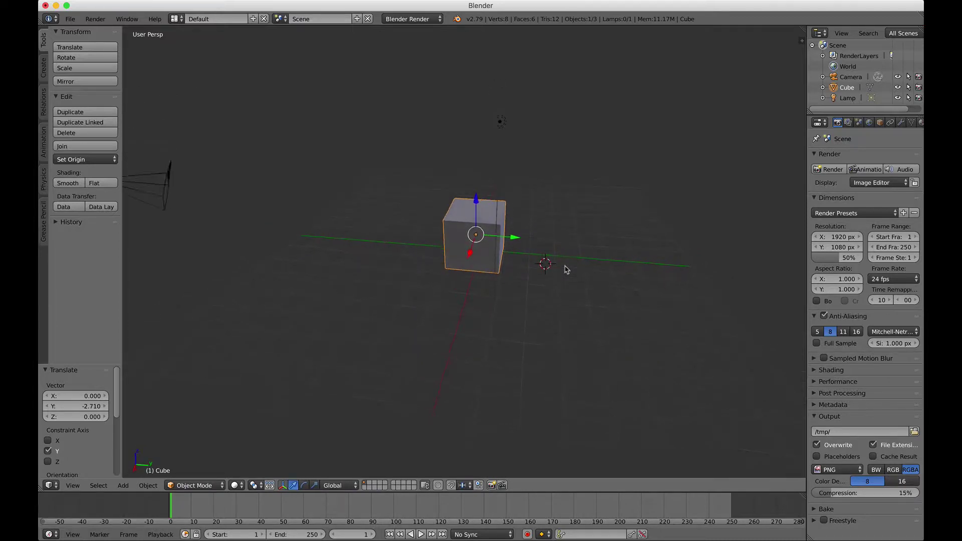
scroll(567, 270, "up", 6)
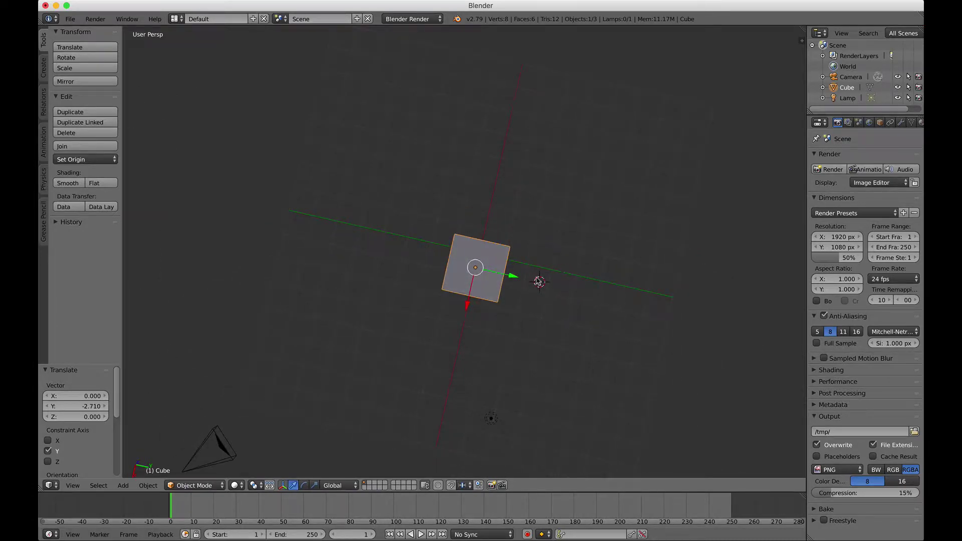
Move the cube -0.55 along the X axis to centre it on the grid
key("g")
key("x")
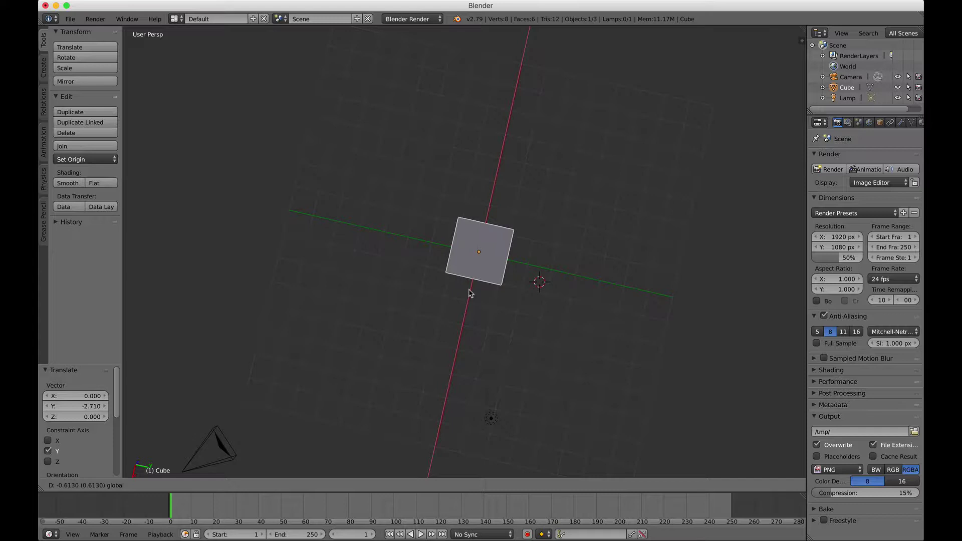
left_click(471, 295)
middle_click_drag(471, 294, 485, 447)
scroll(485, 447, "down", 3)
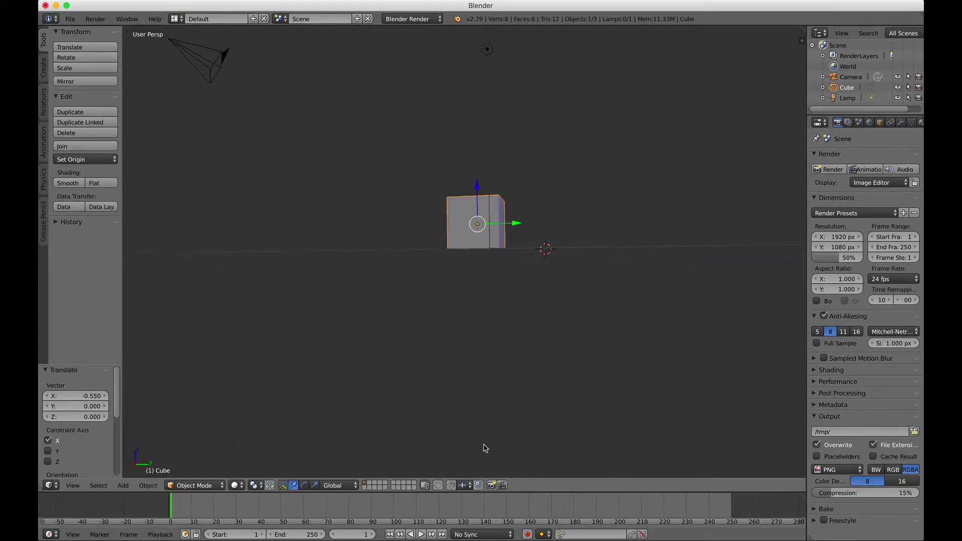
Render the scene with the plain cube and return to the 3D view
scroll(485, 447, "left", 4)
scroll(485, 448, "up", 4)
scroll(485, 448, "right", 3)
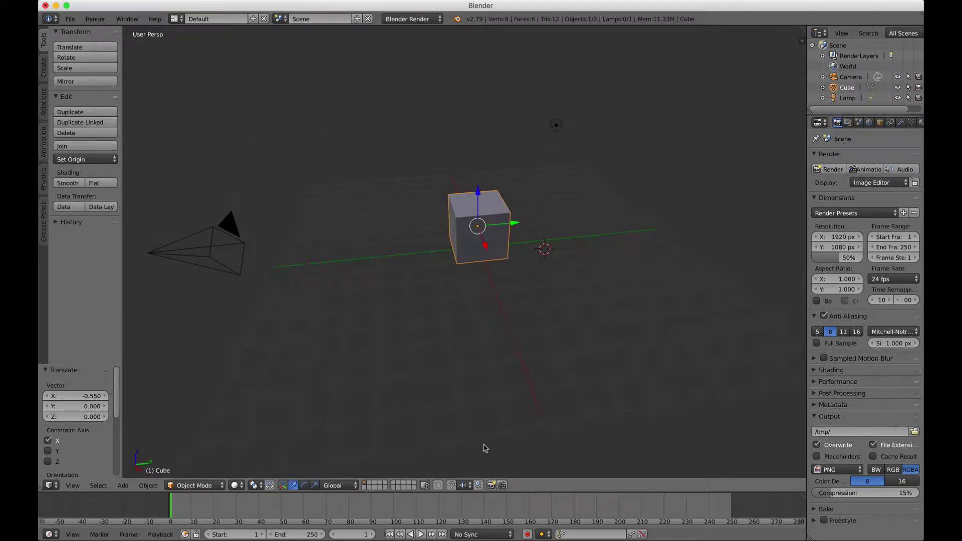
scroll(485, 447, "up", 5)
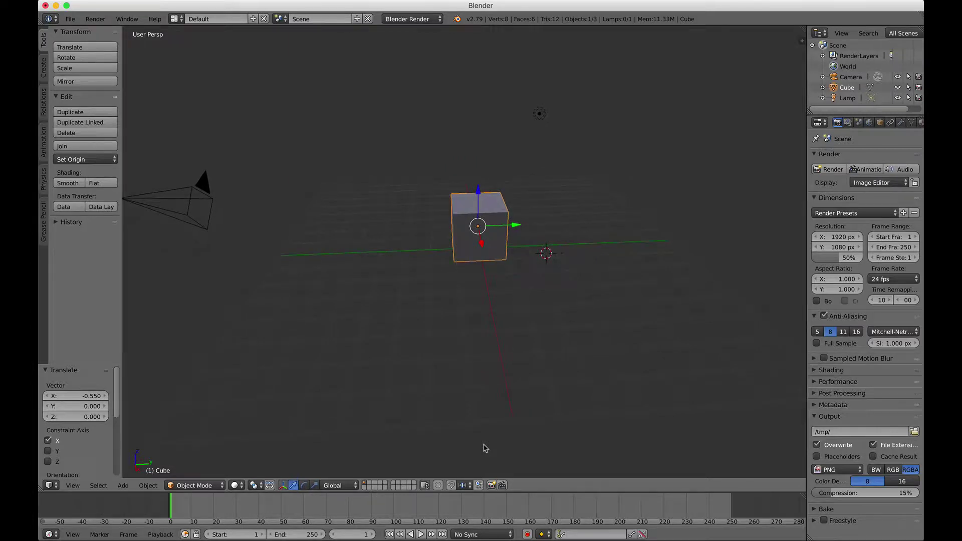
scroll(485, 447, "left", 5)
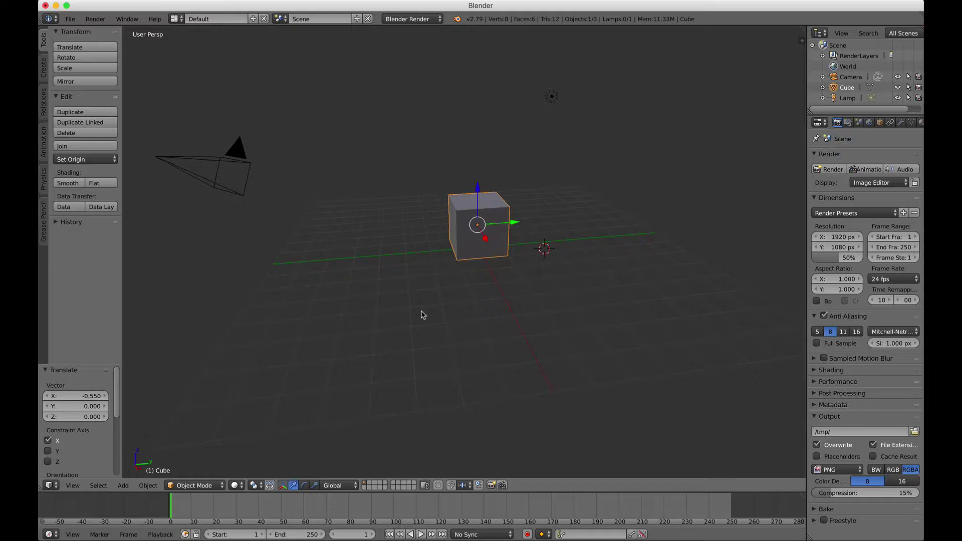
scroll(421, 314, "down", 1)
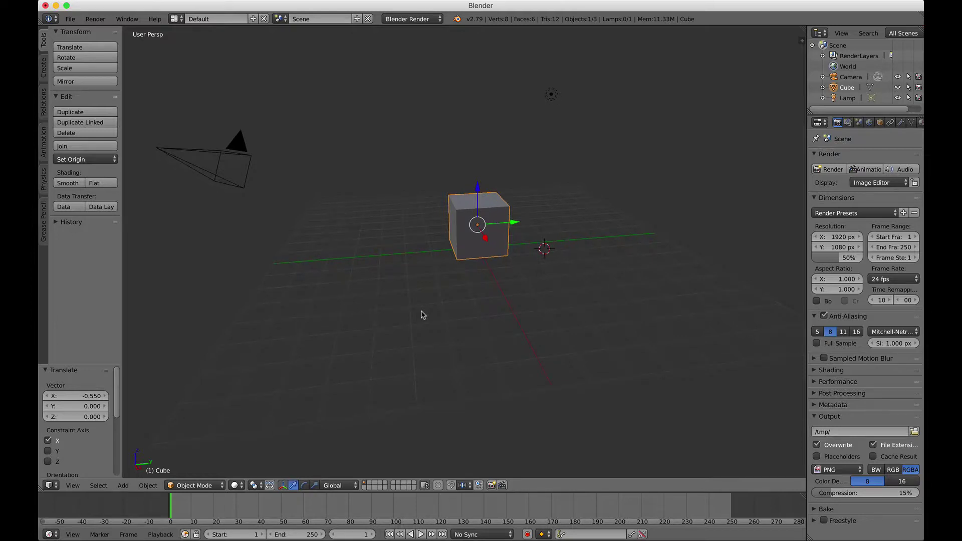
key("F12")
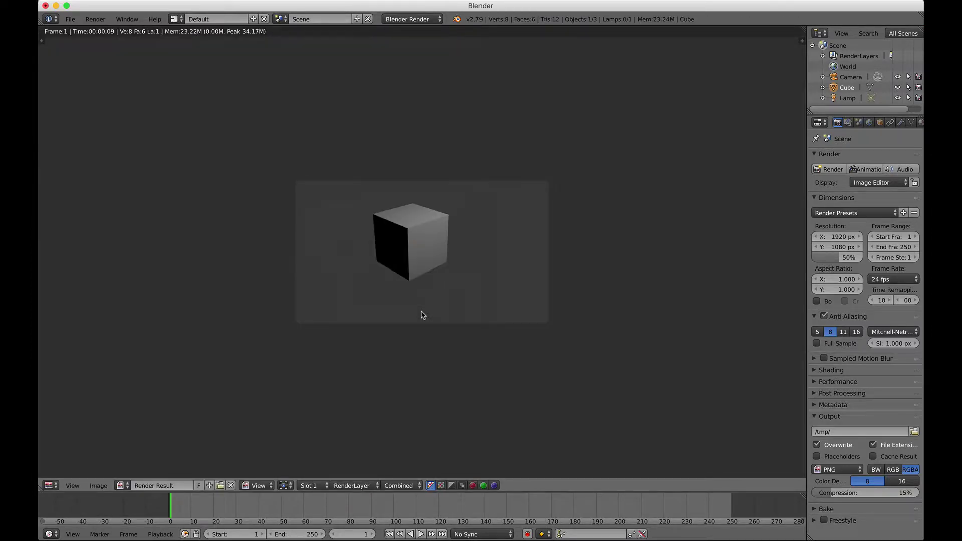
key("Escape")
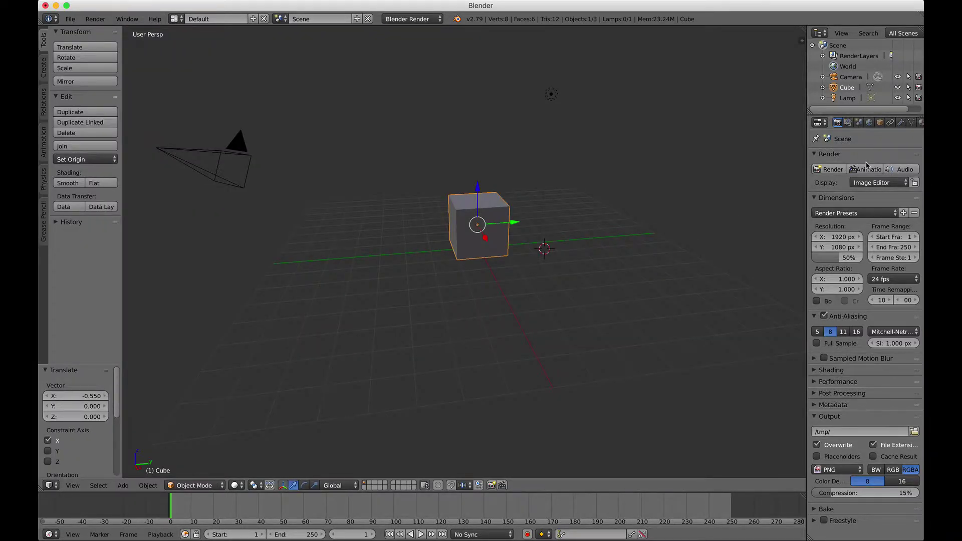
Give the cube a new material with an orange-red diffuse colour and render the scene
mouse_move(921, 125)
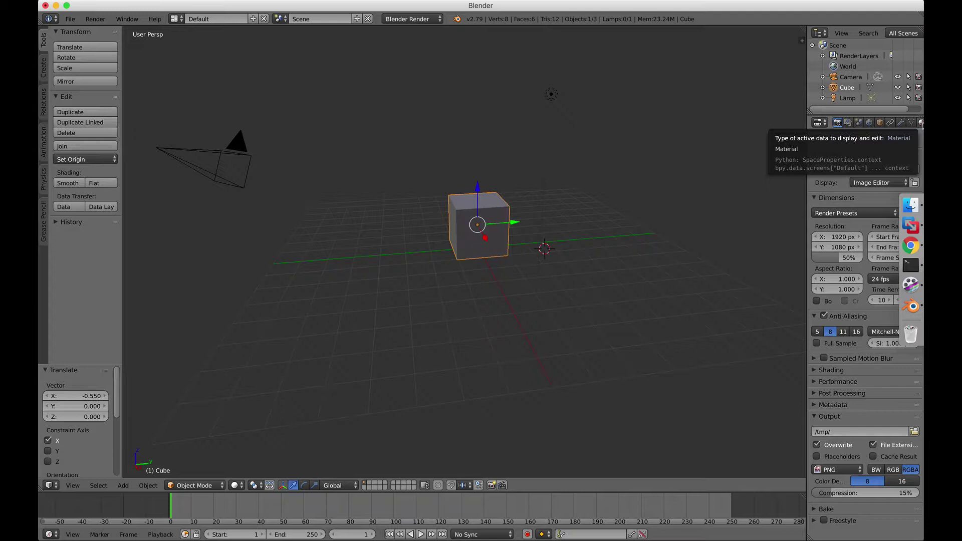
left_click(921, 122)
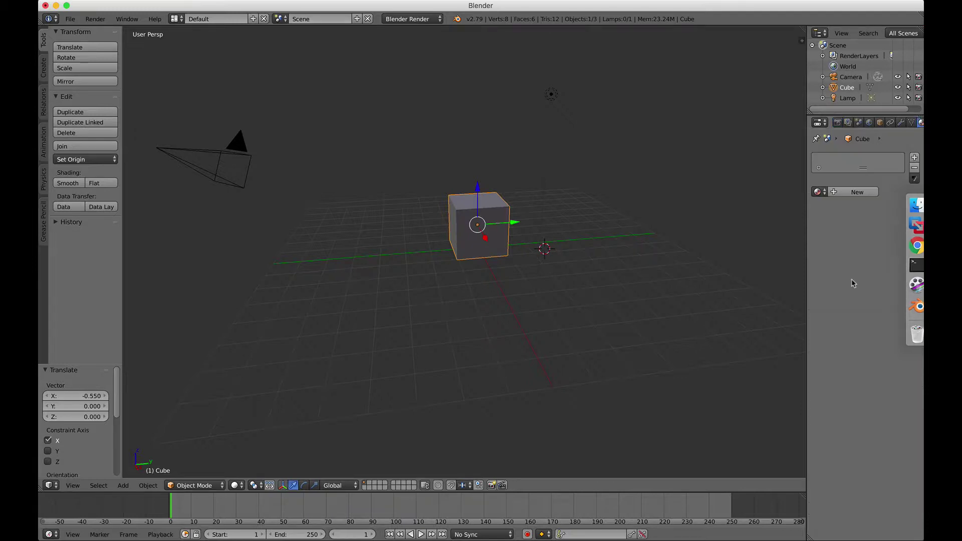
left_click(851, 195)
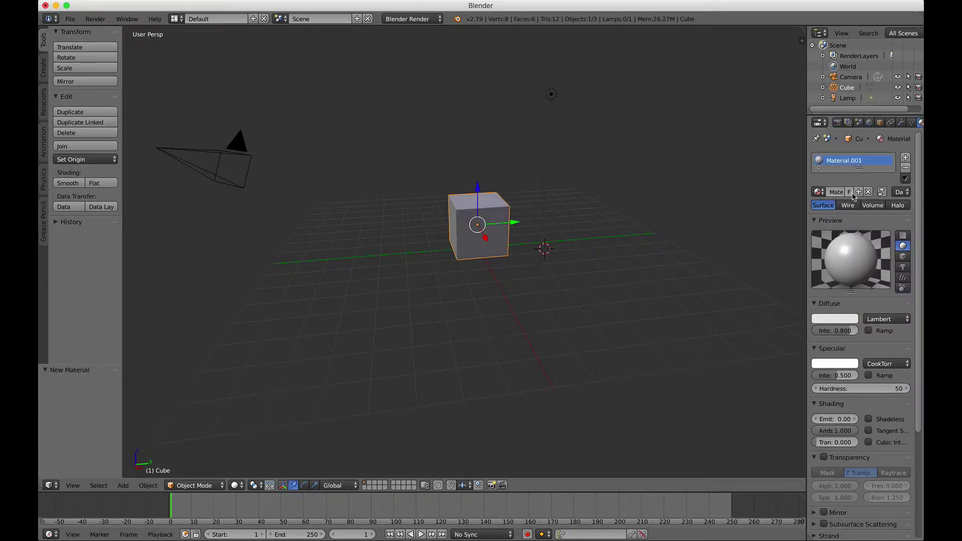
left_click(840, 321)
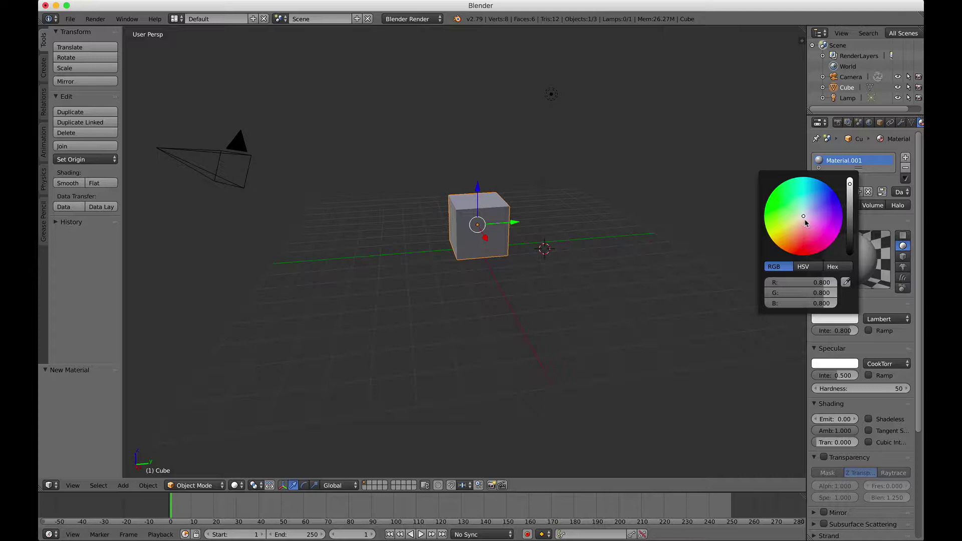
left_click_drag(804, 217, 787, 252)
left_click(772, 122)
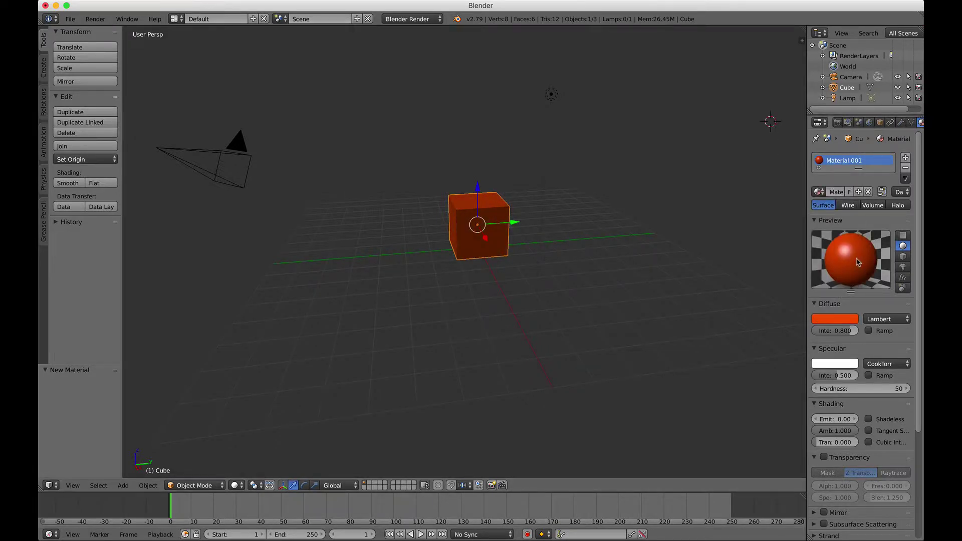
middle_click_drag(702, 293, 706, 293)
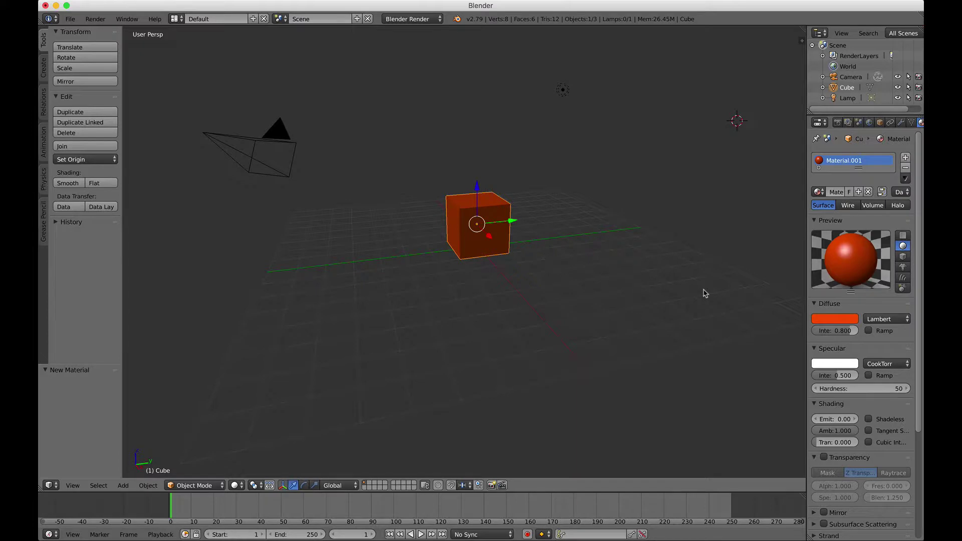
key("F12")
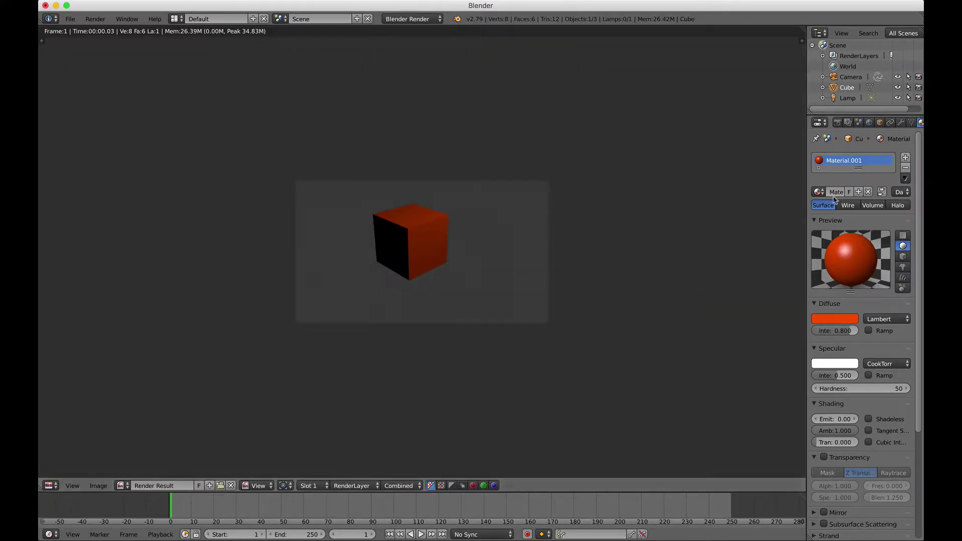
Set the world's horizon colour to white, RGB 1.000 each, and render the scene again
left_click(869, 123)
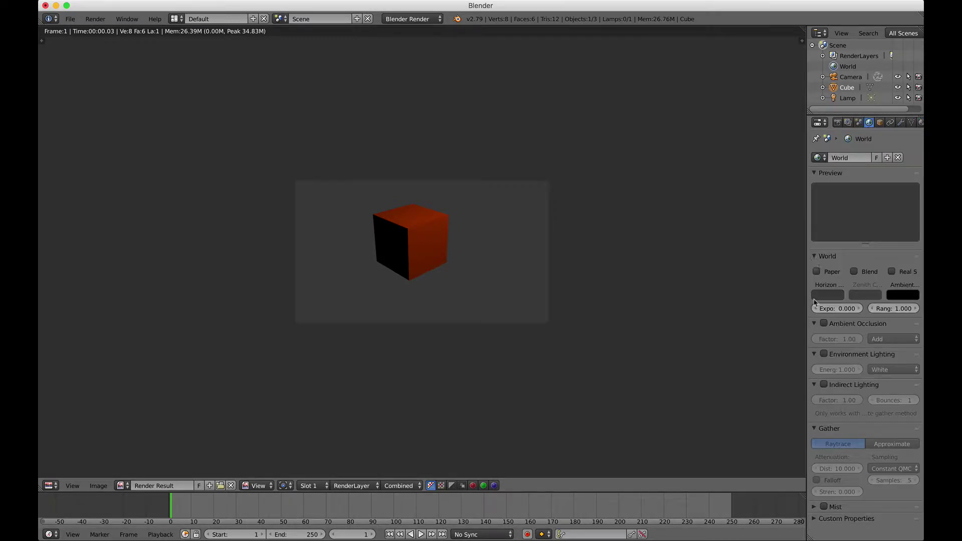
left_click(827, 295)
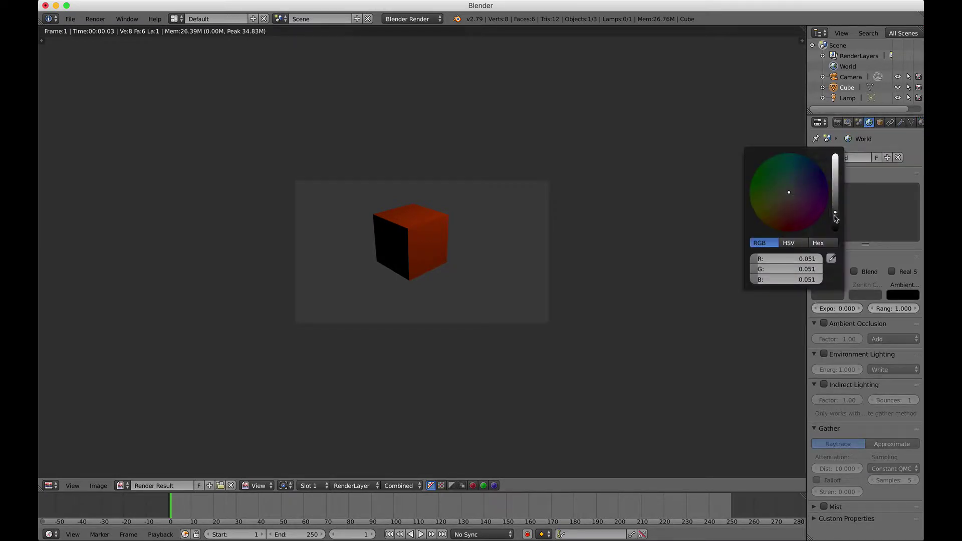
left_click_drag(836, 216, 835, 156)
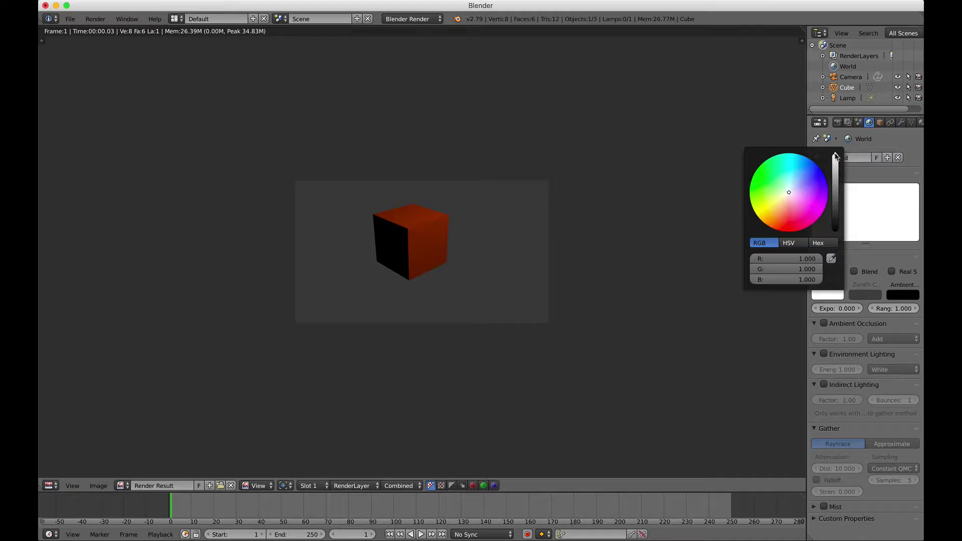
key("Escape")
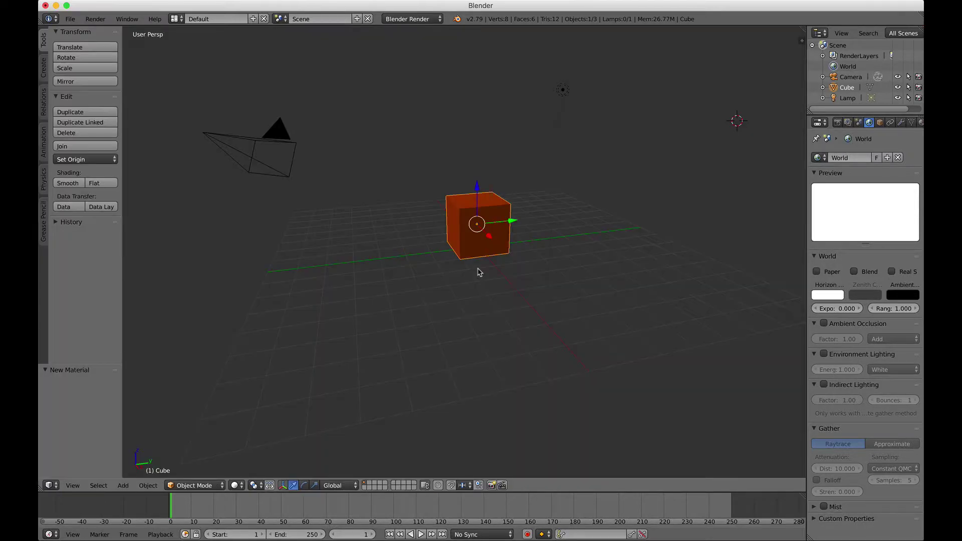
key("F12")
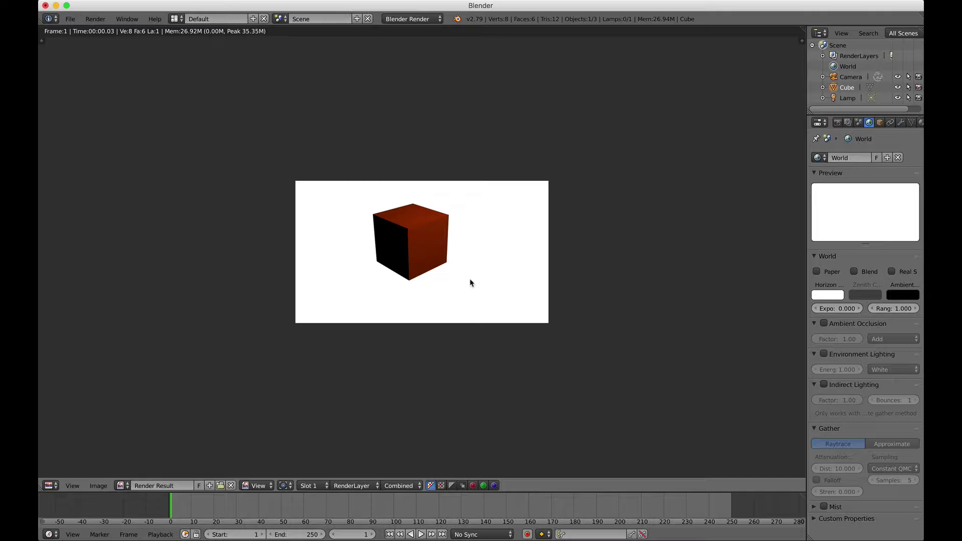
key("Escape")
Add a mesh cone at the 3D cursor
scroll(456, 303, "right", 3)
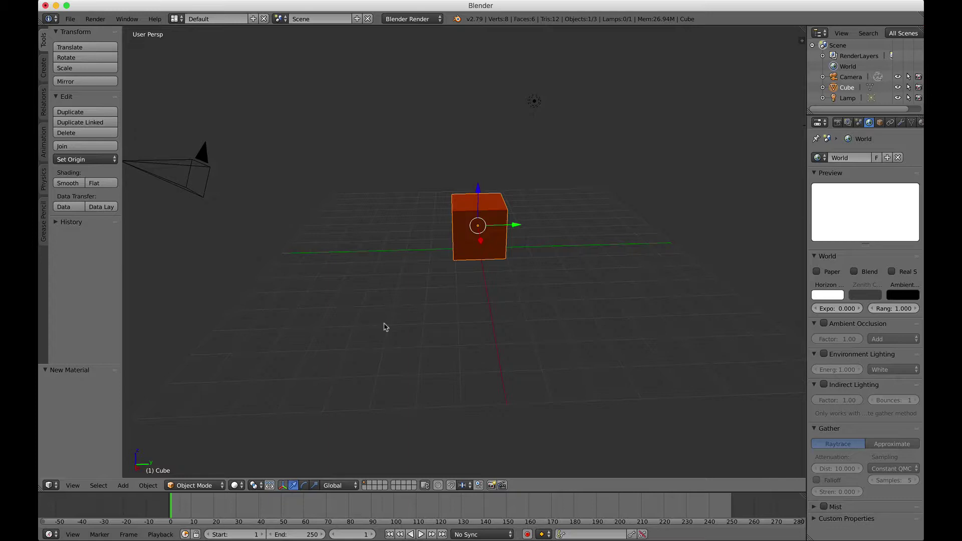
key("shift+a")
mouse_move(386, 326)
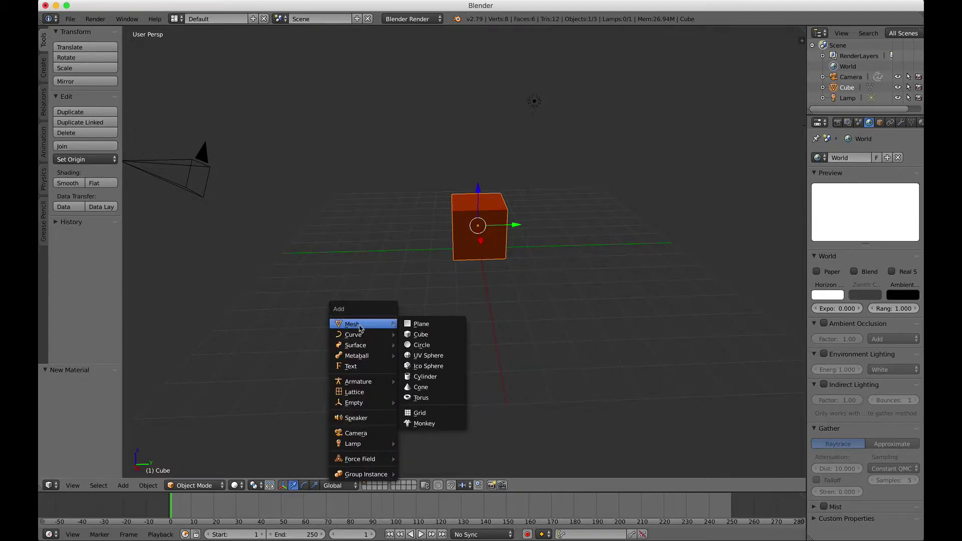
left_click(431, 387)
scroll(487, 386, "left", 3)
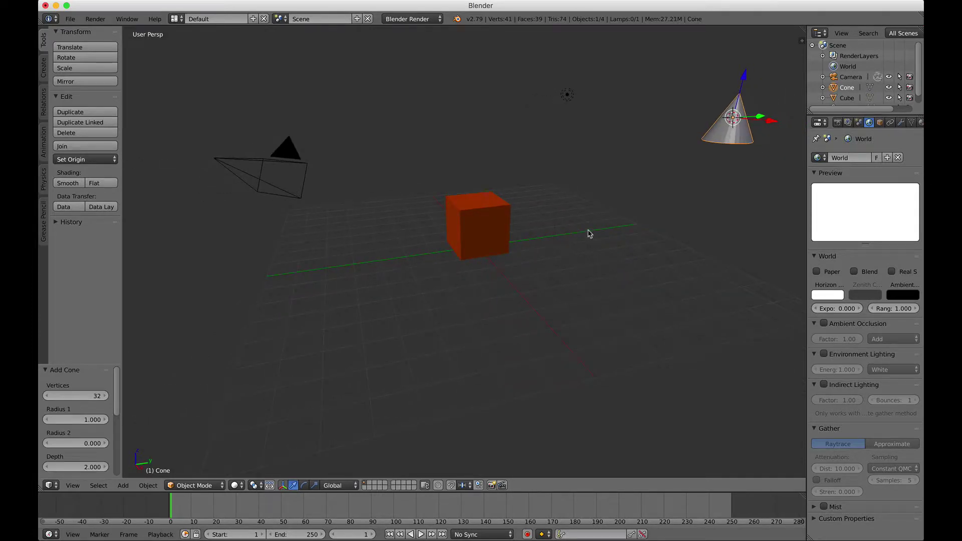
Lower the cone along the Z axis toward the grid and move it about -7.98 along the Y axis
scroll(592, 231, "right", 2)
left_click_drag(767, 79, 731, 151)
left_click_drag(762, 193, 607, 228)
scroll(607, 228, "down", 5)
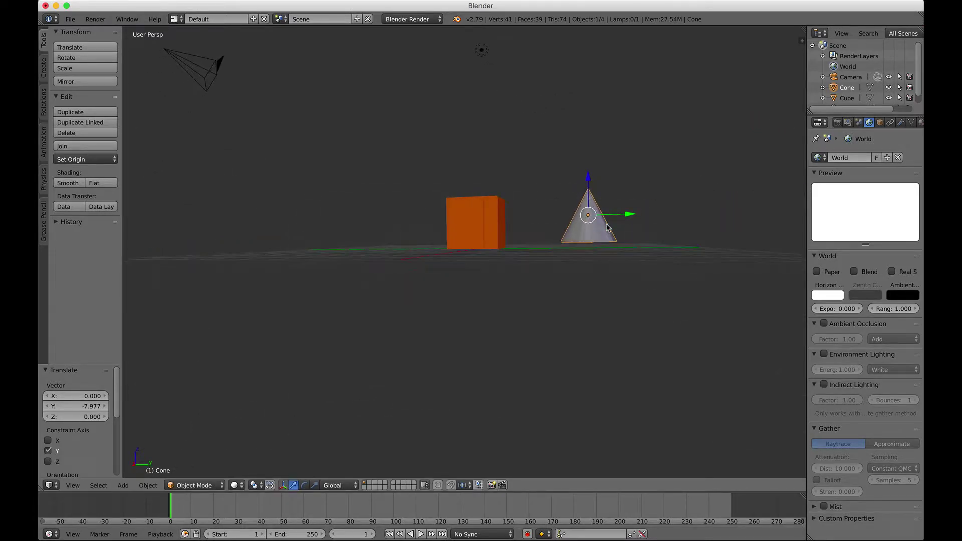
Lower the cone onto the grid floor and move it about -1.53 along the Y axis, beside the cube
mouse_move(590, 178)
left_mouse_down()
mouse_move(573, 197)
mouse_move(583, 197)
left_mouse_up()
scroll(622, 260, "down", 4)
left_click_drag(633, 232, 590, 238)
scroll(587, 271, "up", 2)
scroll(586, 268, "up", 1)
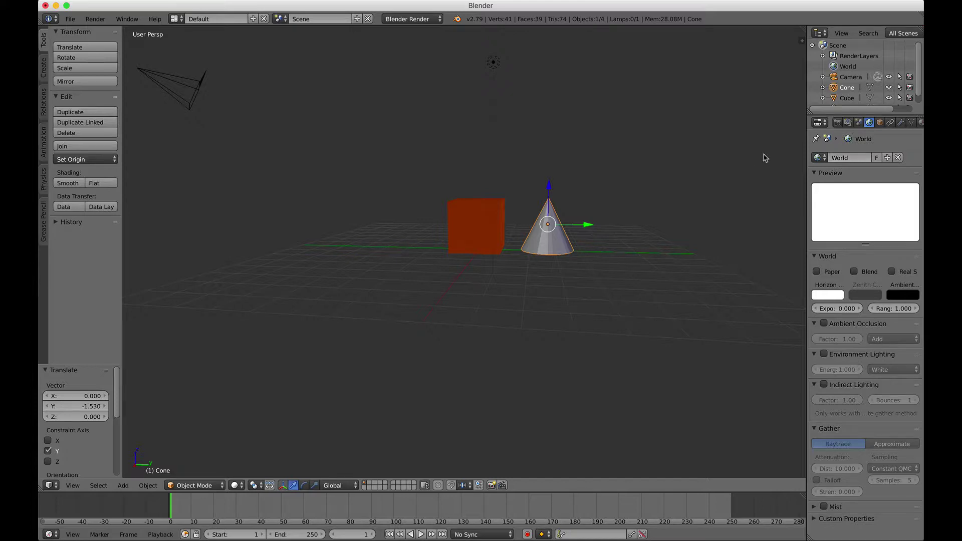
Delete the cone from the scene
right_click(850, 93)
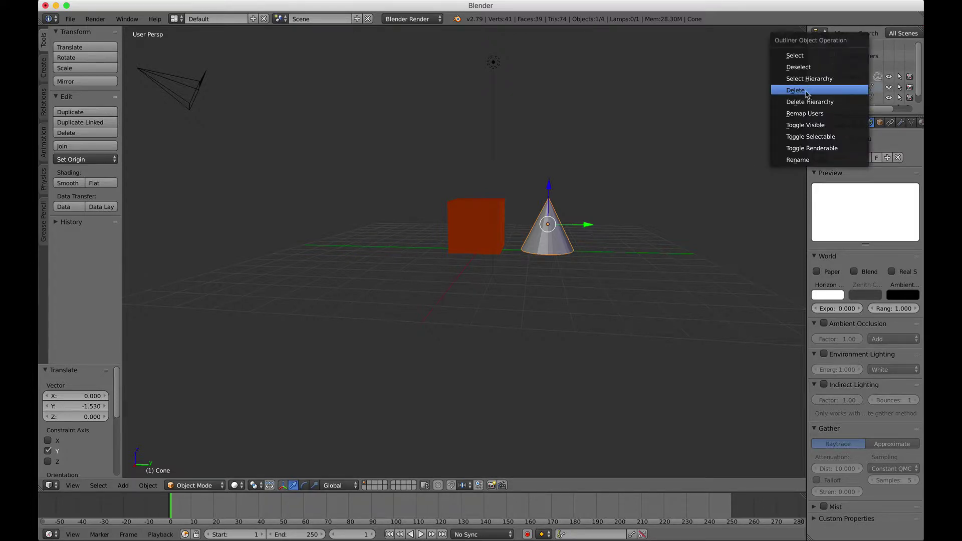
left_click(850, 89)
Place the 3D cursor beside the cube near the Y axis and add a mesh cone there
left_click(544, 244)
scroll(560, 332, "up", 5)
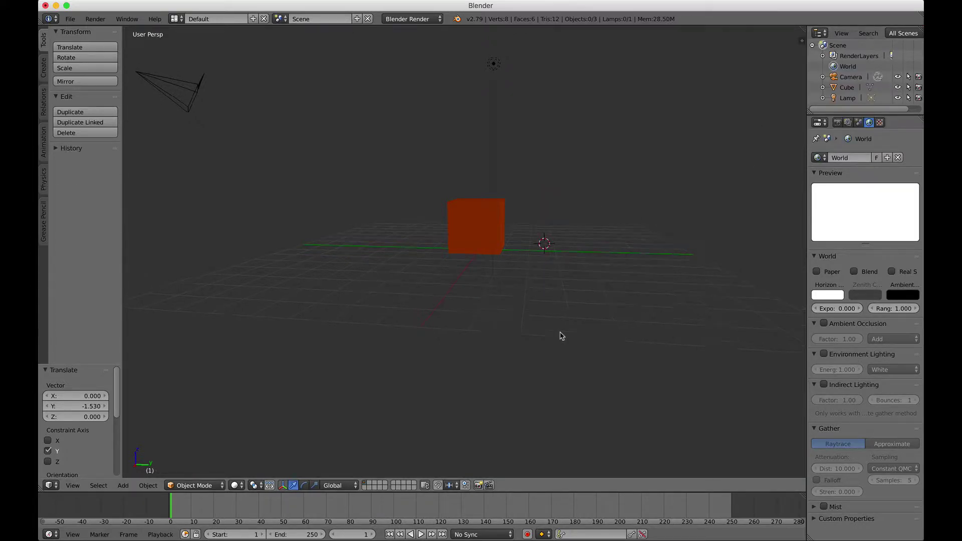
scroll(561, 336, "down", 2)
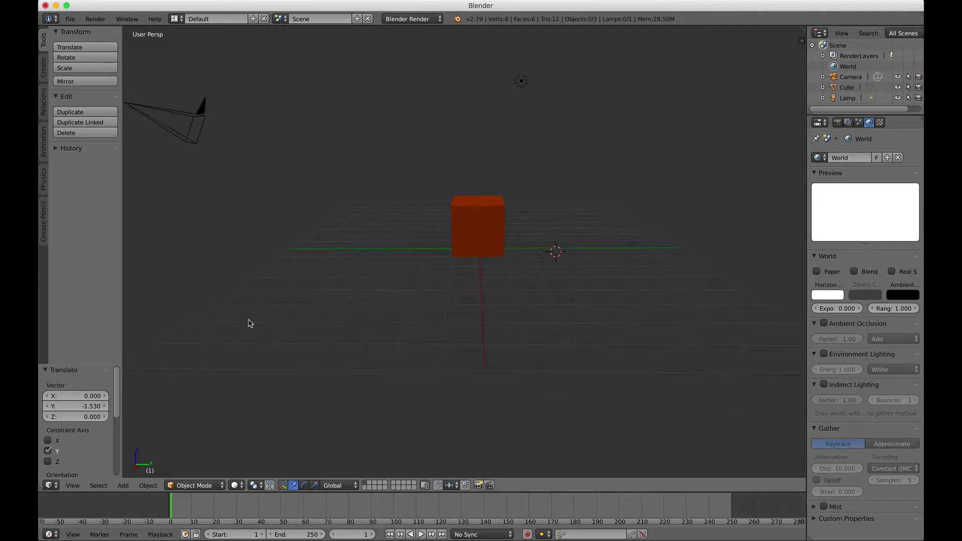
key("shift+a")
mouse_move(270, 302)
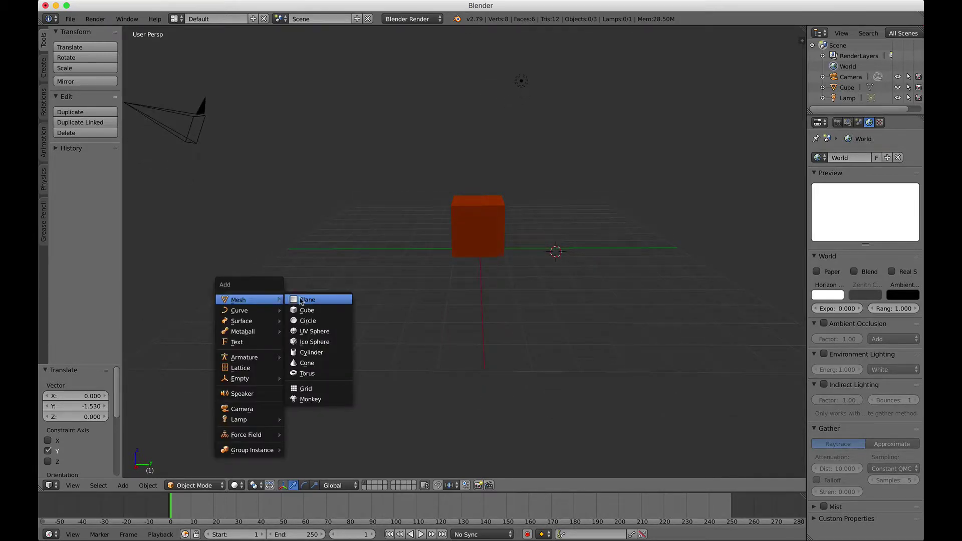
left_click(307, 362)
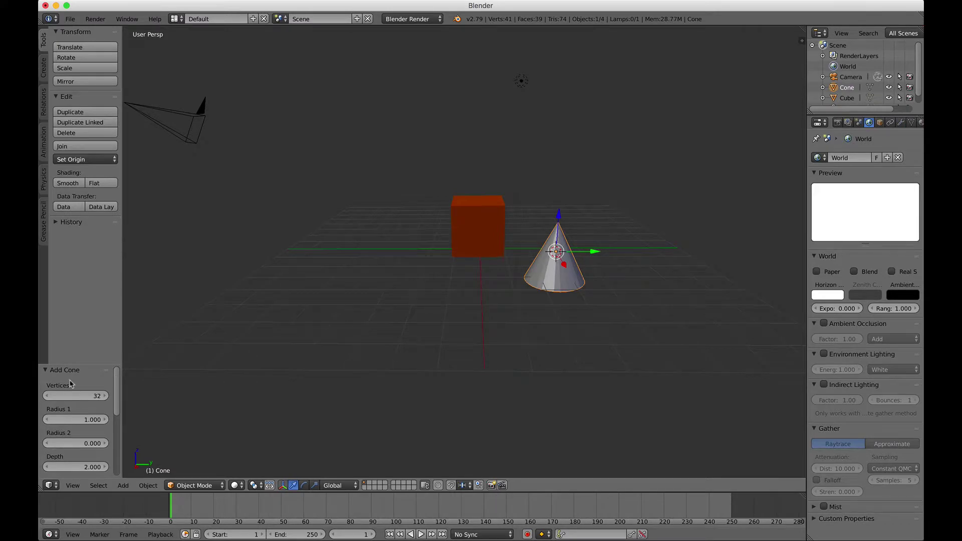
Set the new cone's vertices to 3 and its depth to 1.414 to form a three-sided pyramid
scroll(80, 399, "down", 1)
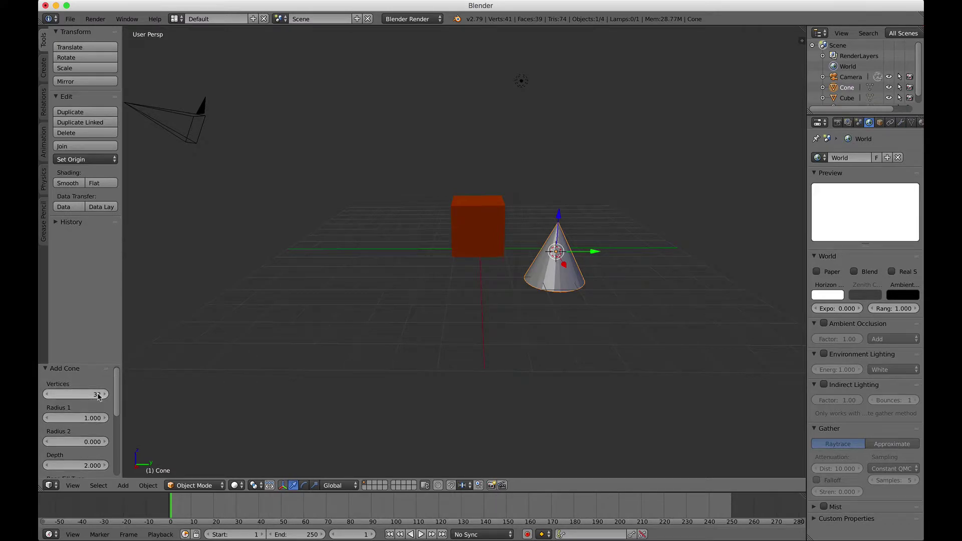
left_click(97, 396)
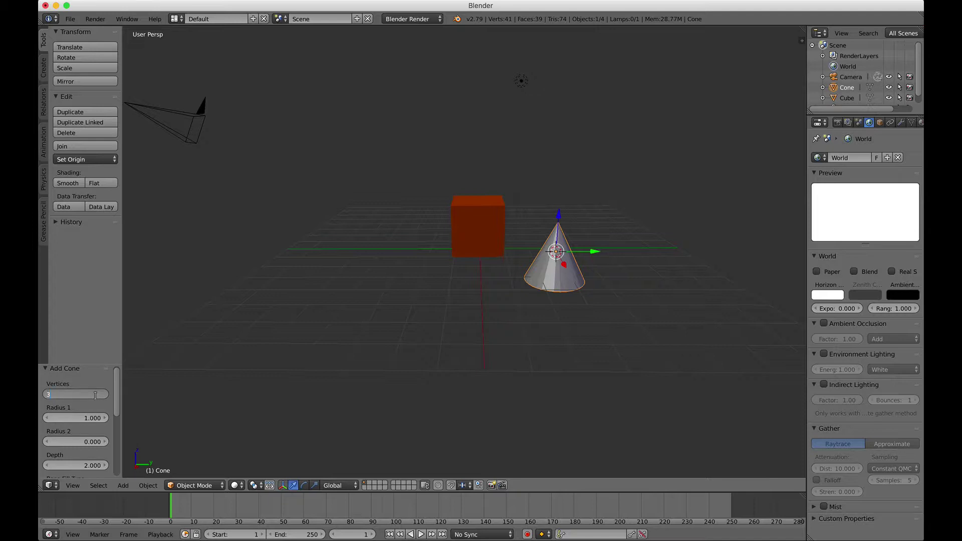
key("Return")
scroll(100, 417, "down", 1)
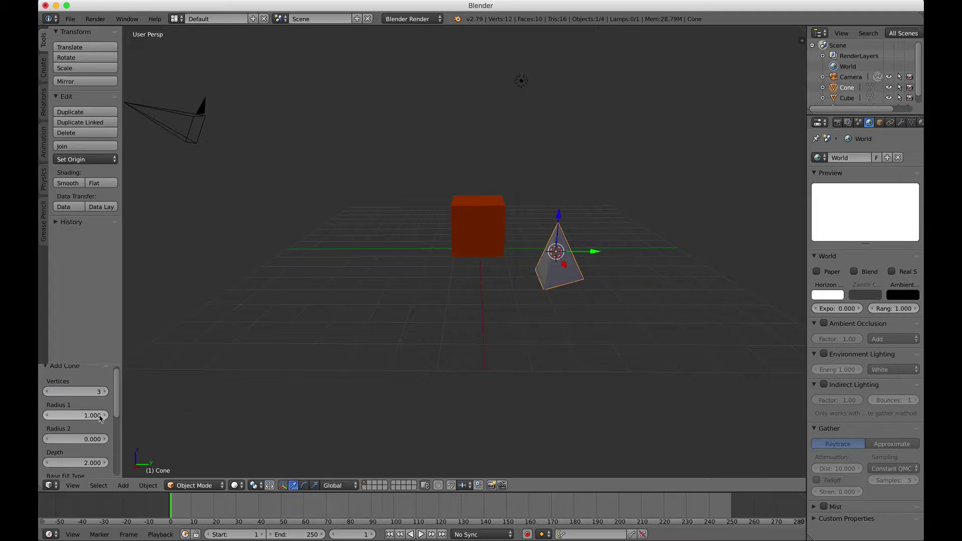
left_click(89, 462)
type("1")
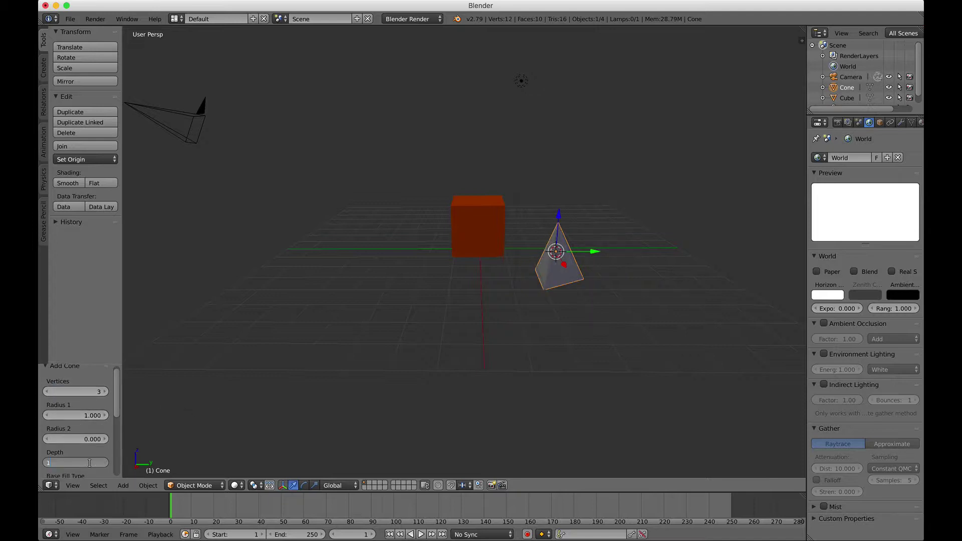
type(".414")
key("Return")
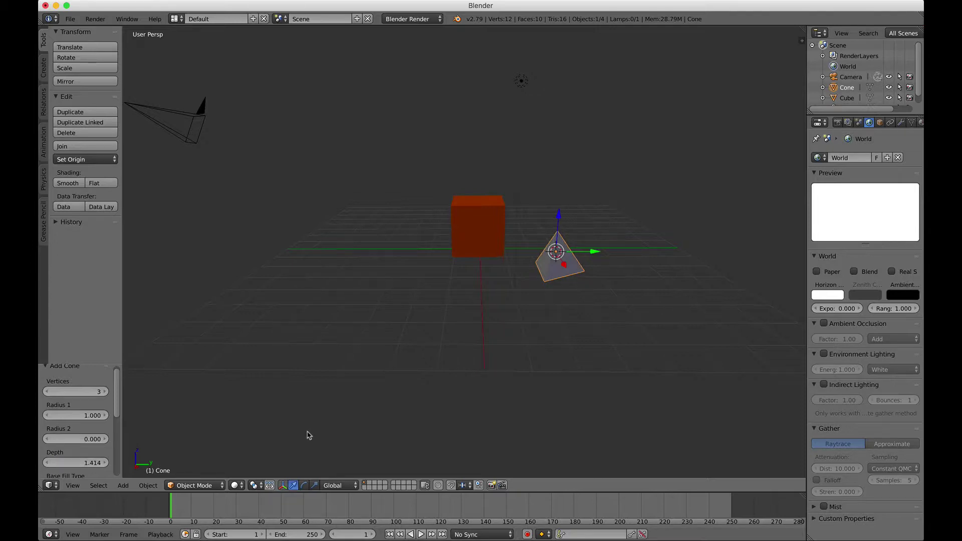
Scale the three-sided pyramid up uniformly by a factor of about 1.513
middle_click_drag(330, 422, 359, 395)
scroll(358, 396, "up", 4)
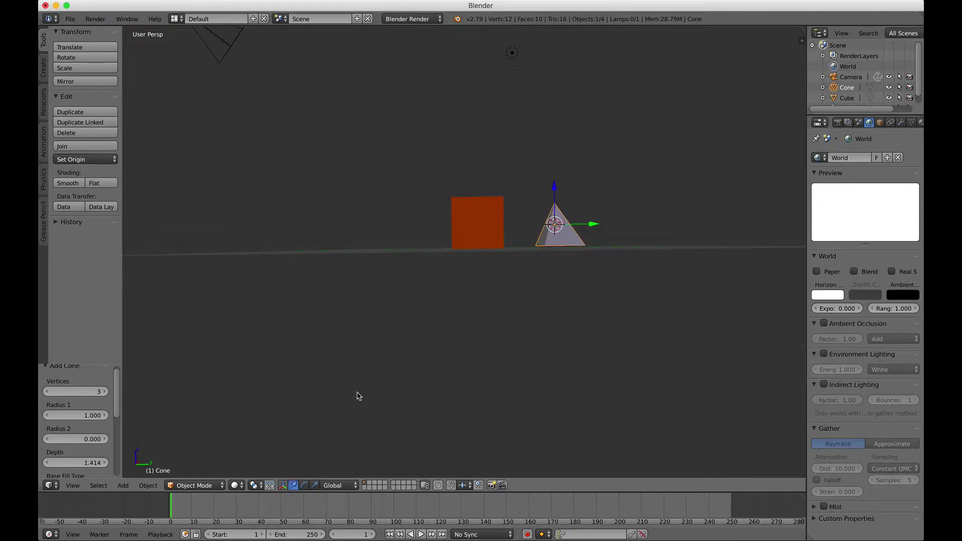
scroll(359, 395, "up", 2)
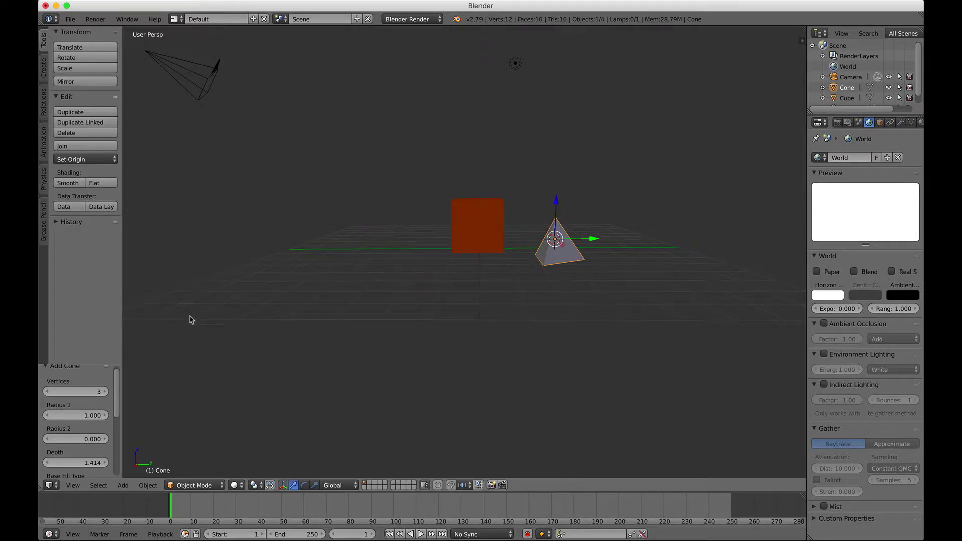
key("s")
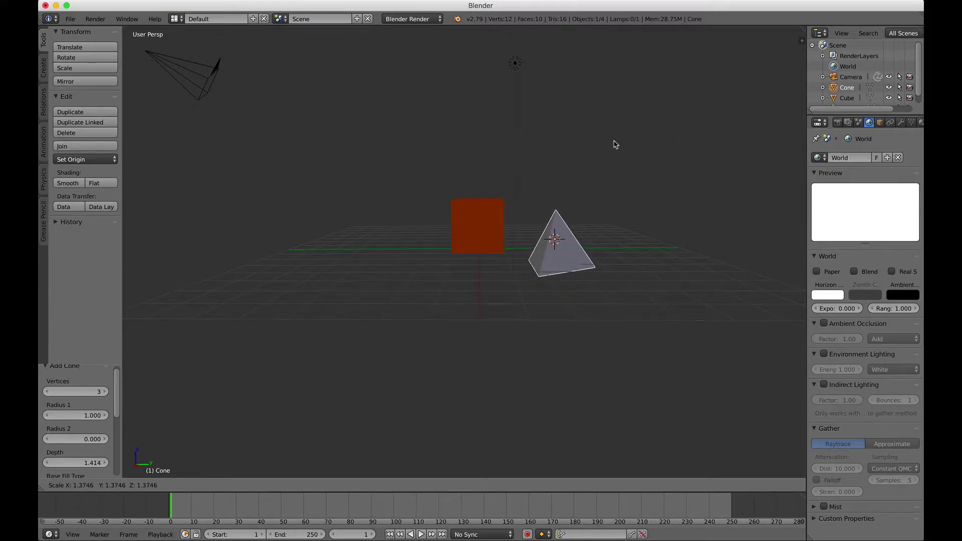
left_click(546, 144)
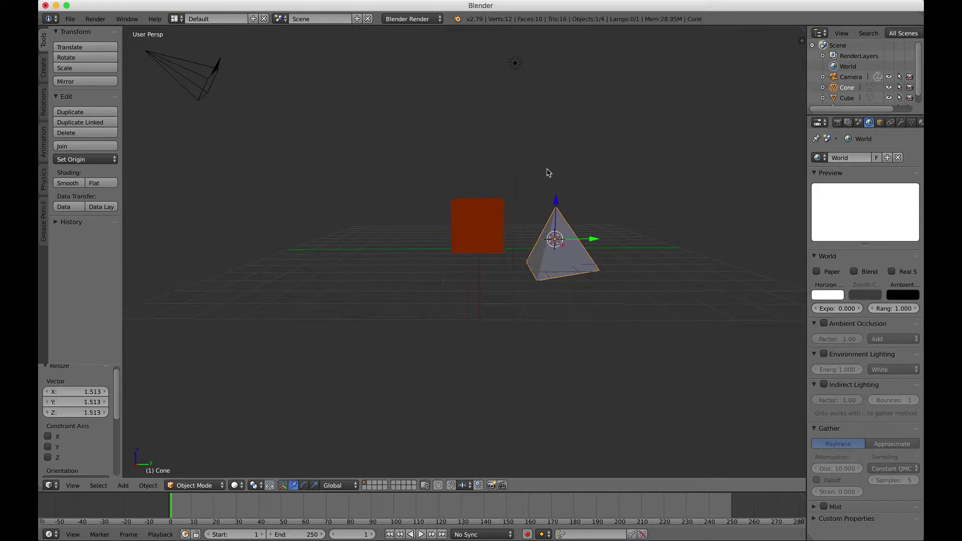
Raise the pyramid about 0.264 along the Z axis so its base sits on the grid floor
middle_click_drag(551, 216, 551, 225)
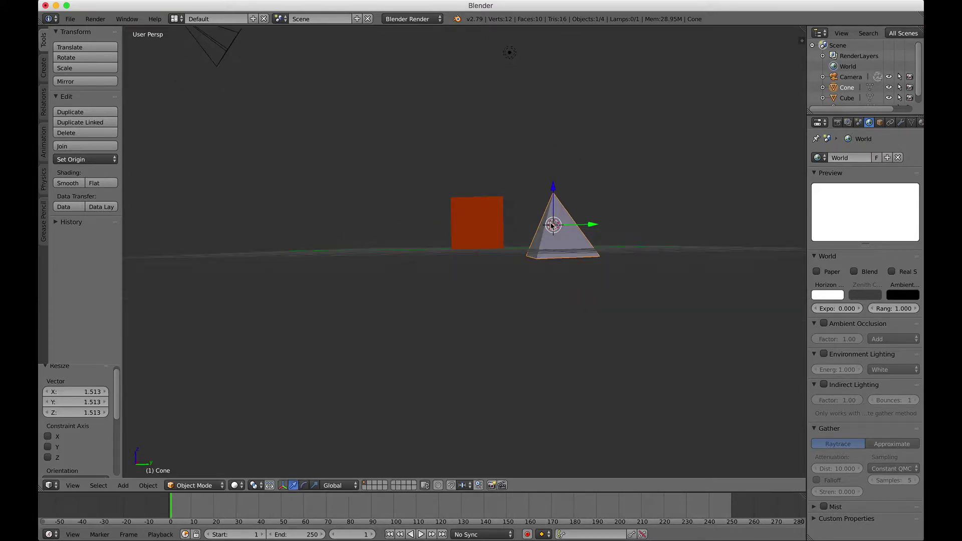
key("g")
key("z")
left_click(557, 187)
middle_click_drag(557, 186, 557, 187)
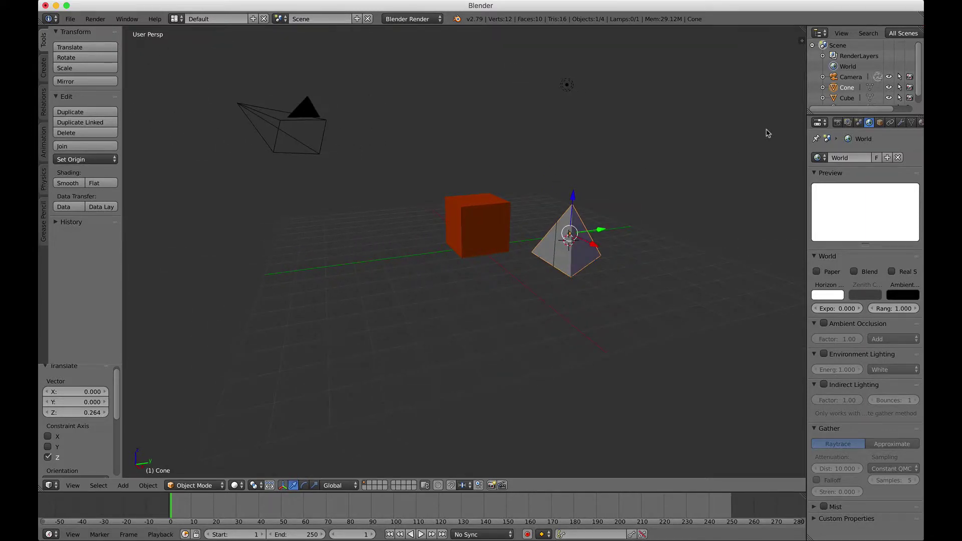
Rename the Cone object in the outliner as Tetradhedron
right_click(846, 90)
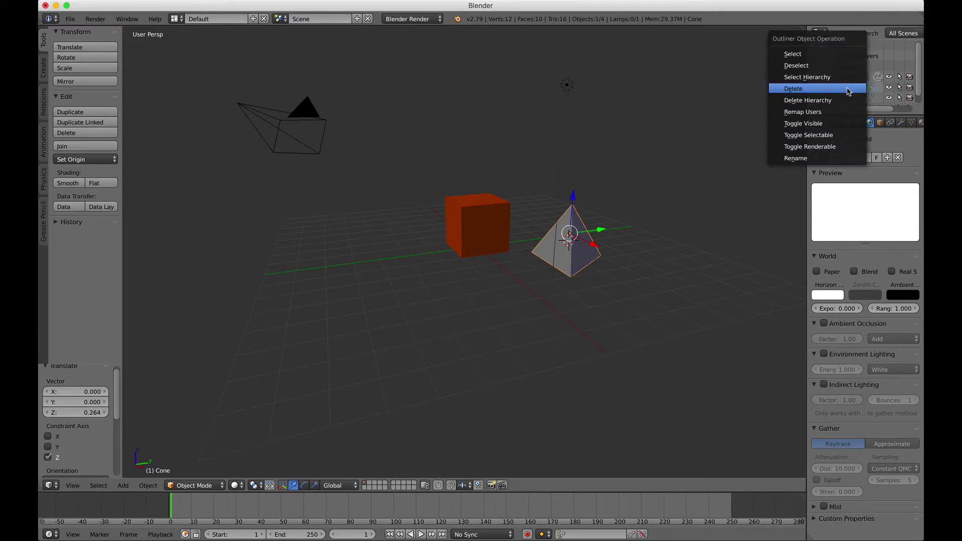
left_click(846, 160)
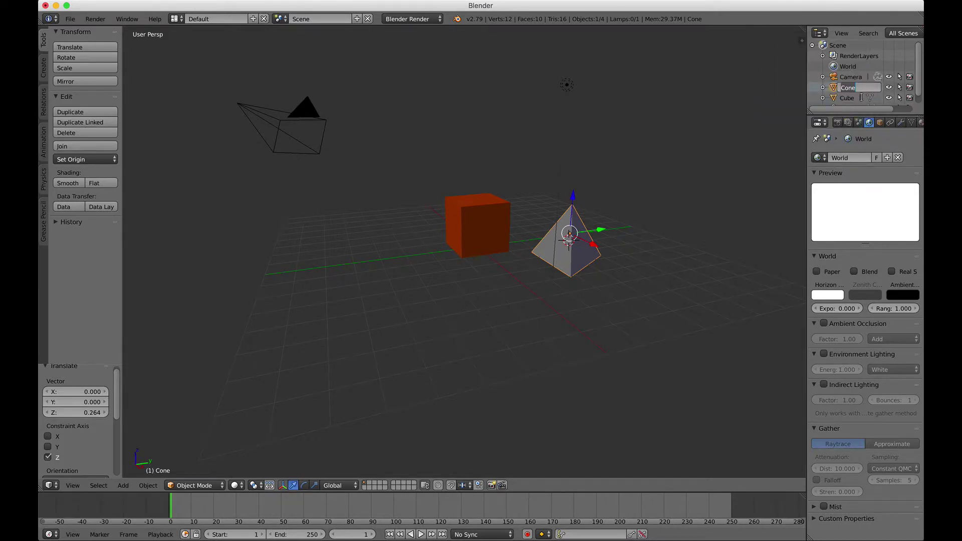
type("Yr")
key("Return")
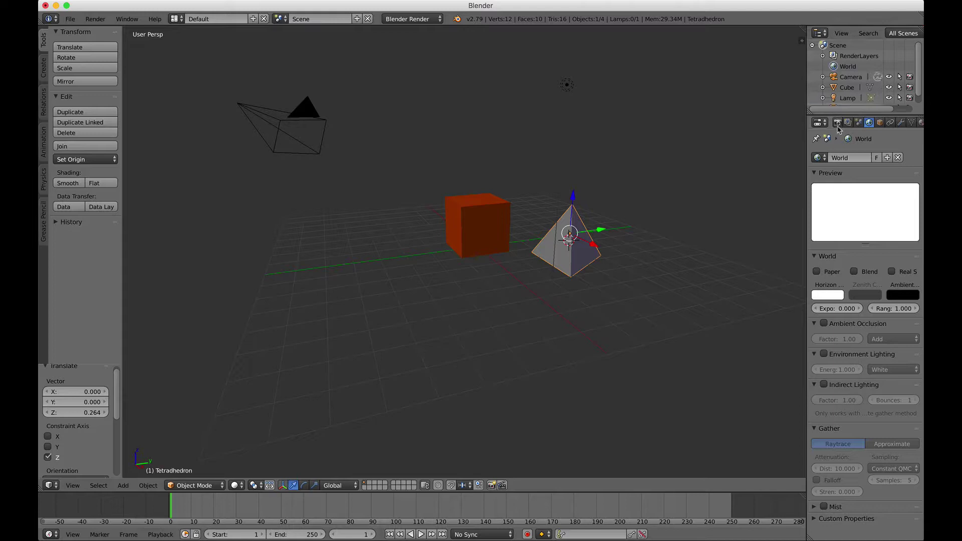
Give the pyramid a new material with a yellow diffuse colour of about R 0.800, G 0.520, B 0.000
scroll(855, 91, "down", 1)
scroll(854, 91, "down", 1)
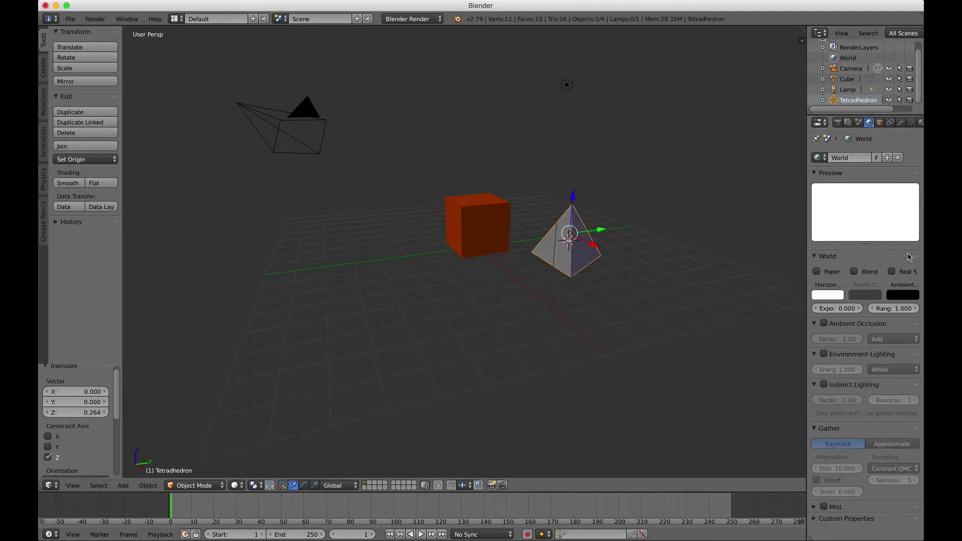
left_click(921, 123)
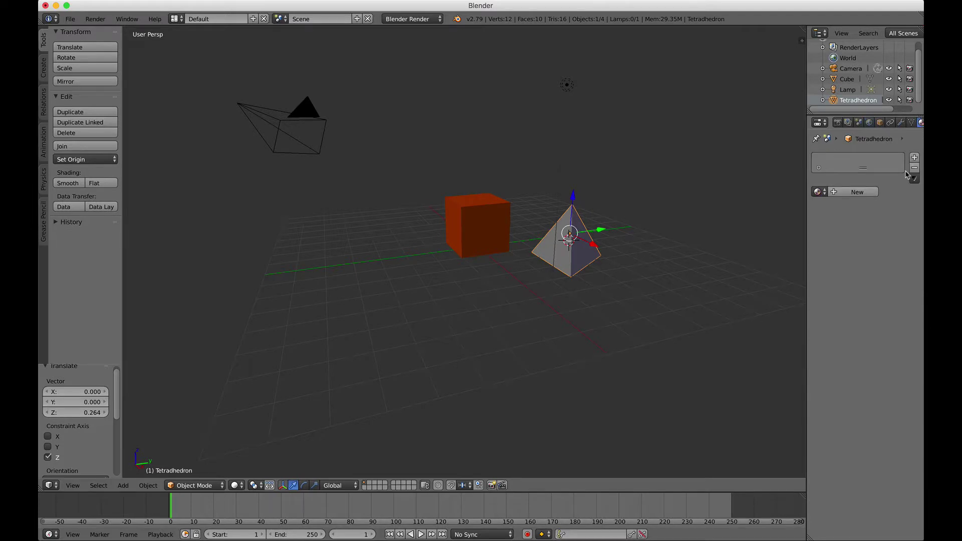
left_click(852, 192)
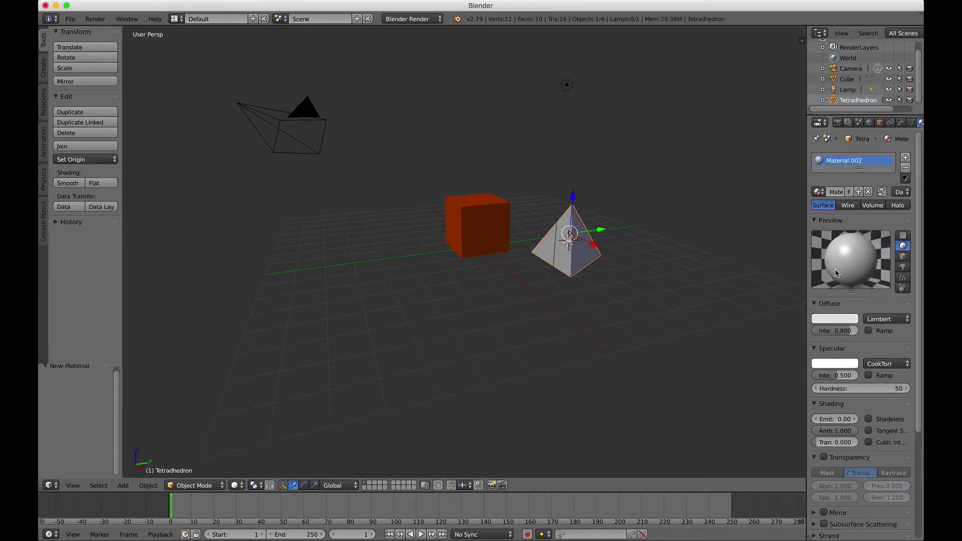
left_click(831, 323)
left_click_drag(805, 217, 773, 242)
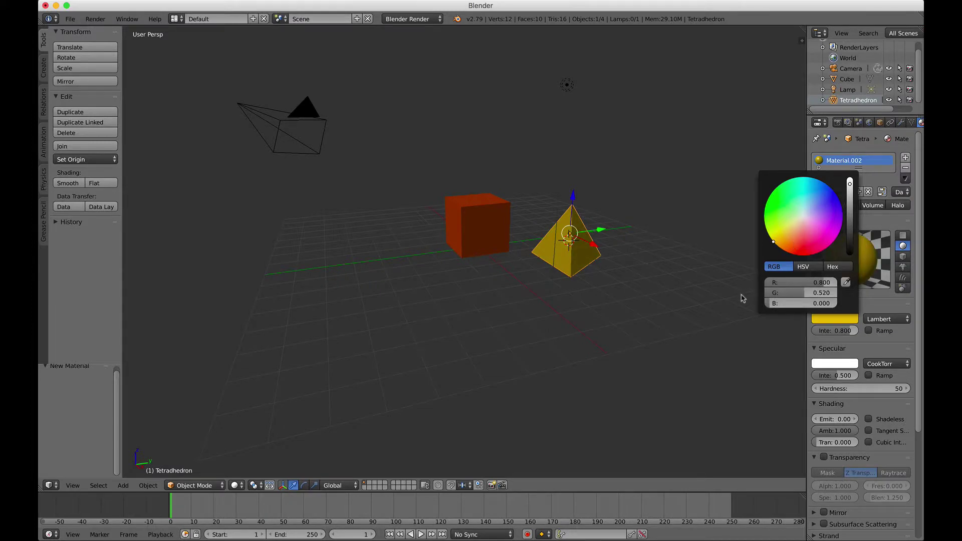
Render the scene to check the cube and the yellow pyramid, and return to the 3D view
scroll(706, 329, "right", 5)
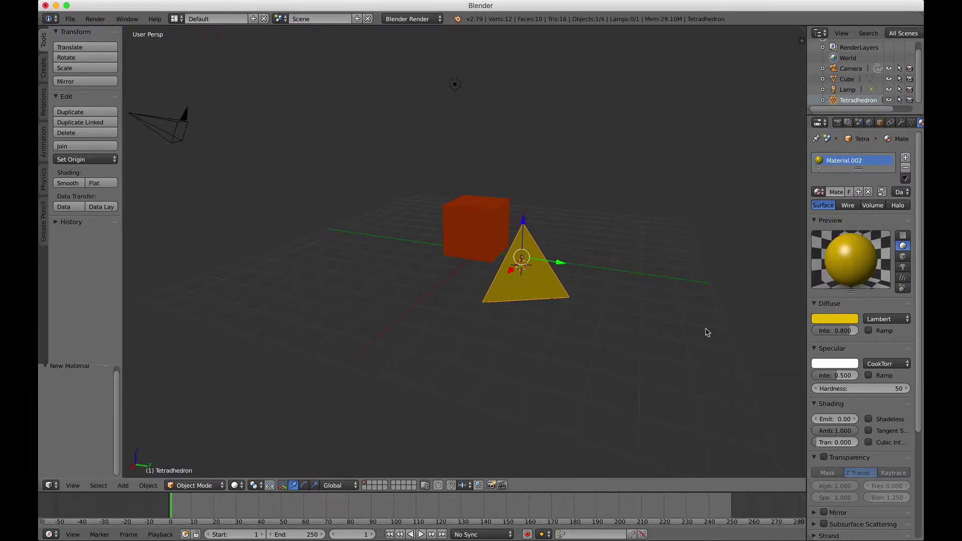
key("F12")
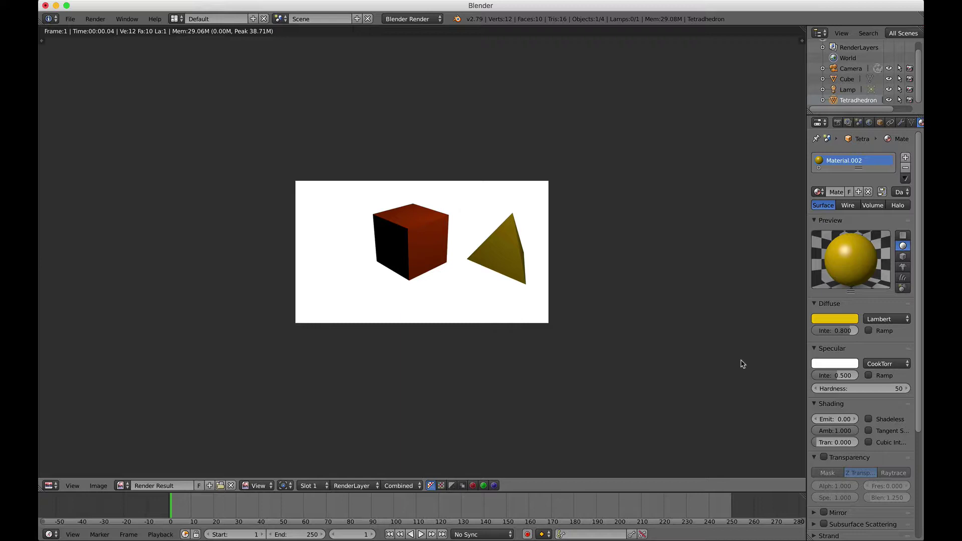
key("Escape")
Place the 3D cursor on the opposite side of the cube from the pyramid and add a mesh ico sphere there
scroll(694, 387, "right", 5)
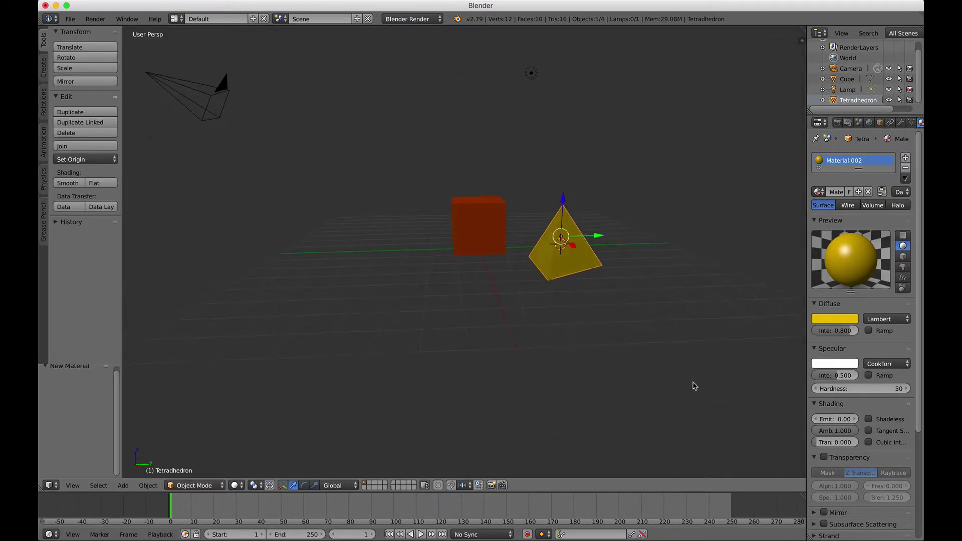
scroll(694, 386, "up", 3)
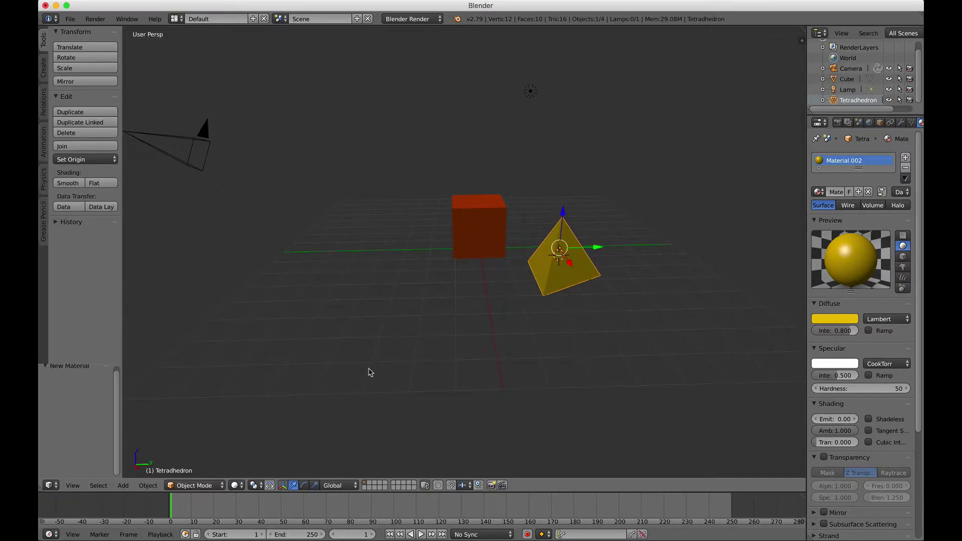
left_click(426, 264)
scroll(441, 366, "down", 3)
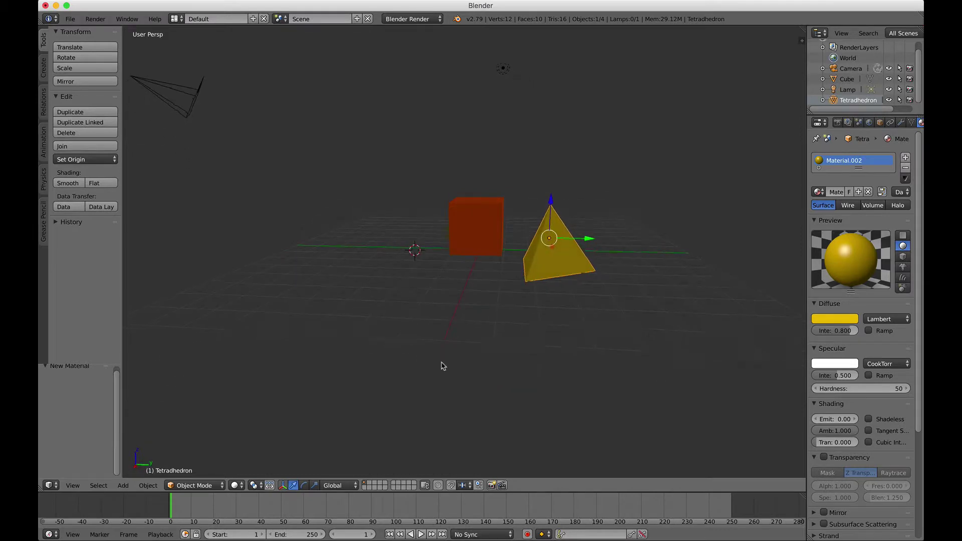
scroll(441, 365, "up", 2)
key("shift+a")
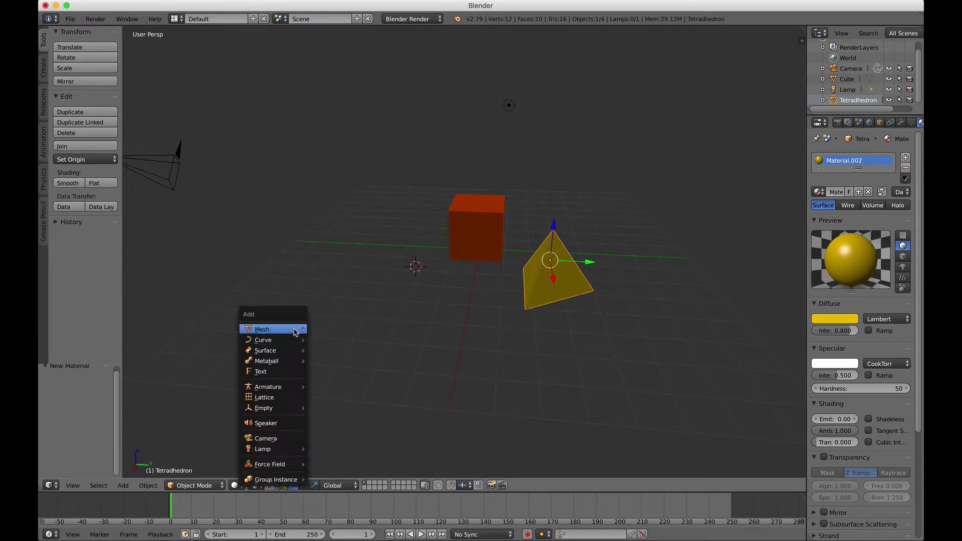
mouse_move(295, 333)
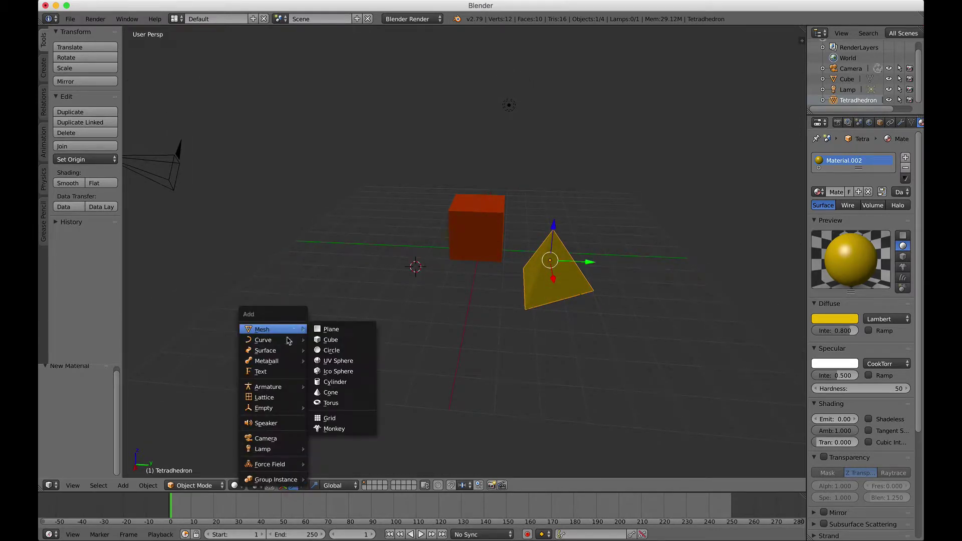
left_click(344, 371)
Set the ico sphere's subdivisions to 1 to form an icosahedron
scroll(347, 373, "up", 3)
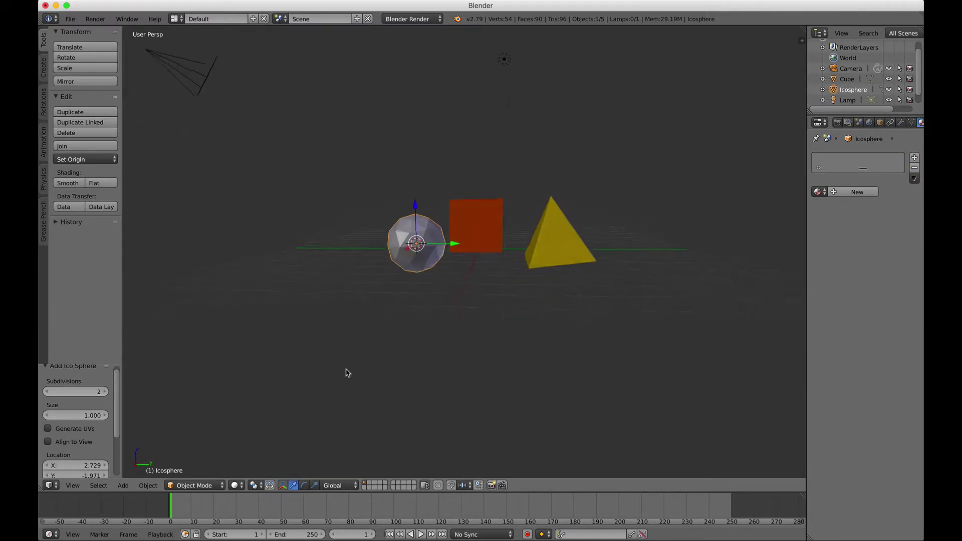
scroll(348, 373, "up", 2)
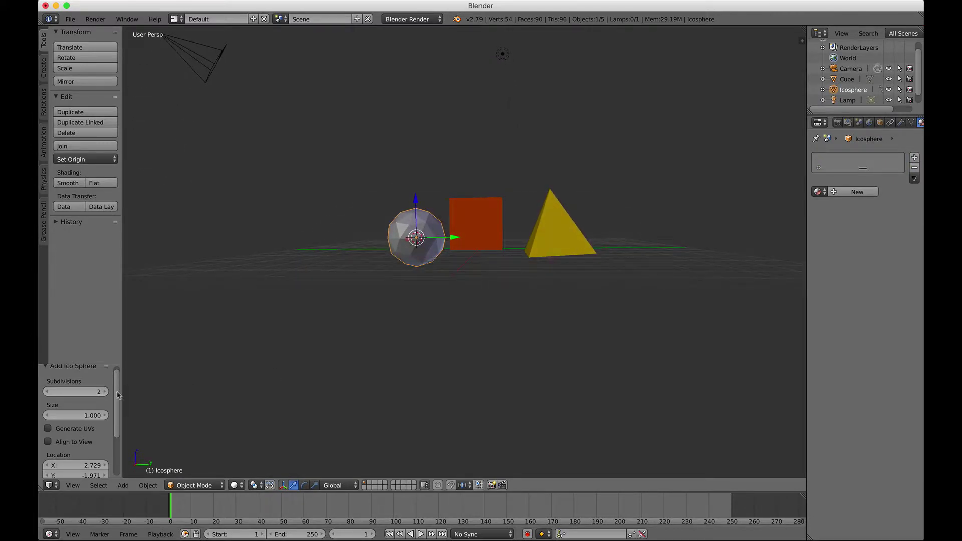
left_click(94, 391)
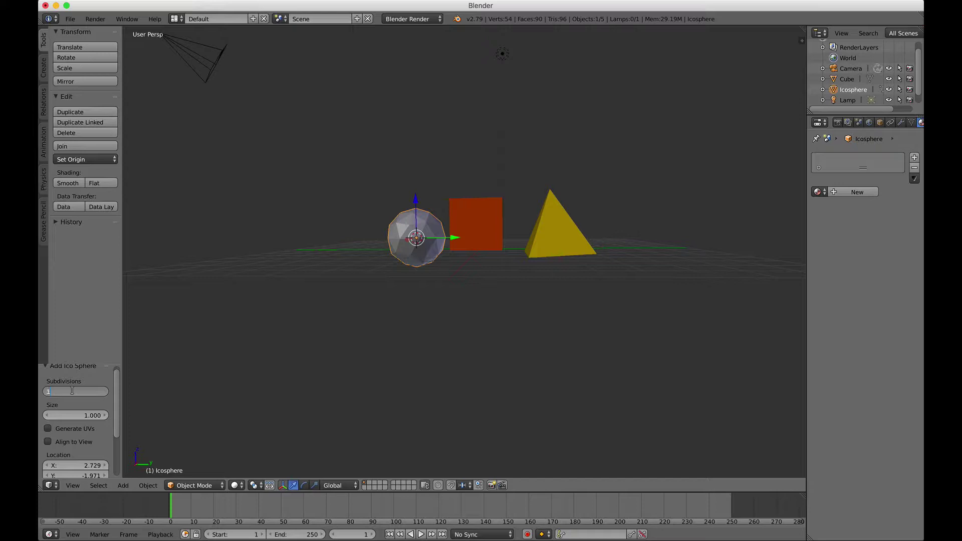
key("Return")
Rotate the icosphere about -34.4° in the front-facing view to turn a flat face towards the floor
middle_click_drag(296, 386, 297, 387)
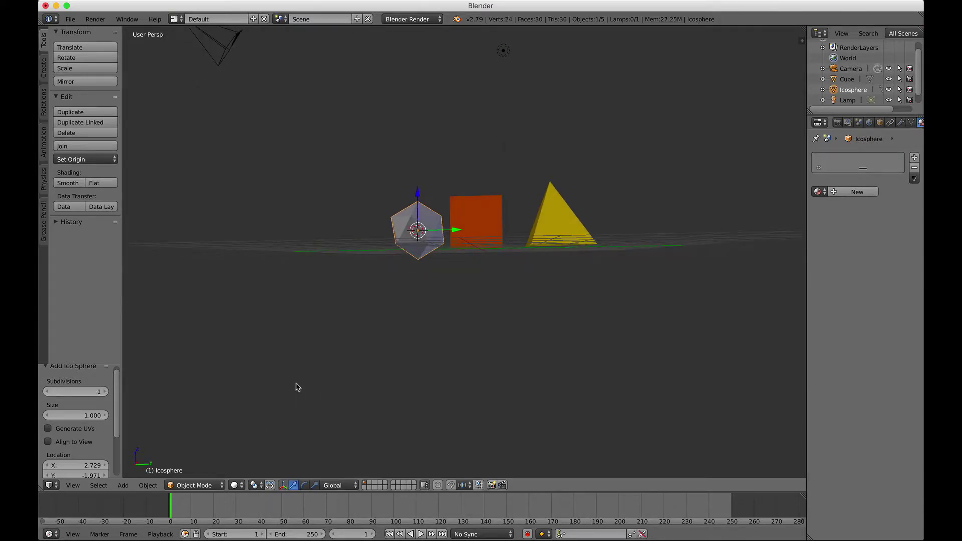
scroll(296, 387, "up", 3)
scroll(317, 357, "down", 2)
scroll(316, 357, "up", 2)
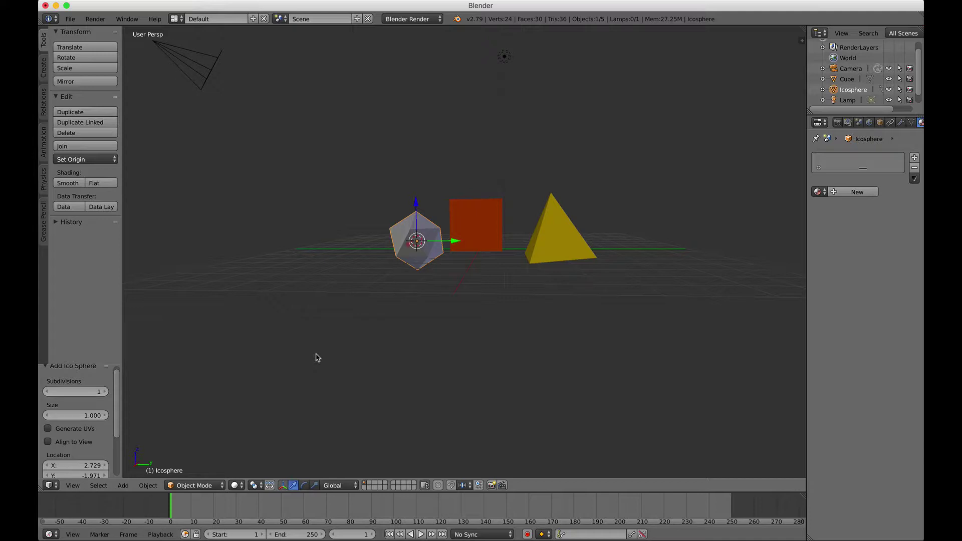
middle_click_drag(356, 273, 356, 273)
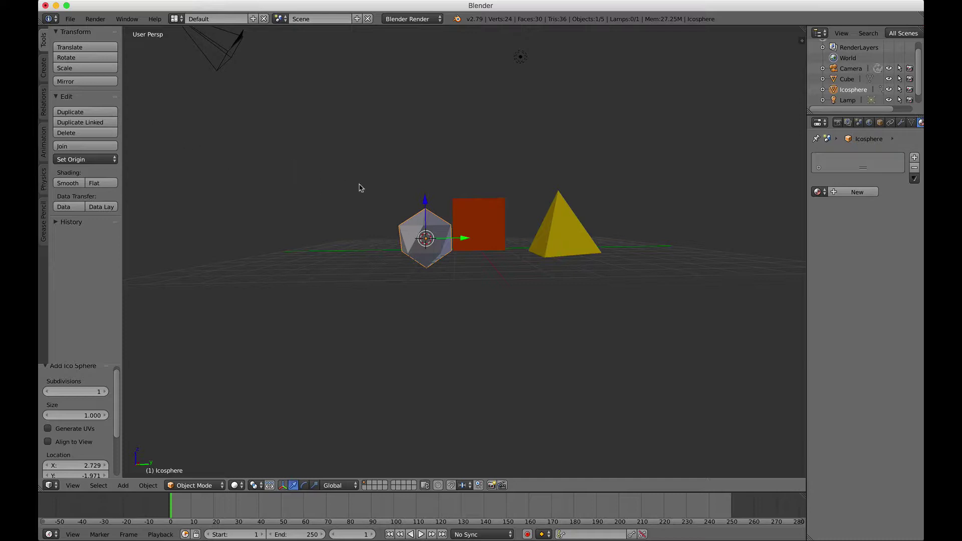
key("r")
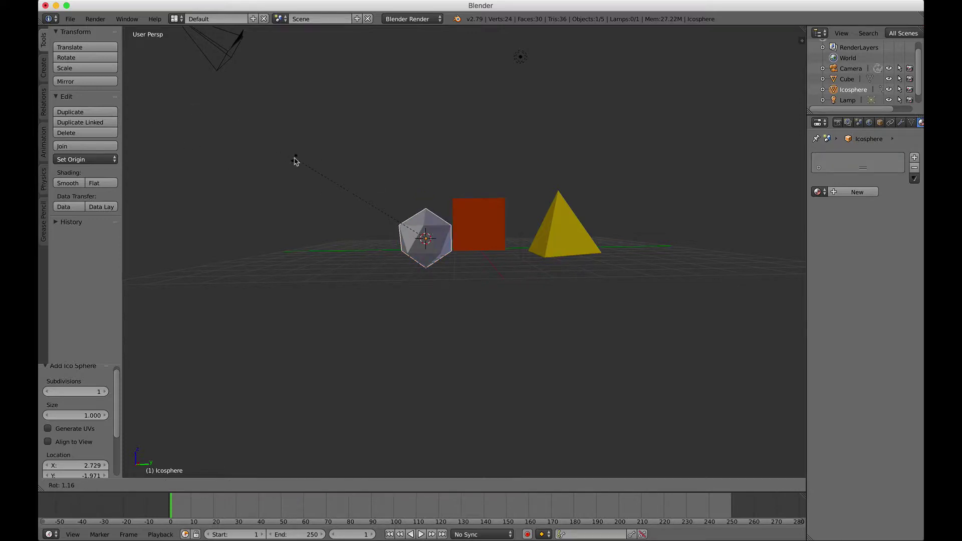
left_click(159, 259)
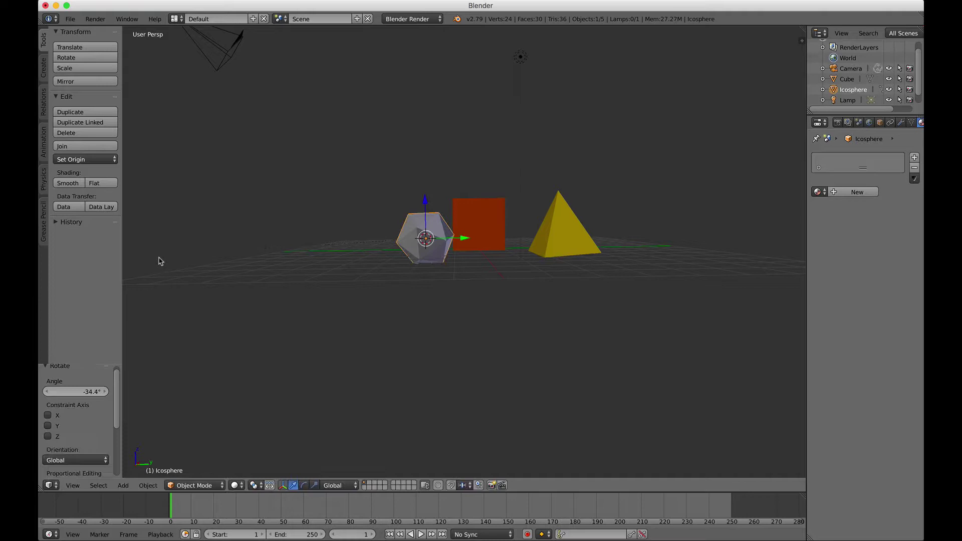
Rotate the icosphere about 9.32° as seen from the side to level its lower face
scroll(216, 260, "up", 5)
scroll(215, 260, "down", 8)
scroll(215, 260, "up", 5)
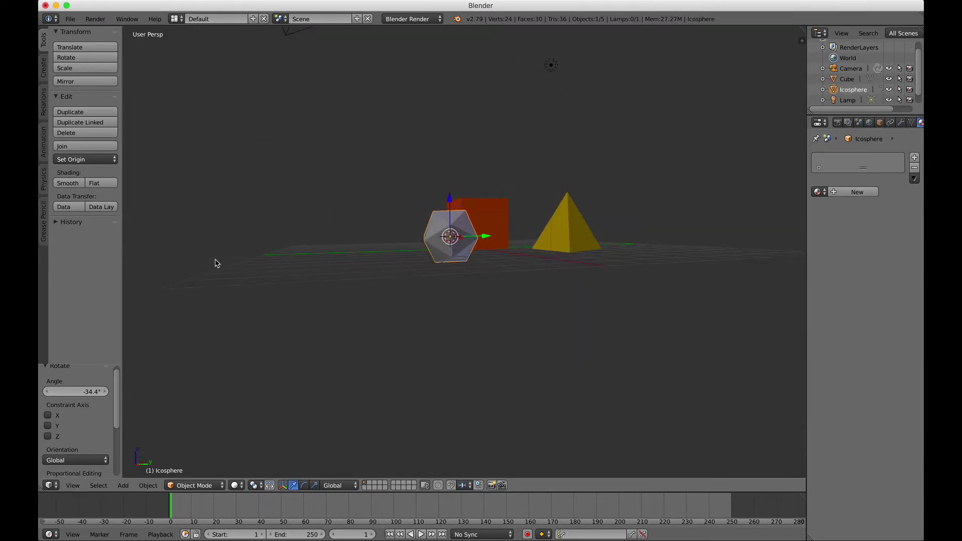
scroll(215, 260, "down", 2)
scroll(216, 260, "left", 8)
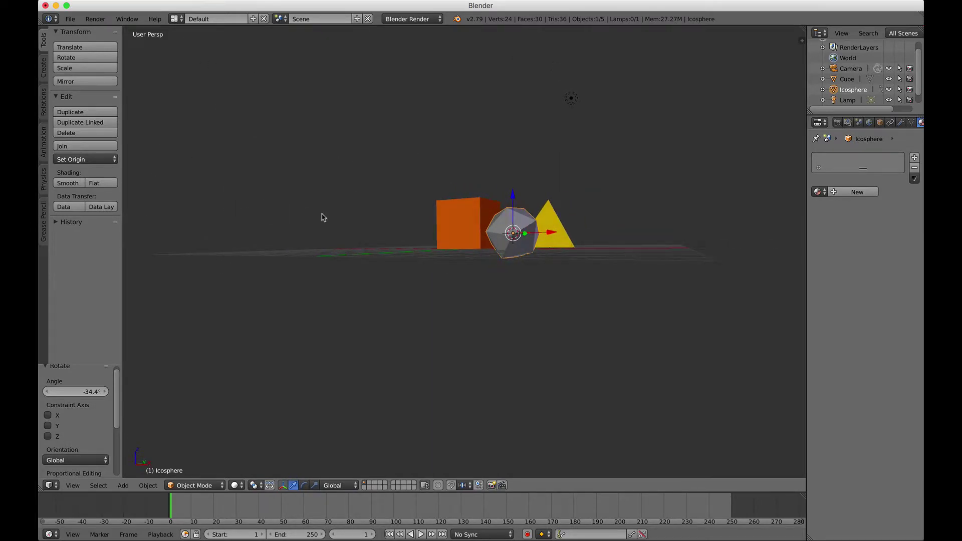
key("r")
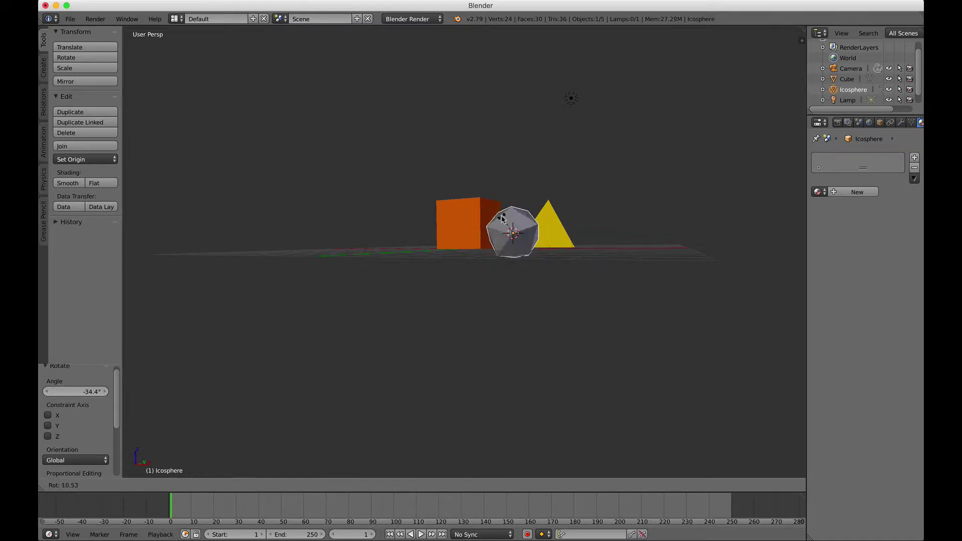
left_click(502, 216)
Fine-tune the icosphere's tilt with a rotation of about -4.41° from the front-facing view
scroll(502, 216, "right", 6)
scroll(501, 219, "right", 10)
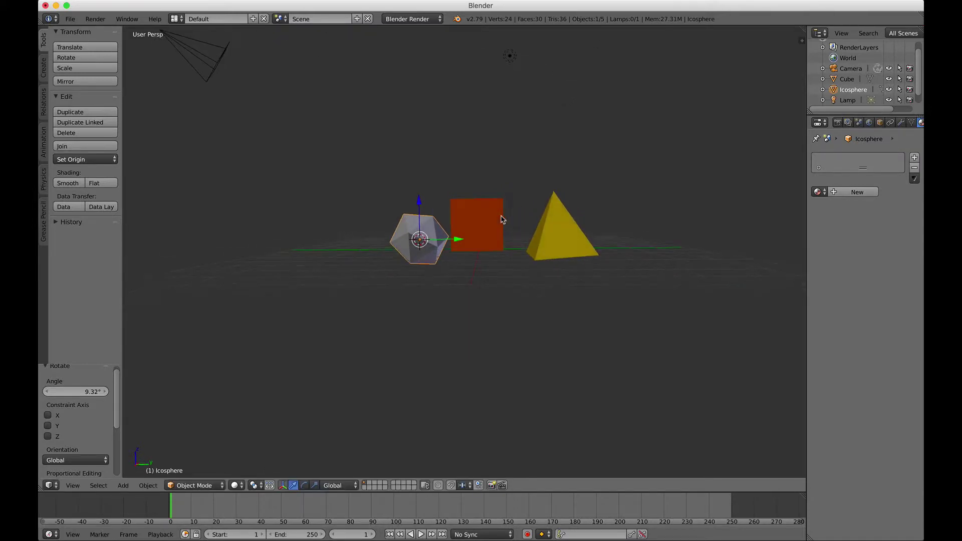
scroll(486, 223, "right", 3)
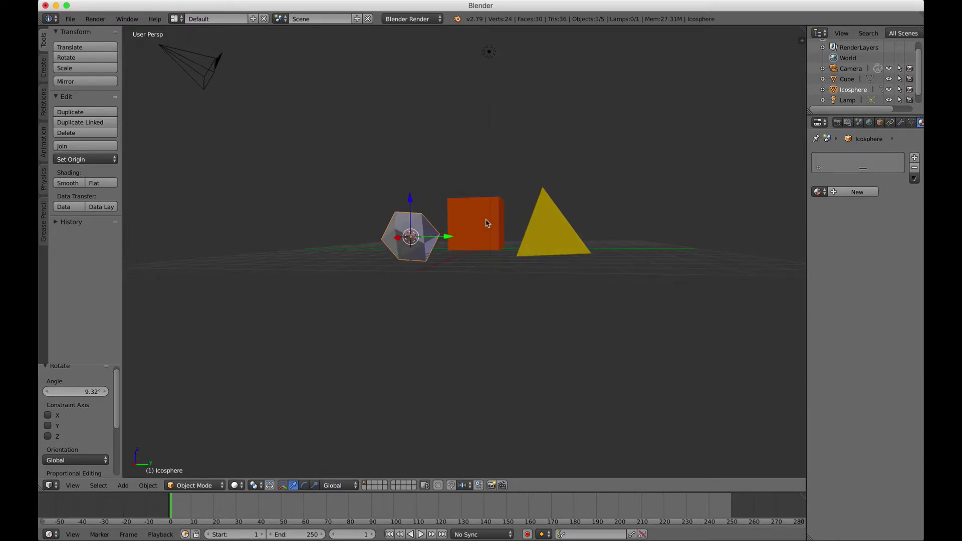
key("r")
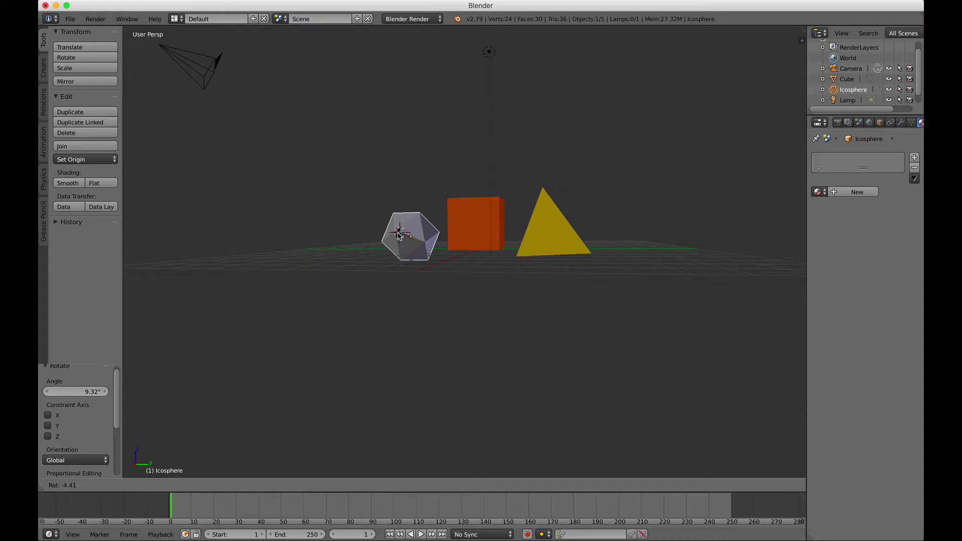
left_click(398, 234)
scroll(397, 279, "left", 5)
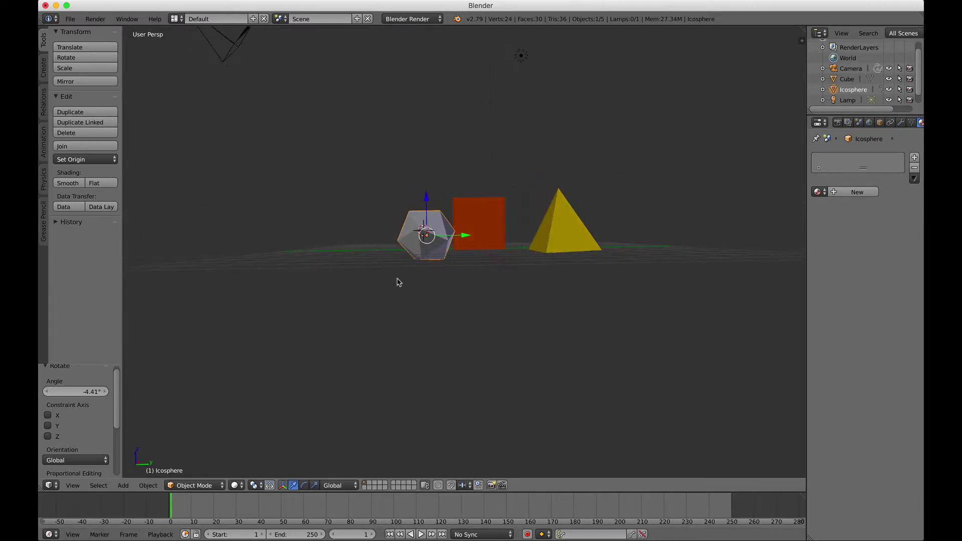
Raise the icosphere 0.246 along the Z axis so its lower face meets the floor grid
scroll(399, 282, "left", 3)
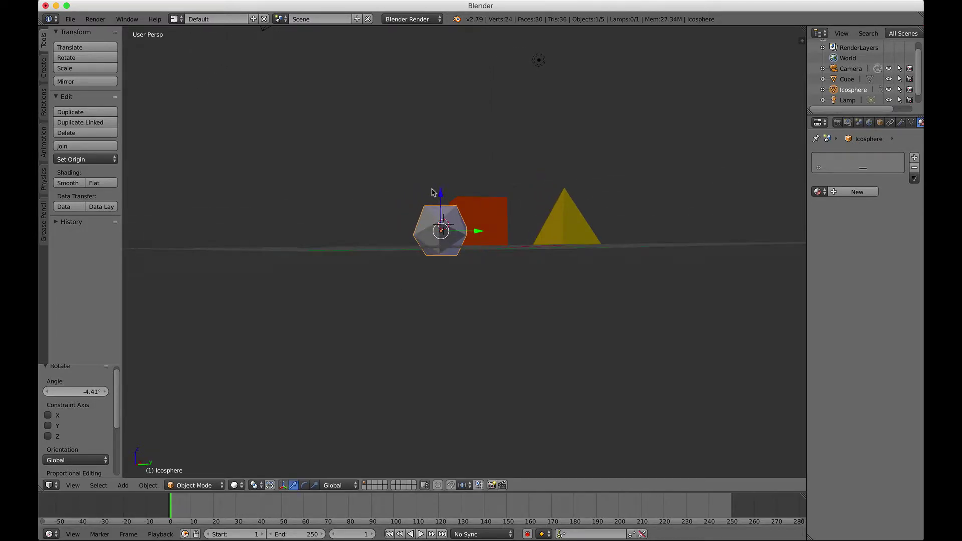
left_click_drag(443, 194, 443, 190)
scroll(446, 205, "right", 2)
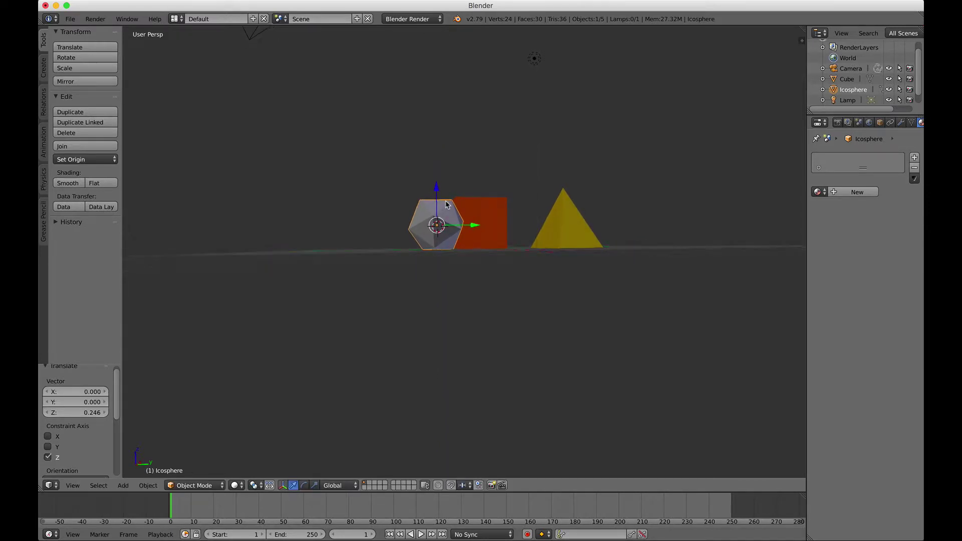
Render the scene to check the raised icosphere alongside the cube and tetrahedron, and return to the 3D view
scroll(442, 223, "up", 5)
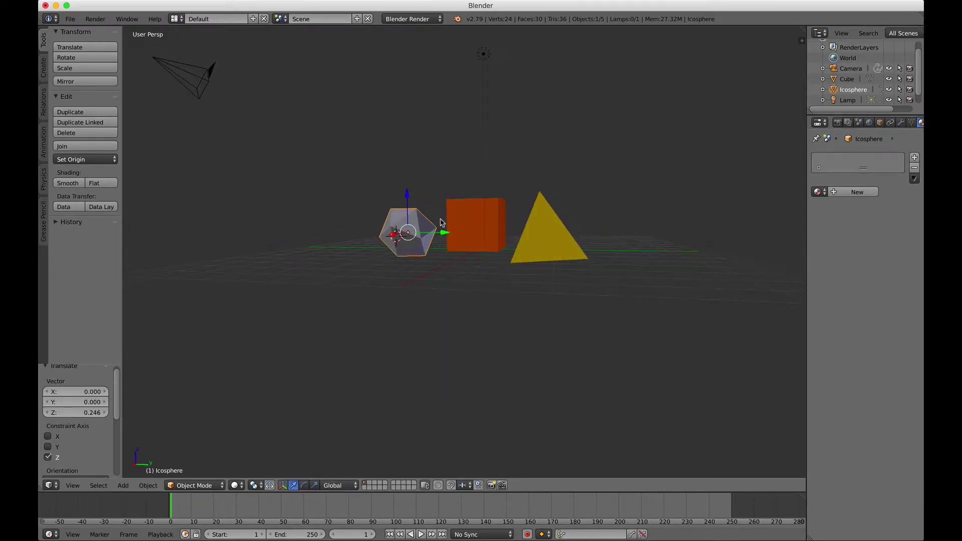
key("F12")
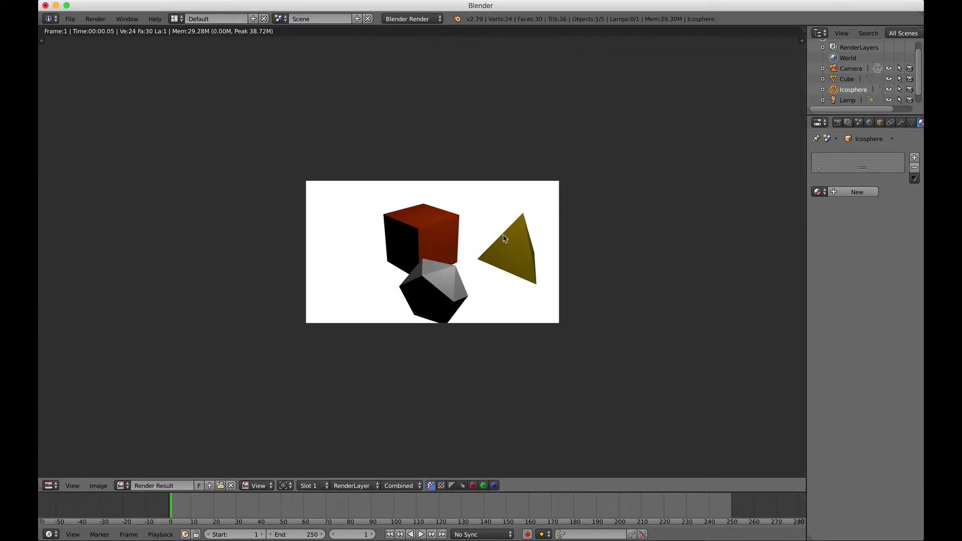
key("Escape")
Enlarge the icosphere by factors of 1.169 and 1.105, and raise it 0.148 along the Z axis
scroll(516, 237, "up", 3)
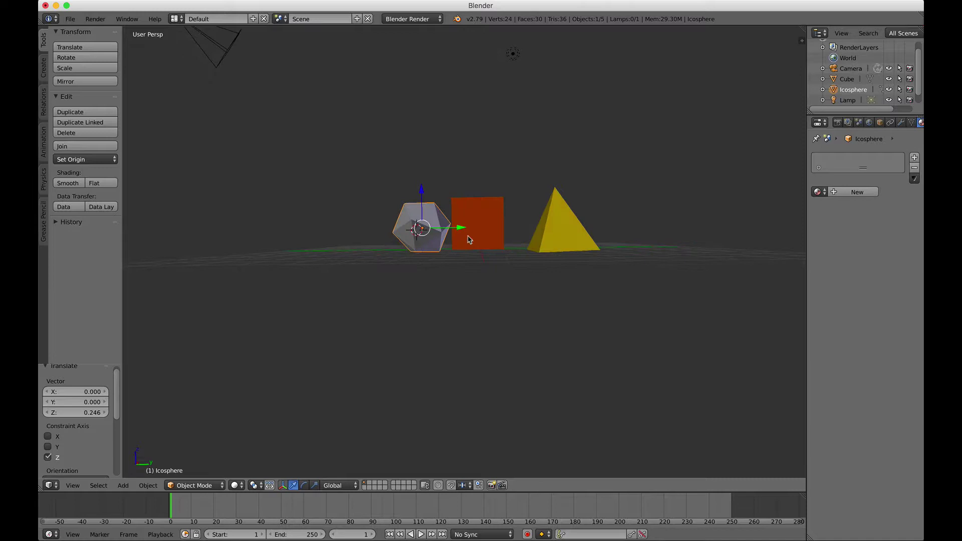
left_click(83, 67)
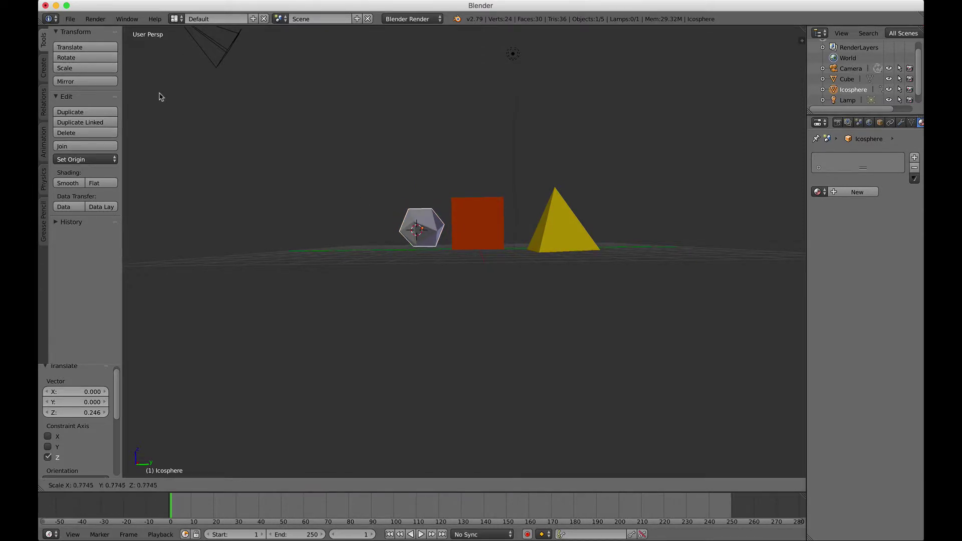
left_click(769, 75)
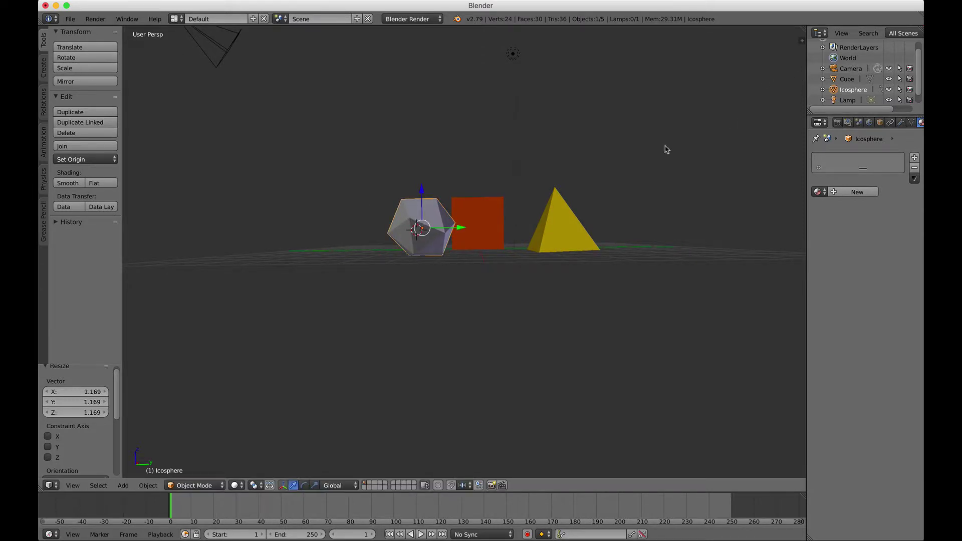
scroll(645, 156, "right", 3)
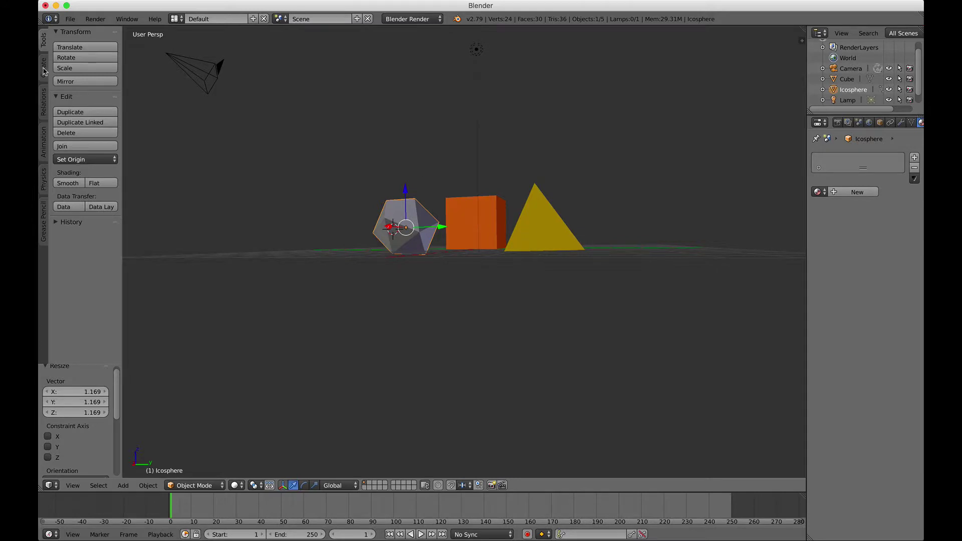
left_click(60, 67)
left_click(777, 77)
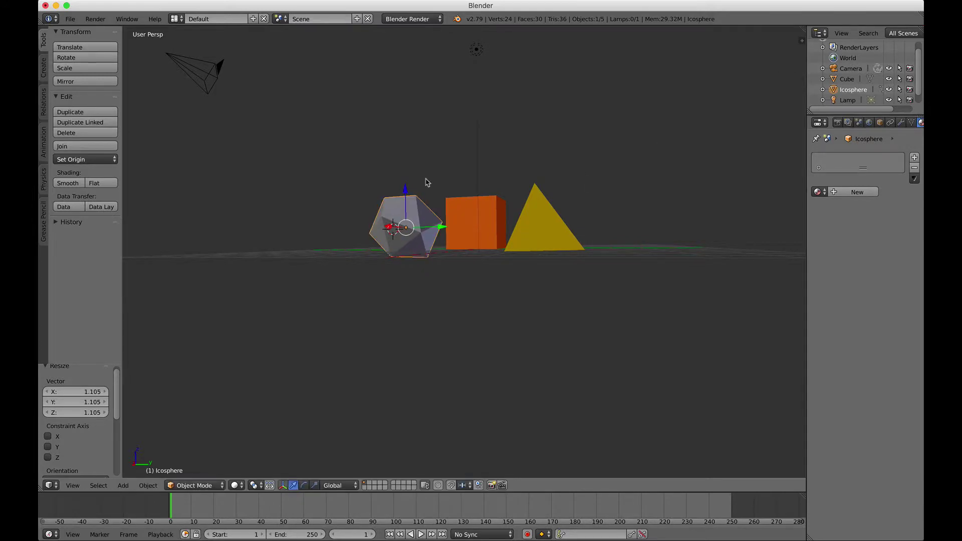
left_click_drag(404, 191, 406, 189)
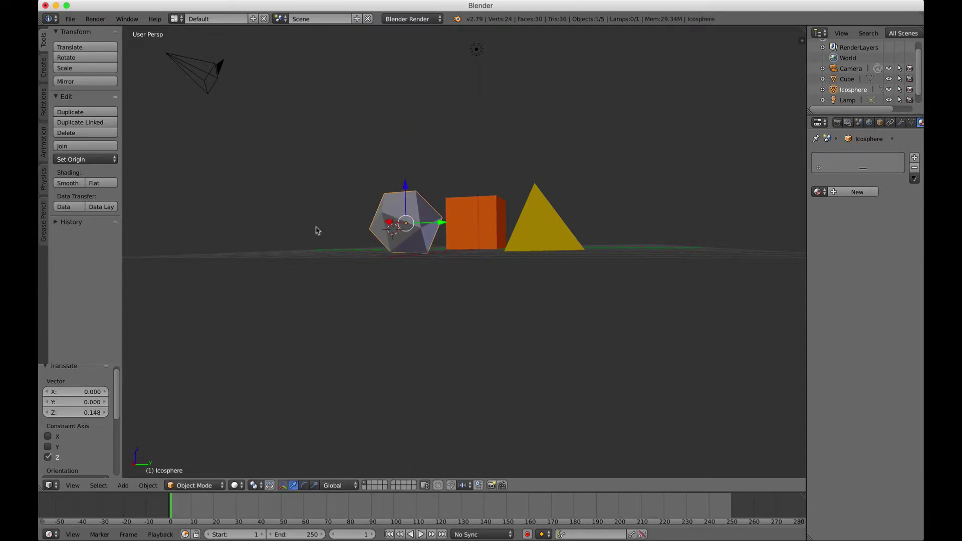
Render the scene again to check the enlarged icosphere, and return to the 3D view
scroll(317, 230, "up", 3)
scroll(317, 230, "up", 2)
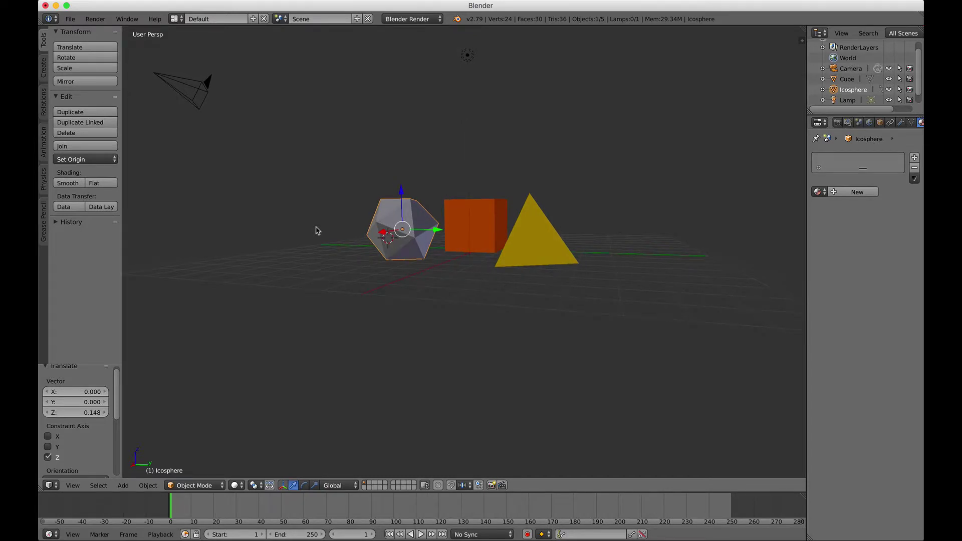
key("F12")
key("Escape")
Place the 3D cursor on the open floor in front of the three solids and add a cube mesh there
scroll(436, 325, "up", 5)
scroll(437, 323, "up", 5)
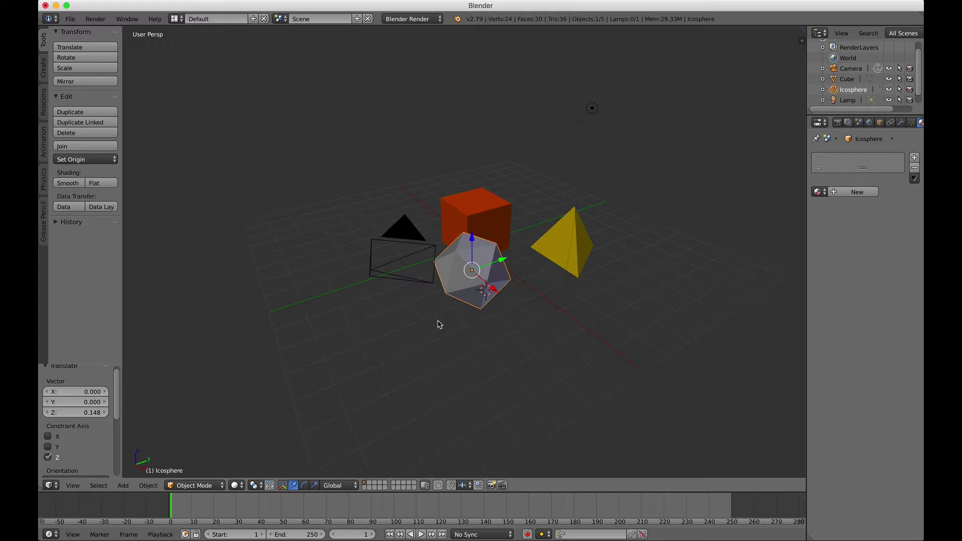
left_click(499, 322)
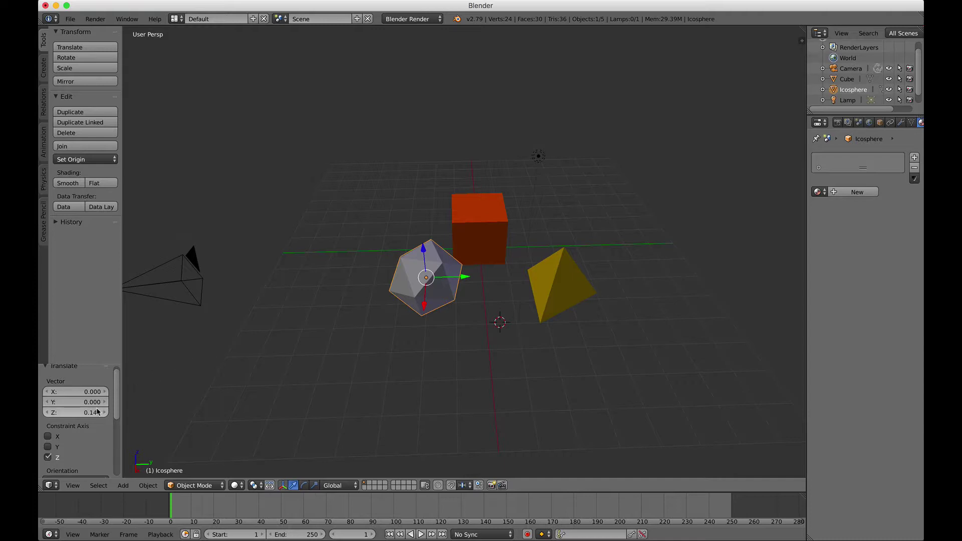
key("shift+a")
mouse_move(183, 366)
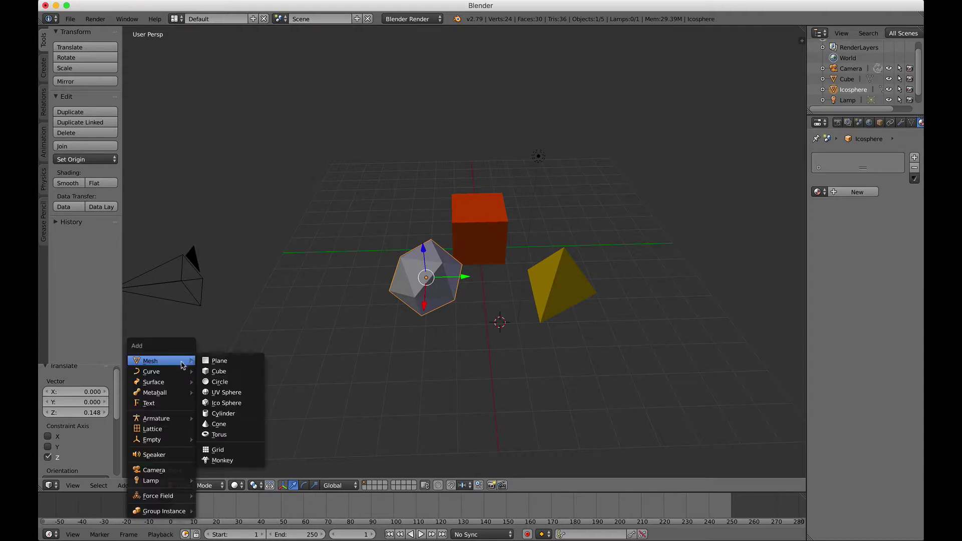
left_click(221, 376)
scroll(315, 401, "down", 5)
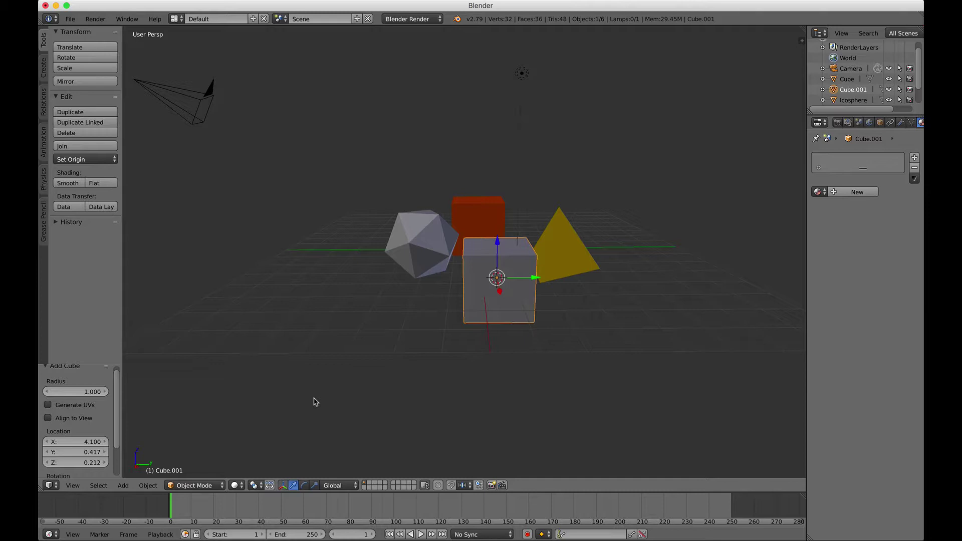
In Edit Mode, bevel the whole new cube by an offset of about 1.001 to form an octahedron
scroll(315, 401, "up", 2)
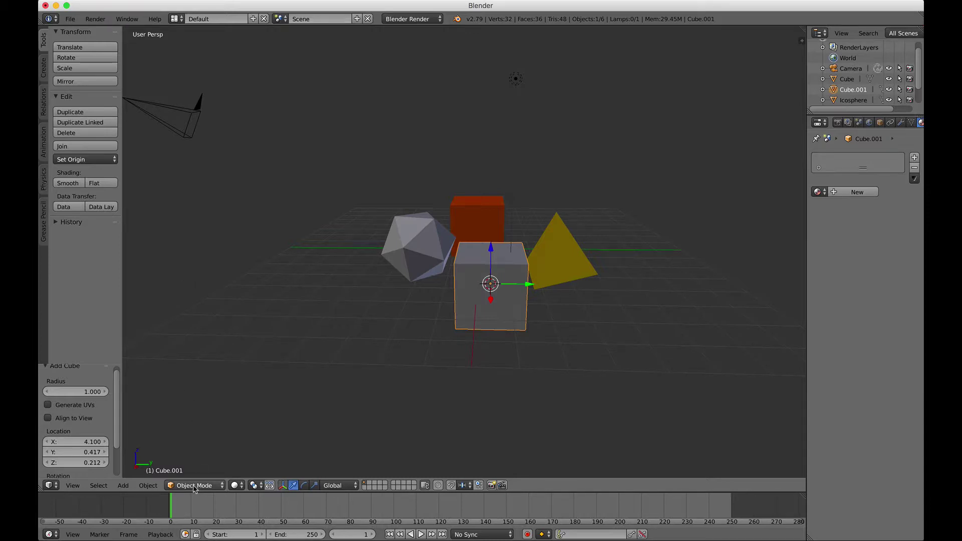
key("Tab")
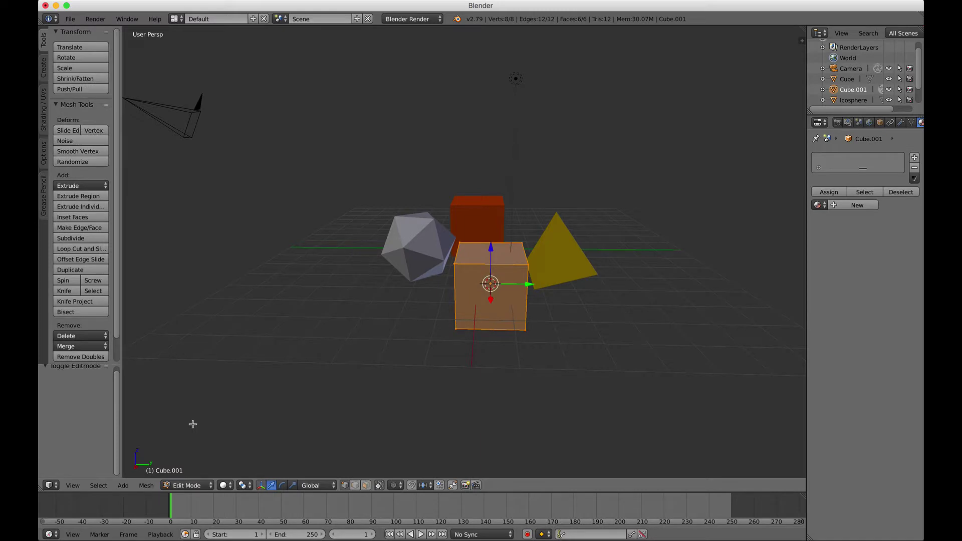
key("w")
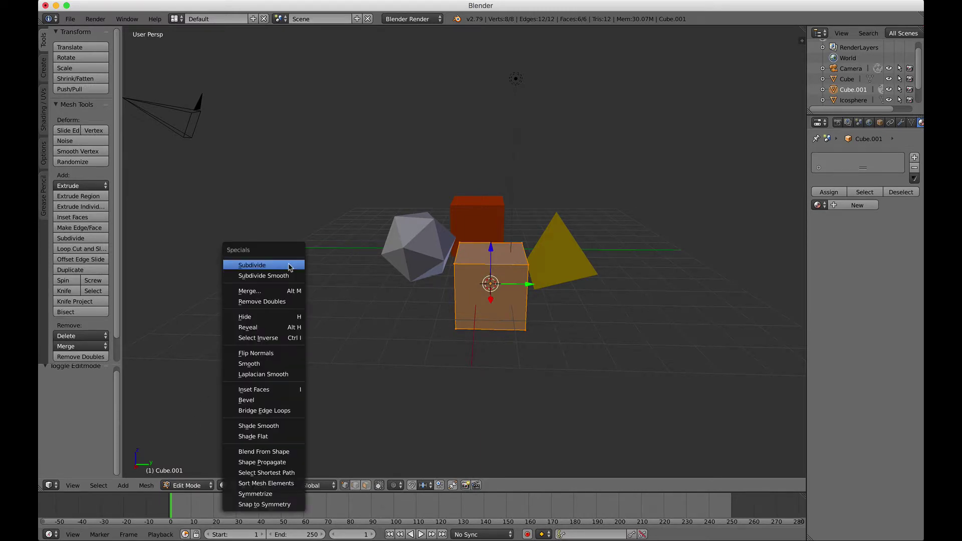
left_click(261, 401)
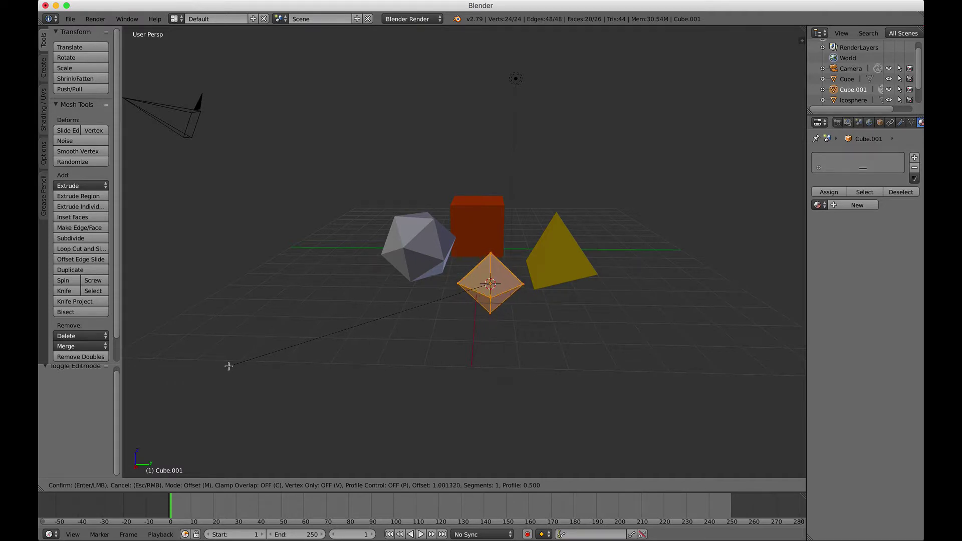
left_click(229, 366)
Scale the octahedron mesh up uniformly by a factor of 1.429
scroll(229, 366, "down", 3)
scroll(229, 366, "up", 4)
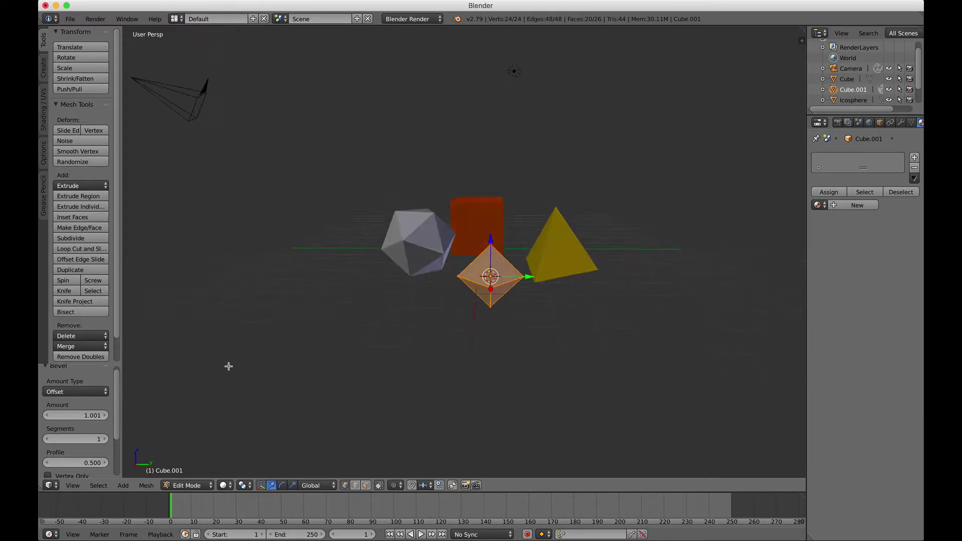
scroll(228, 367, "down", 5)
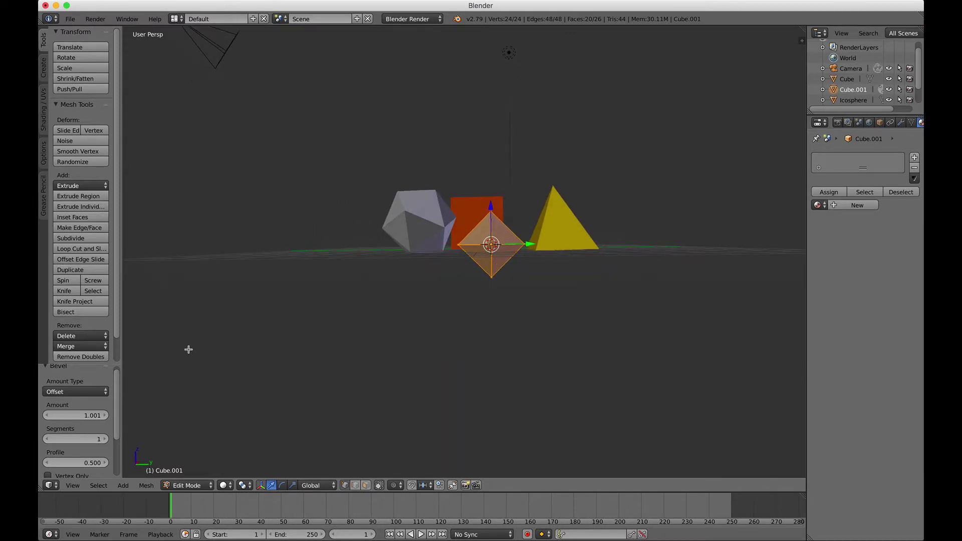
left_click(70, 68)
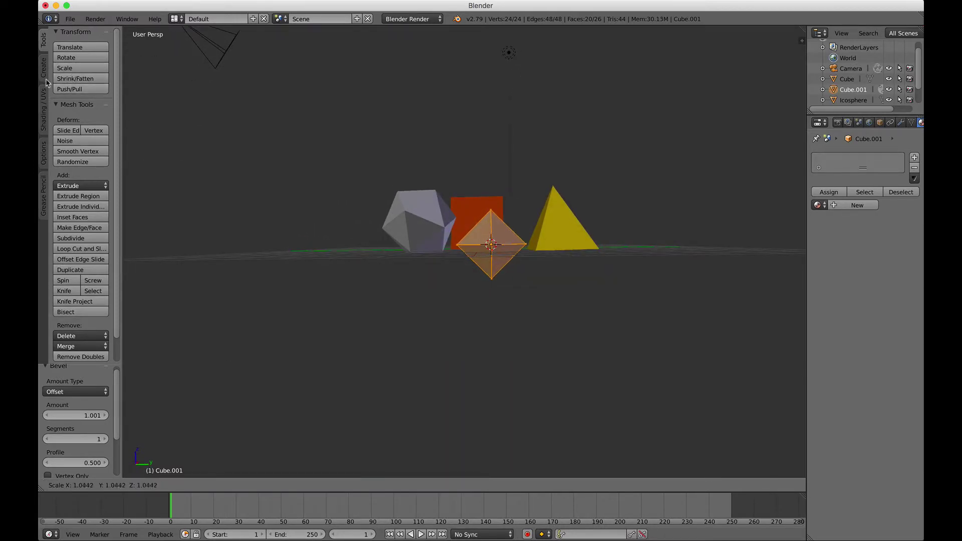
left_click(620, 111)
Rotate the octahedron -43° in the front-facing view
scroll(618, 123, "down", 4)
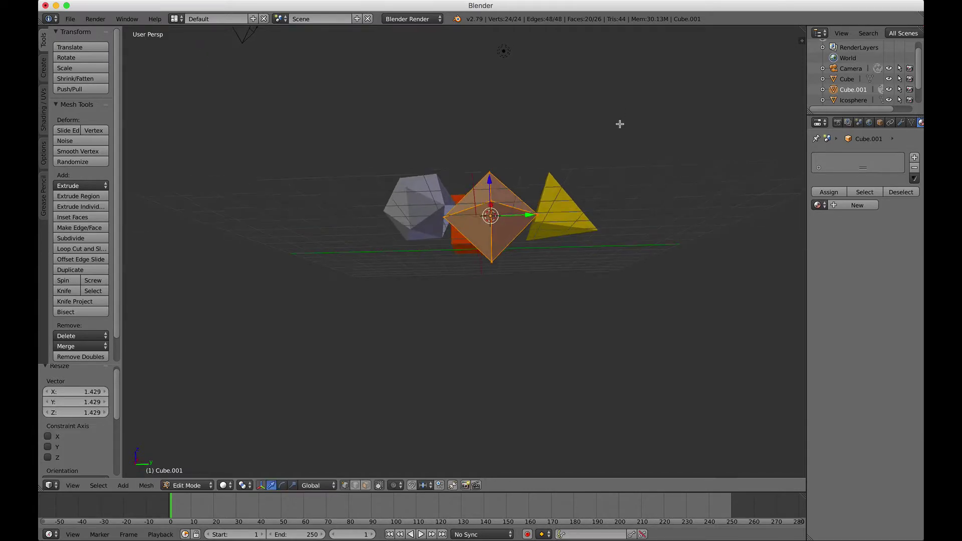
key("r")
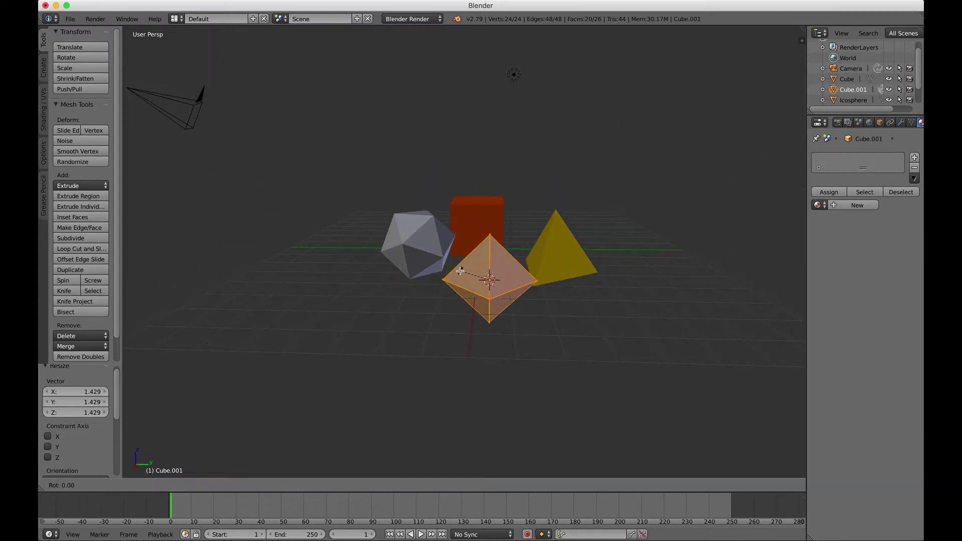
left_click(355, 344)
Rotate the octahedron -61.6° and 25.6° as seen from the side to turn a face towards the floor
scroll(356, 344, "left", 8)
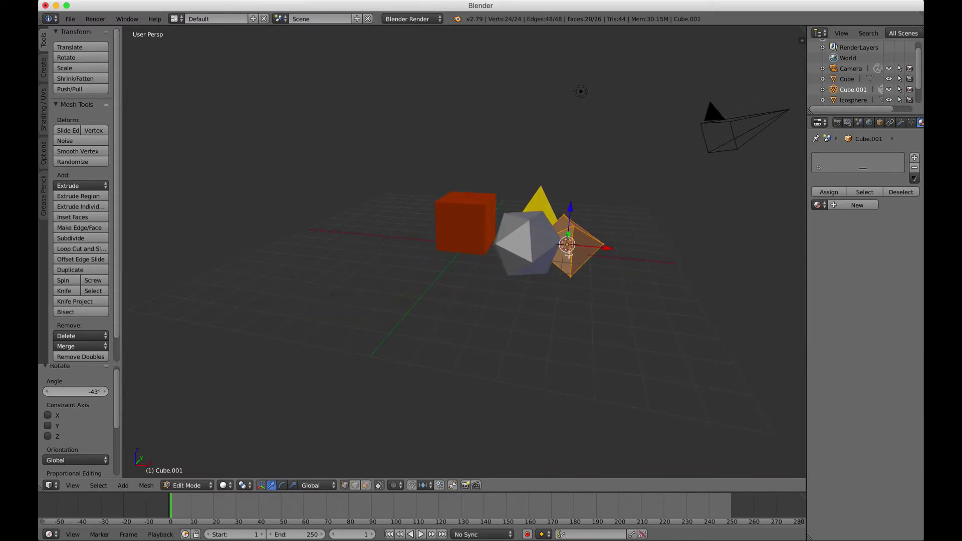
key("r")
left_click(622, 262)
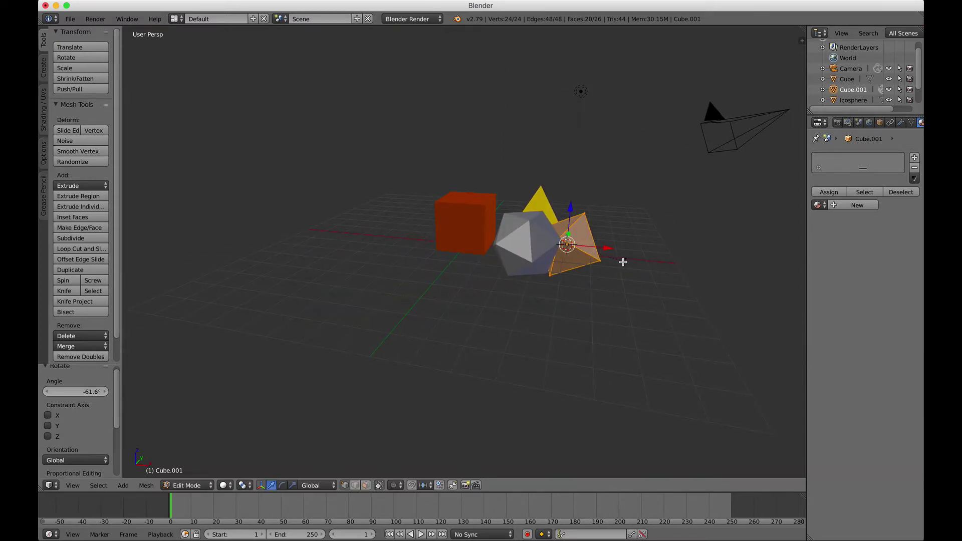
key("r")
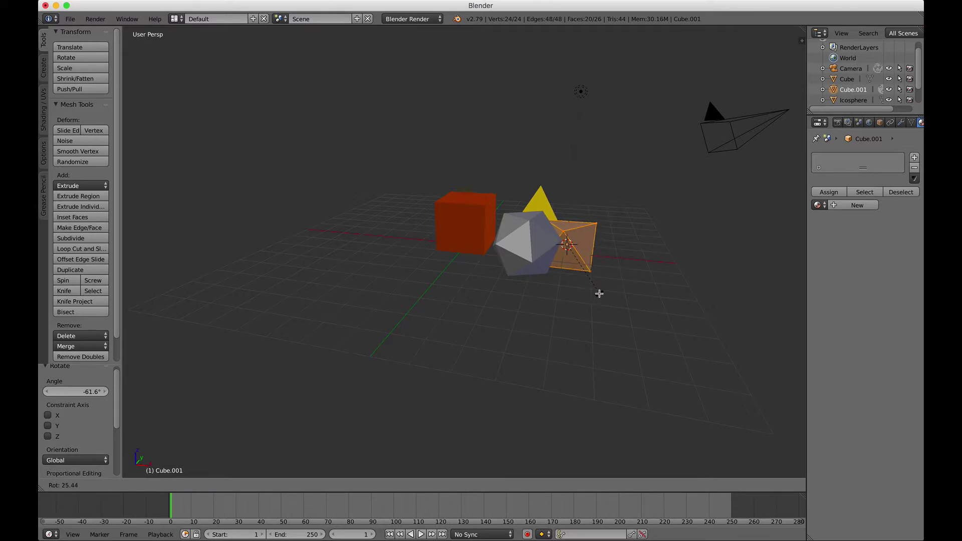
left_click(598, 294)
Raise the octahedron 0.712 along the Z axis to floor level
scroll(598, 293, "right", 2)
scroll(599, 294, "right", 10)
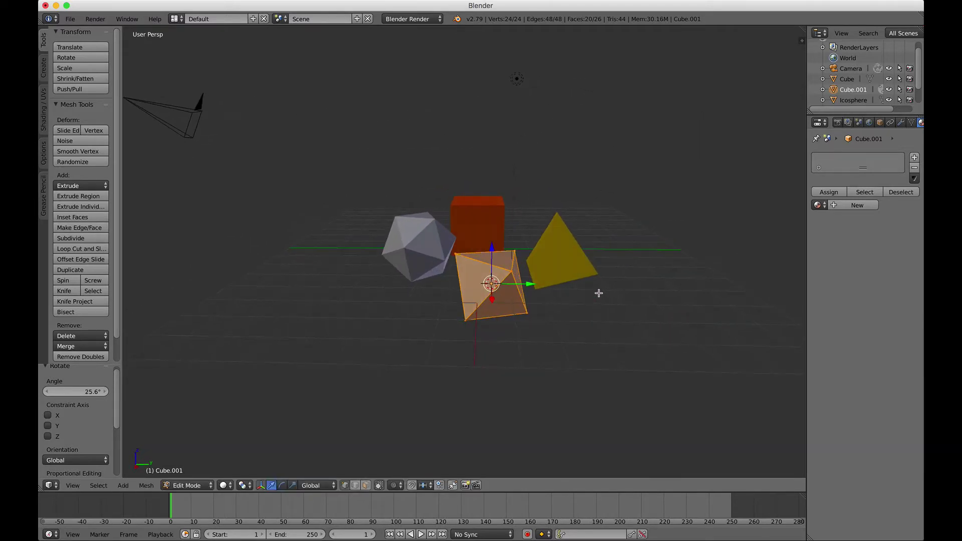
scroll(599, 293, "right", 10)
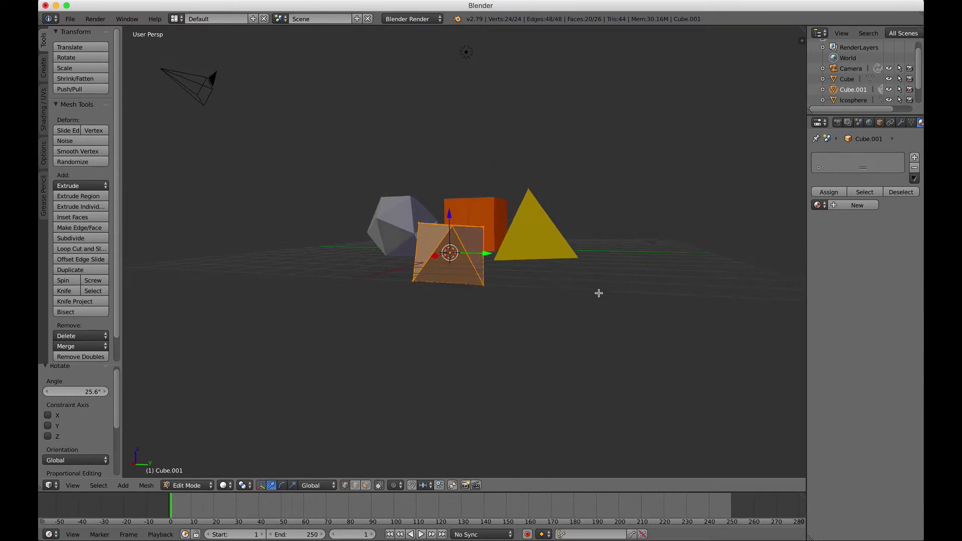
scroll(598, 293, "right", 2)
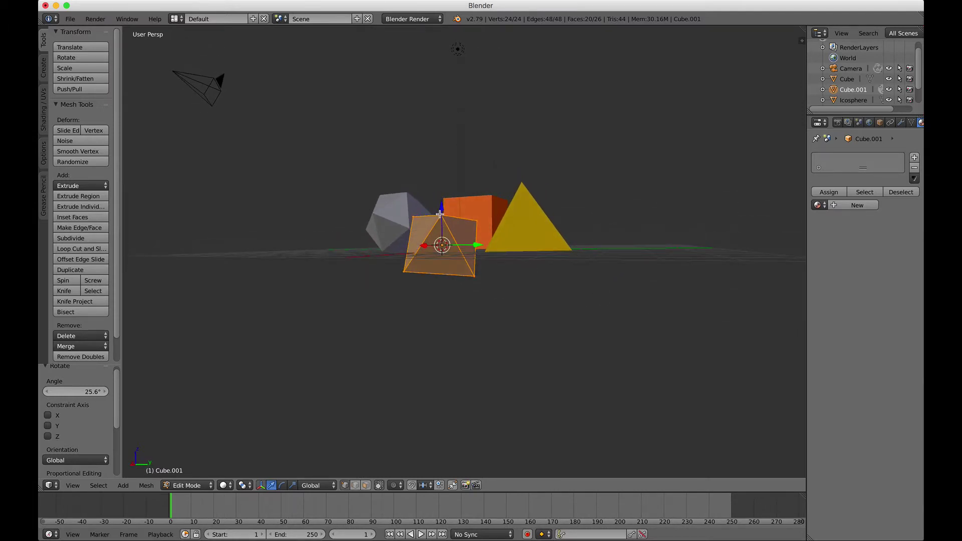
left_click_drag(440, 214, 444, 188)
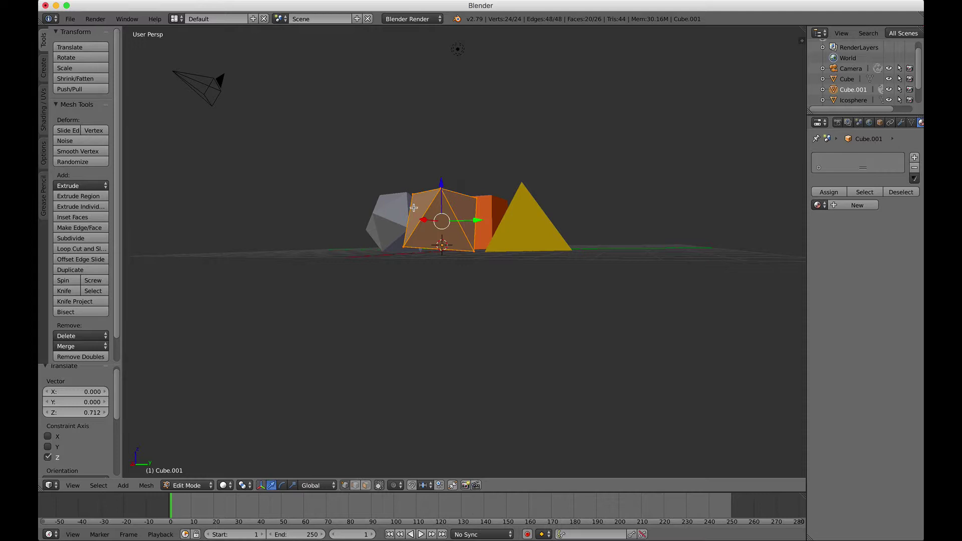
Level the octahedron's lower edge with a rotation of about -3.77° in a near floor-level view
scroll(414, 207, "right", 3)
key("r")
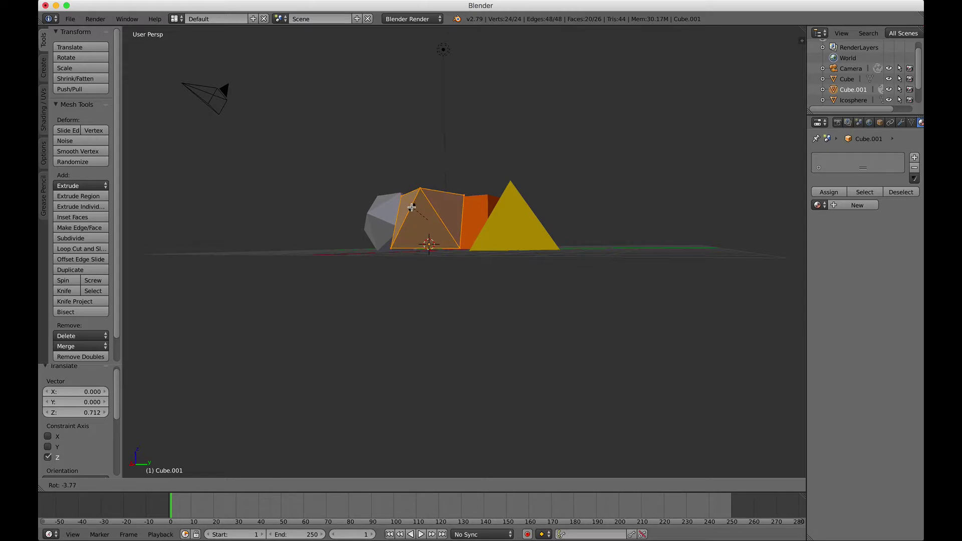
left_click(411, 207)
Lower the octahedron 0.085 along the Z axis so it rests on the floor
scroll(432, 246, "left", 10)
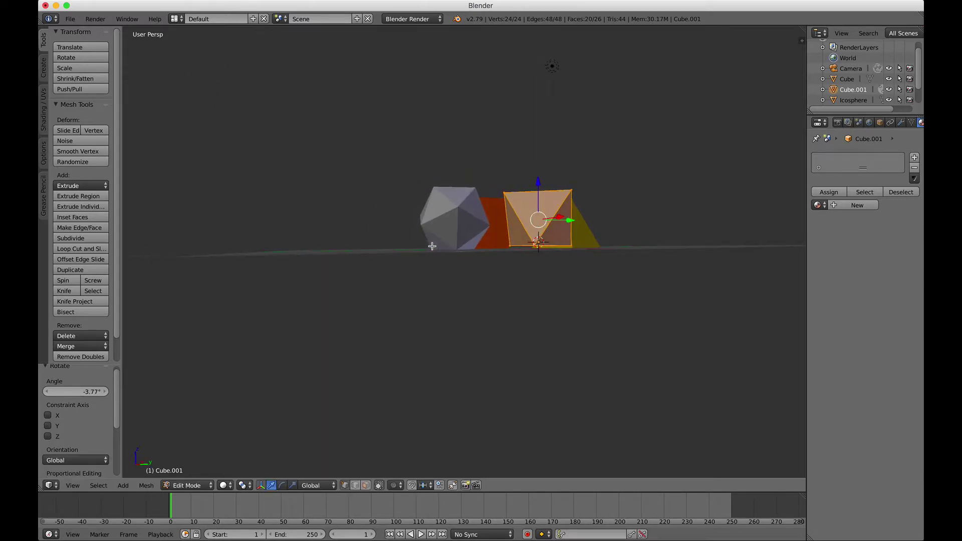
scroll(431, 246, "left", 2)
left_click_drag(544, 187, 543, 191)
scroll(537, 264, "down", 5)
scroll(537, 263, "down", 3)
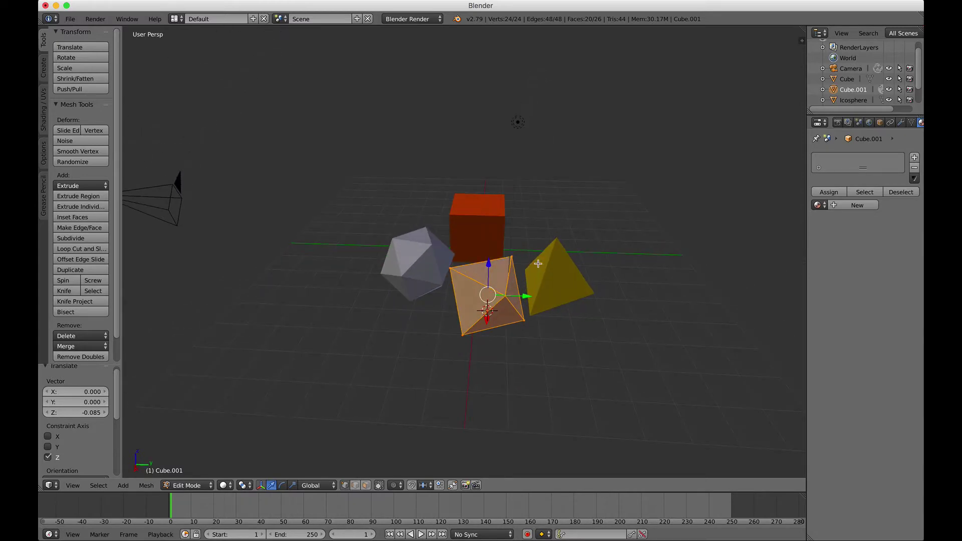
Give the octahedron a new material with a green diffuse colour of about R 0.011, G 0.800, B 0.000
left_click(854, 206)
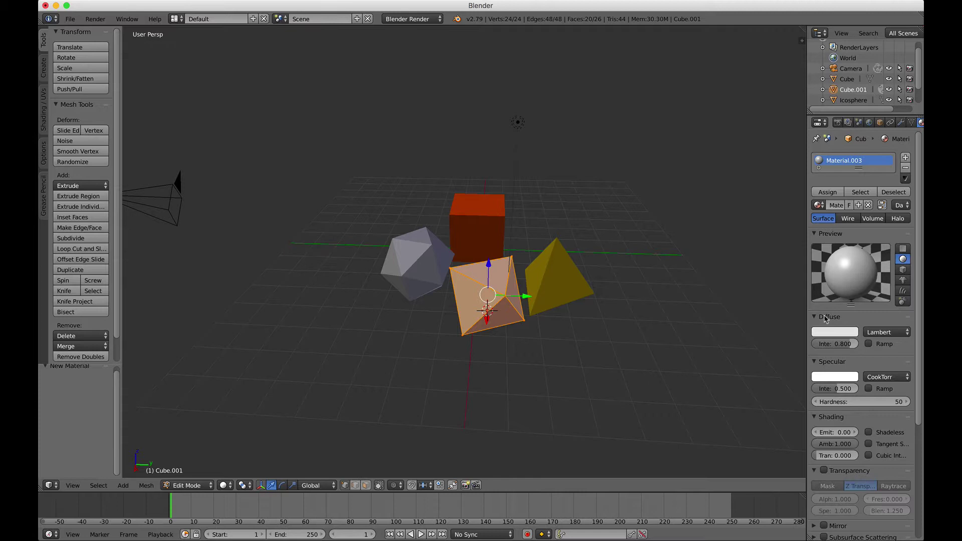
left_click(825, 332)
left_click(772, 222)
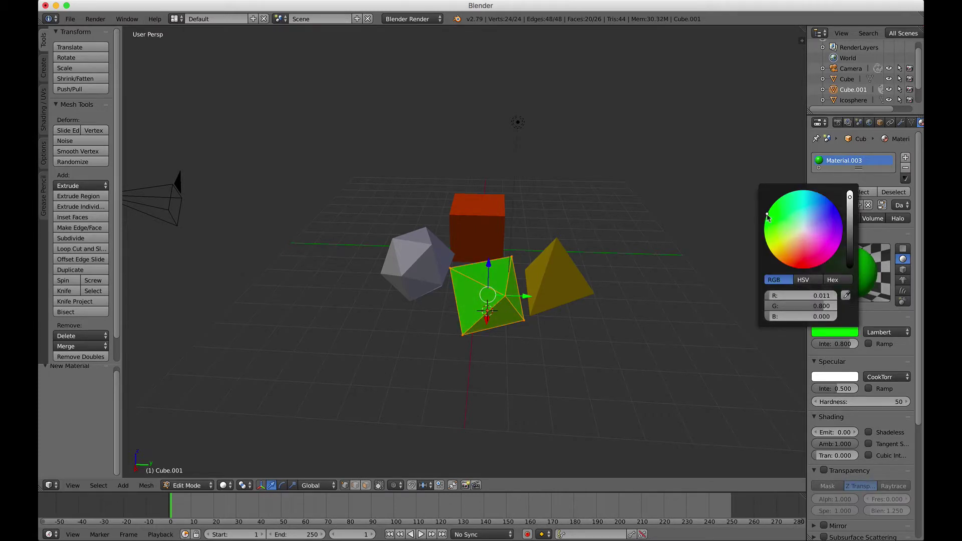
Render the scene to check the green octahedron, and return to the 3D view
scroll(679, 269, "left", 3)
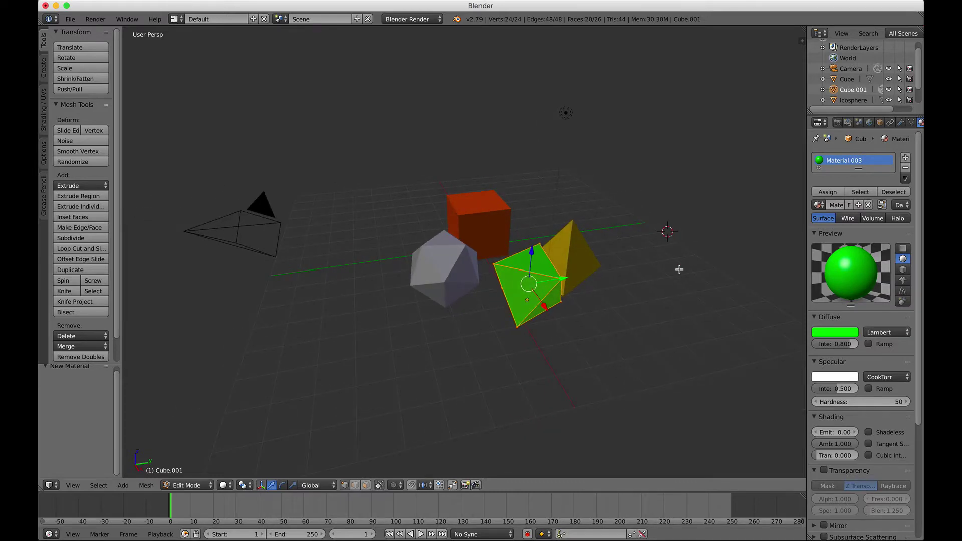
key("F12")
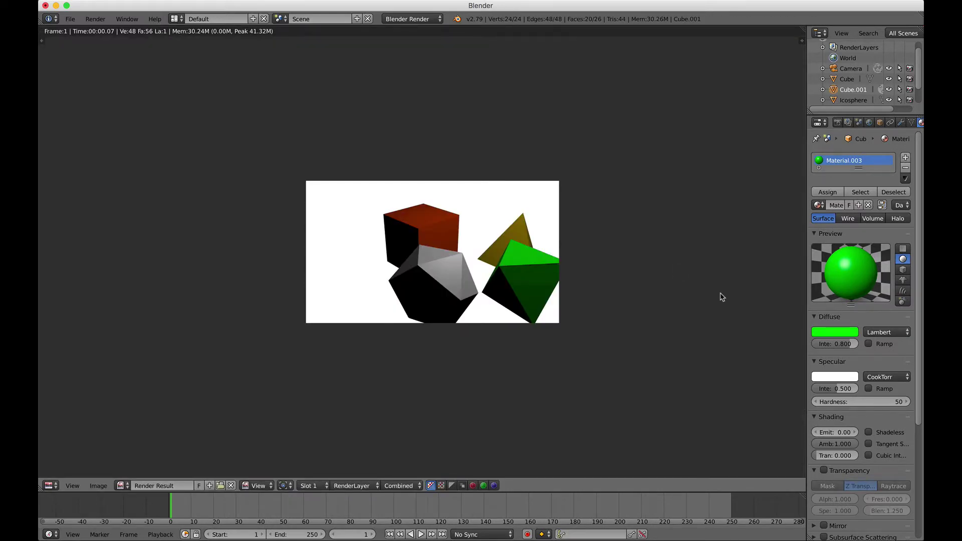
key("Escape")
middle_click_drag(670, 344, 655, 346)
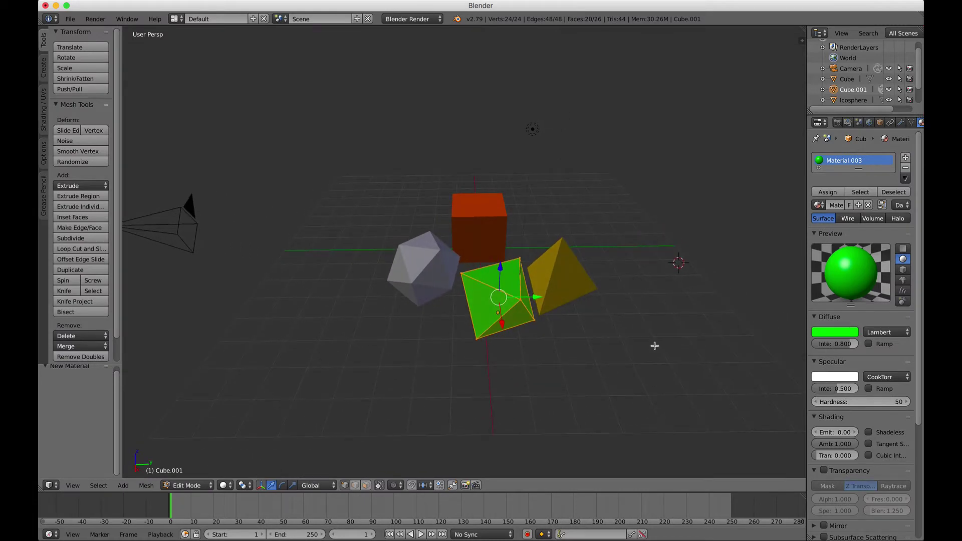
Try adding an ico sphere with 1 subdivision beside the cube, inside the octahedron's mesh
left_click(542, 224)
key("shift+a")
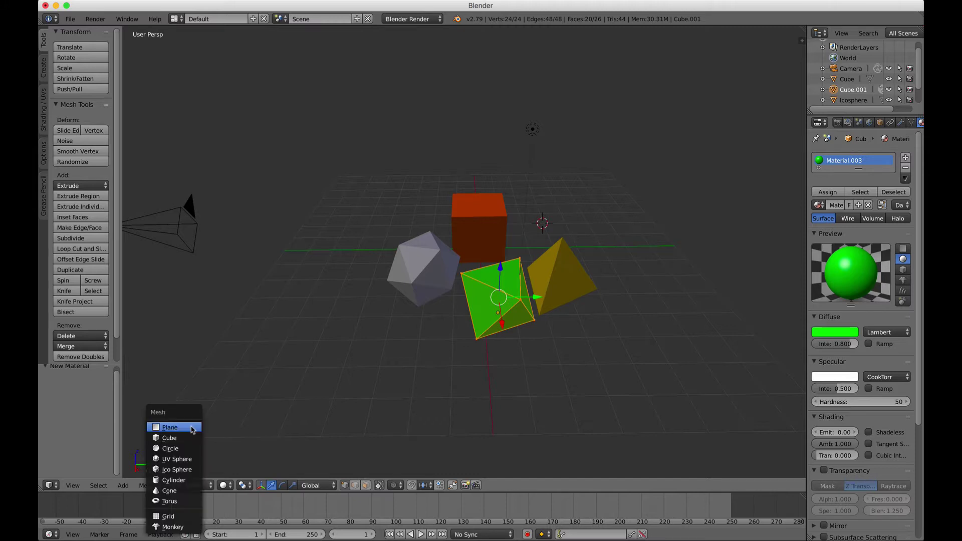
left_click(183, 469)
left_click(83, 392)
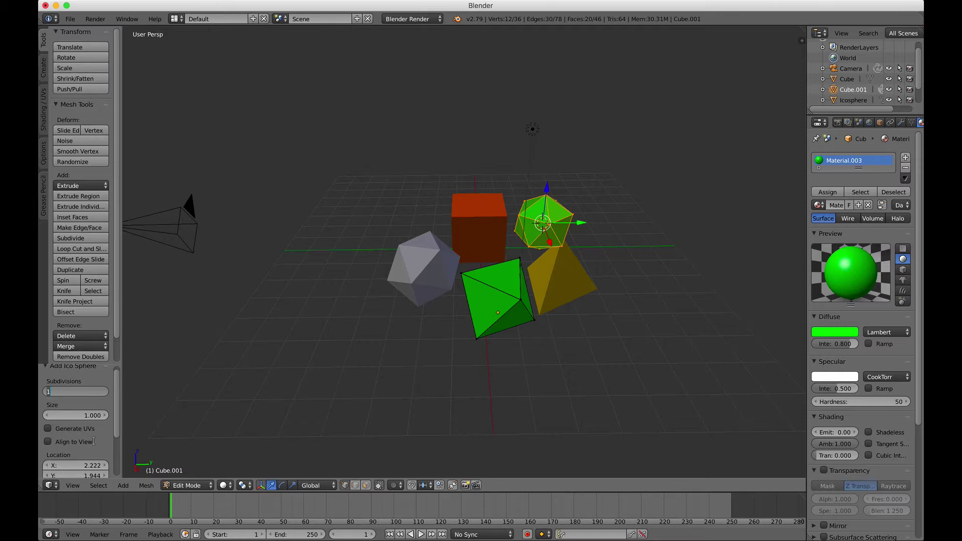
key("Return")
Try a cyan diffuse colour (R 0.007, G 0.598, B 0.800) on the shared material, cancel it and undo the ico sphere
right_click(834, 333)
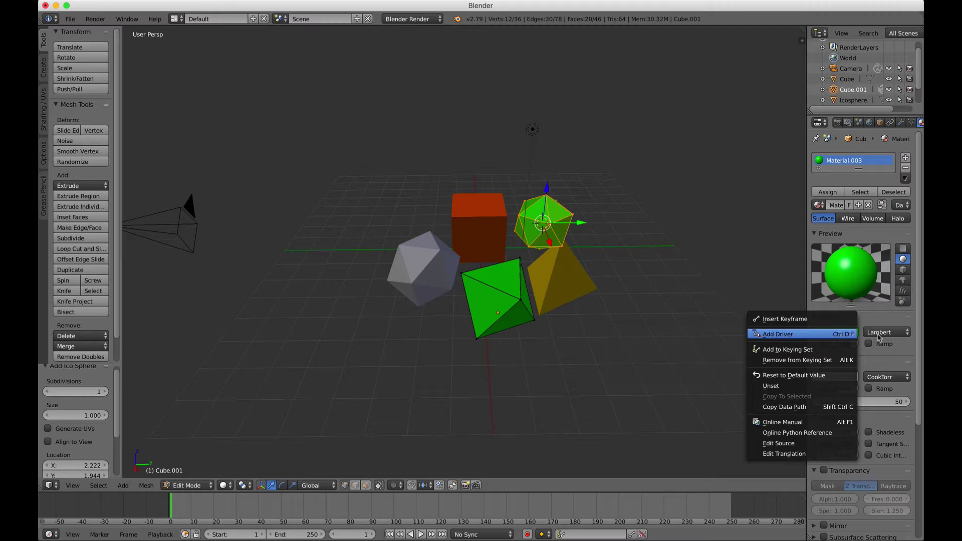
key("Escape")
left_click(835, 335)
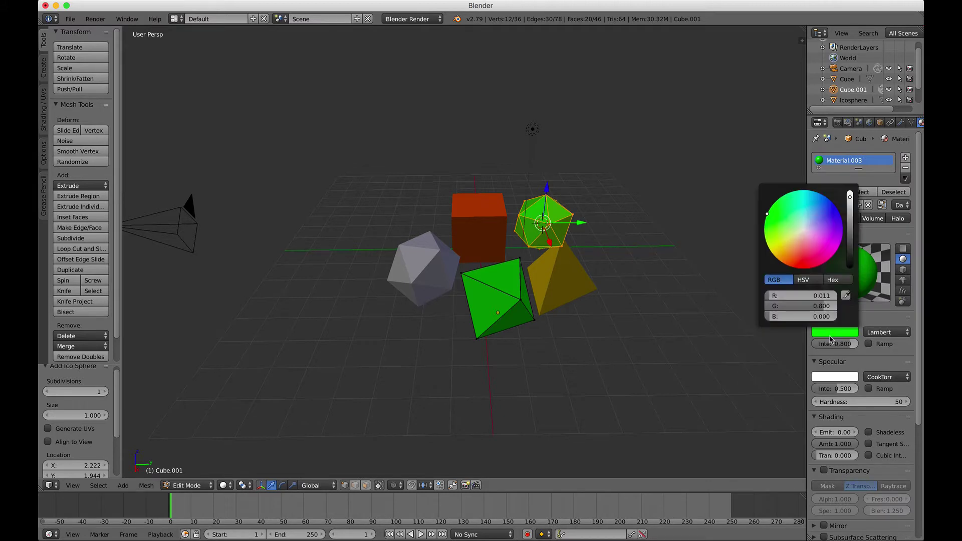
left_click(808, 195)
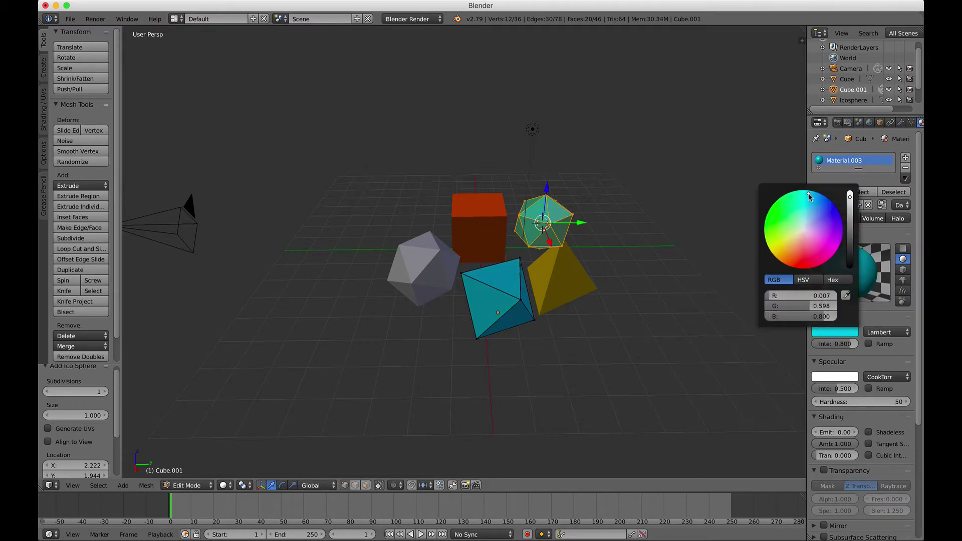
key("Escape")
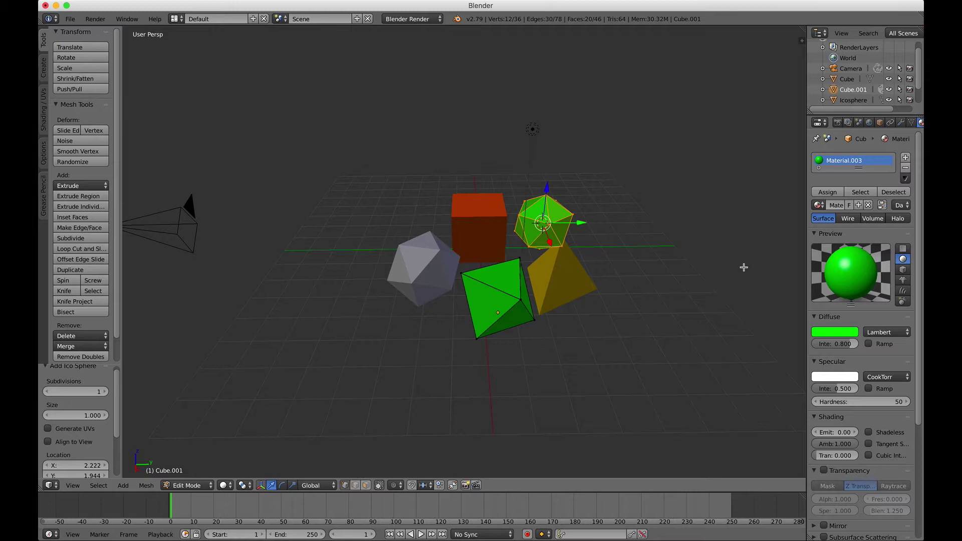
key("ctrl+z")
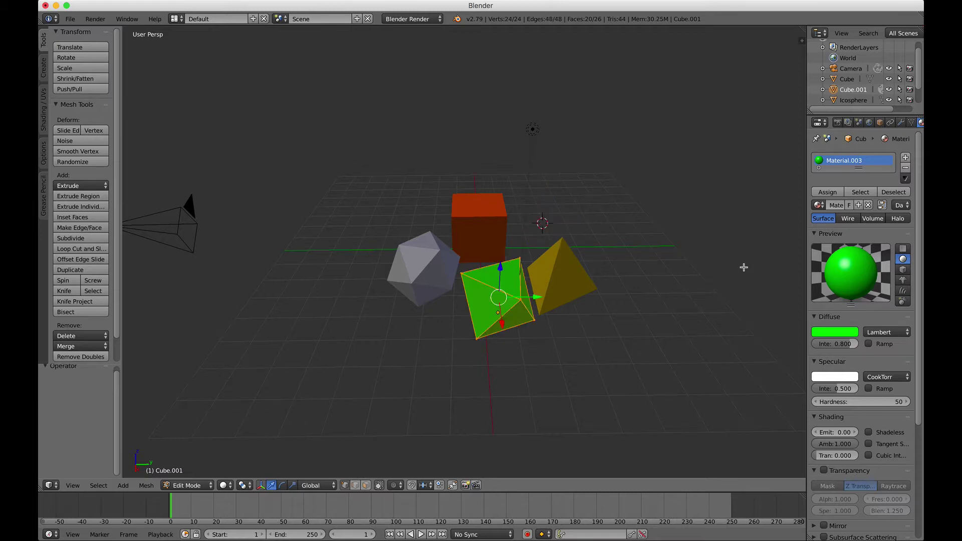
Deselect the octahedron's mesh, place the 3D cursor behind the tetrahedron, and switch to Object Mode
scroll(754, 397, "right", 3)
left_click(676, 372)
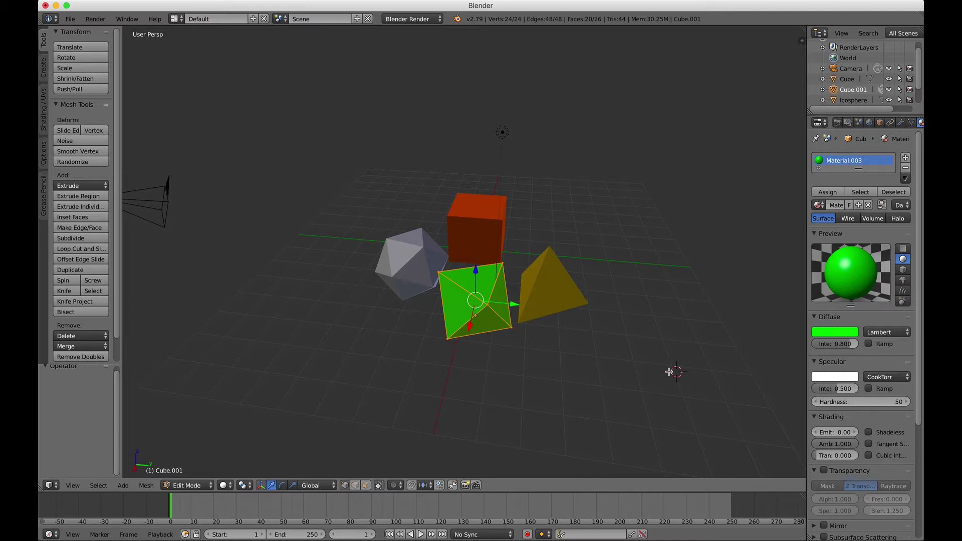
key("a")
scroll(679, 369, "right", 5)
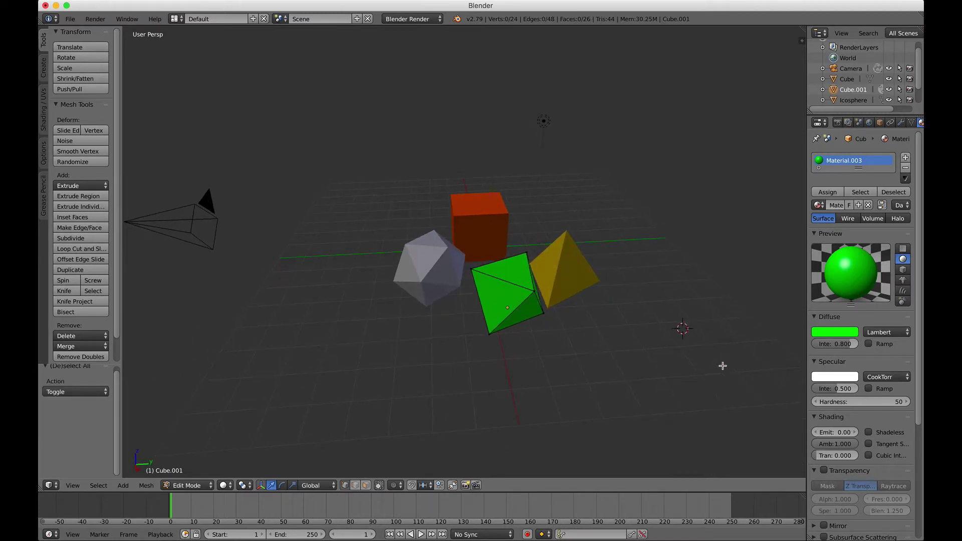
left_click(668, 362)
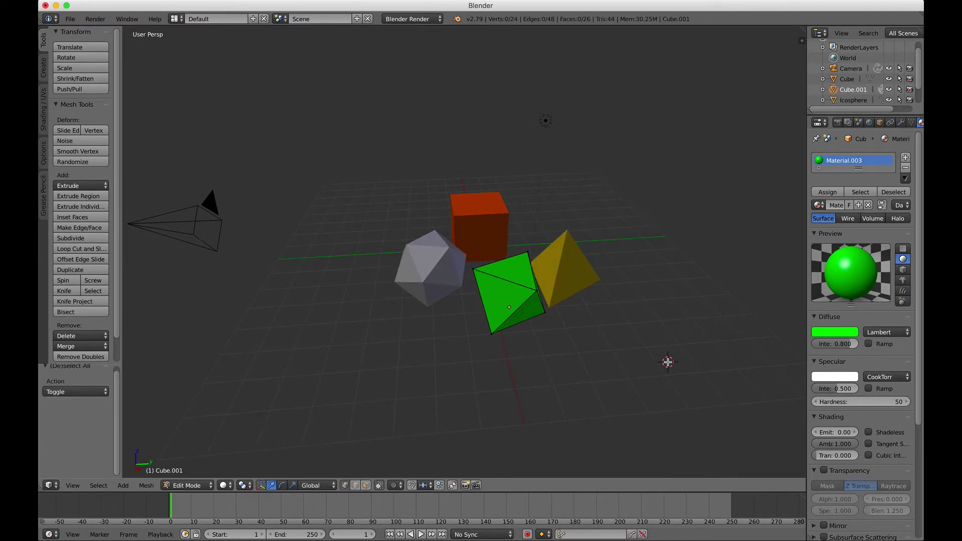
left_click(551, 227)
key("Tab")
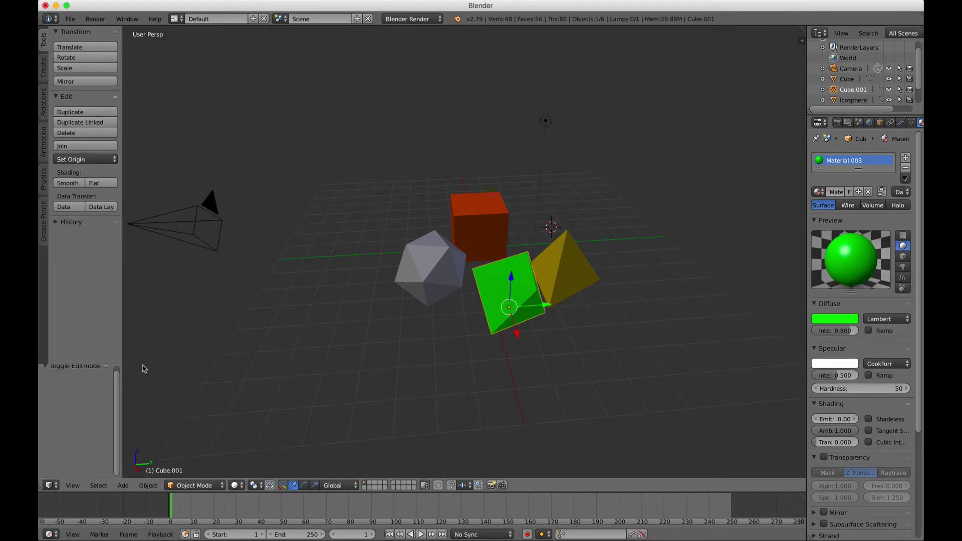
Add an ico sphere with 1 subdivision and size 1.000 as a separate object at the 3D cursor
middle_click_drag(180, 344, 181, 348)
key("shift+a")
mouse_move(169, 346)
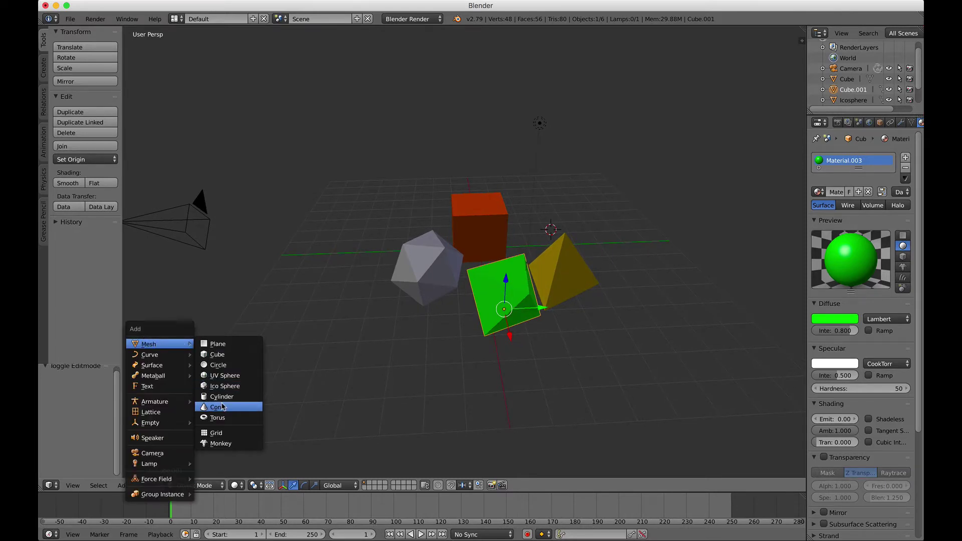
left_click(227, 385)
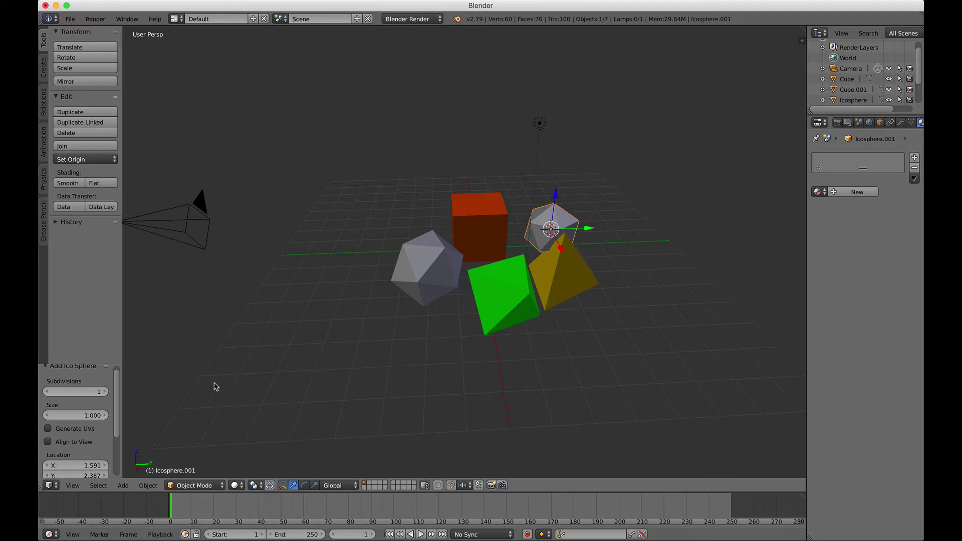
Move the new ico sphere -1.283 along X and -0.561 along Z, clear of the cube and tetrahedron
scroll(193, 393, "right", 10)
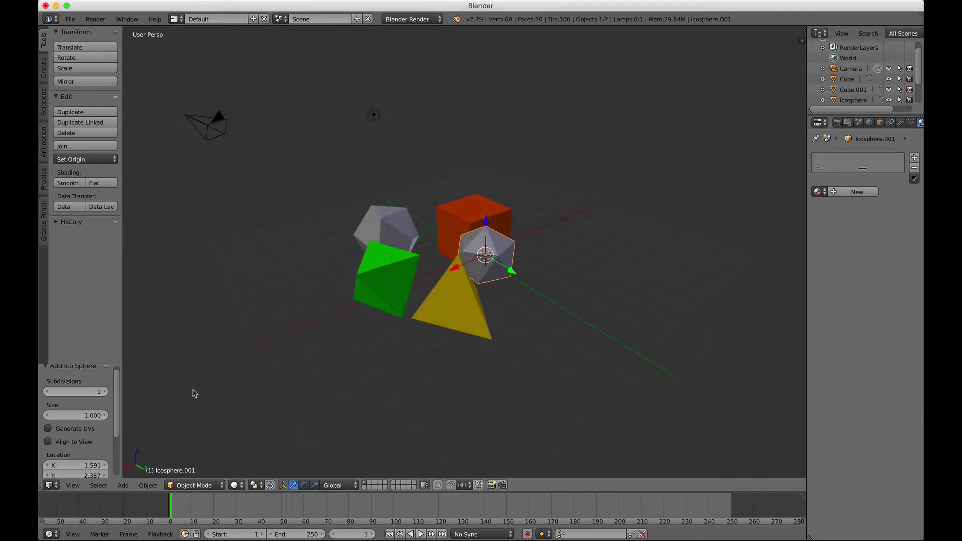
left_click_drag(497, 274, 520, 294)
scroll(511, 359, "left", 6)
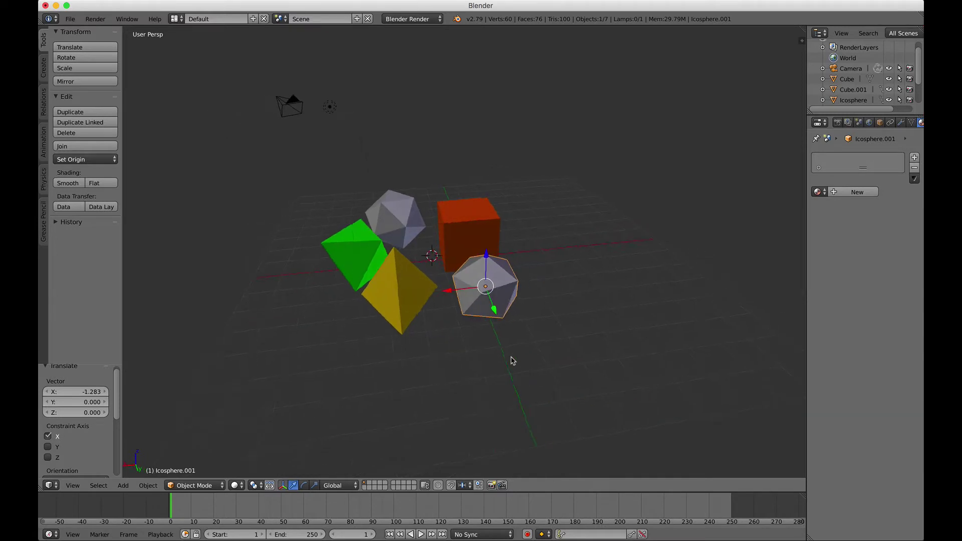
left_click_drag(470, 260, 474, 342)
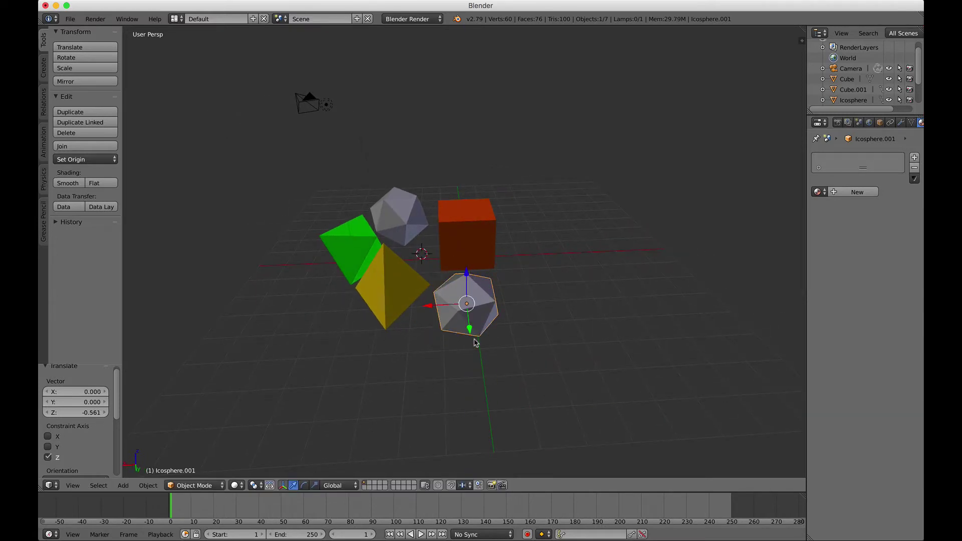
Enter Edit Mode on the new ico sphere with its whole mesh selected
scroll(474, 341, "left", 6)
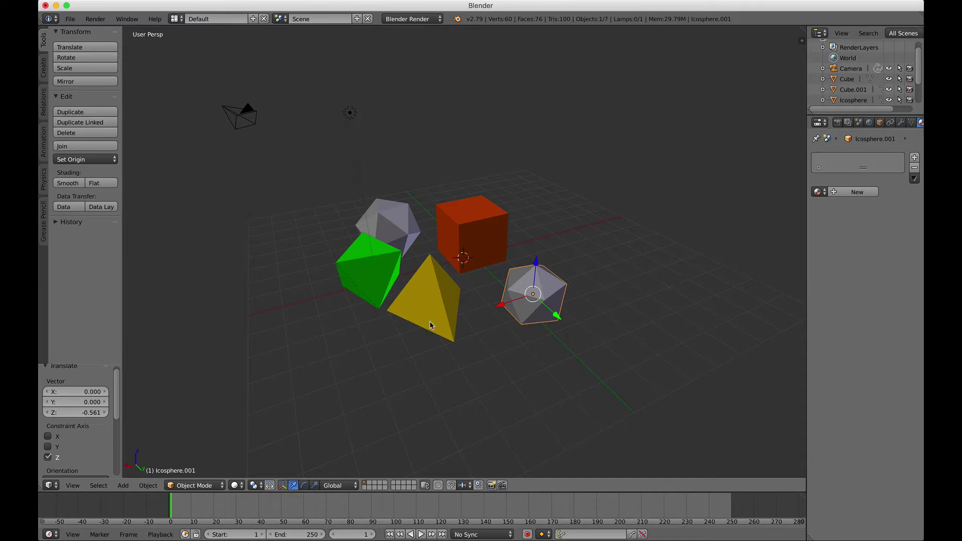
left_click(505, 317)
key("Tab")
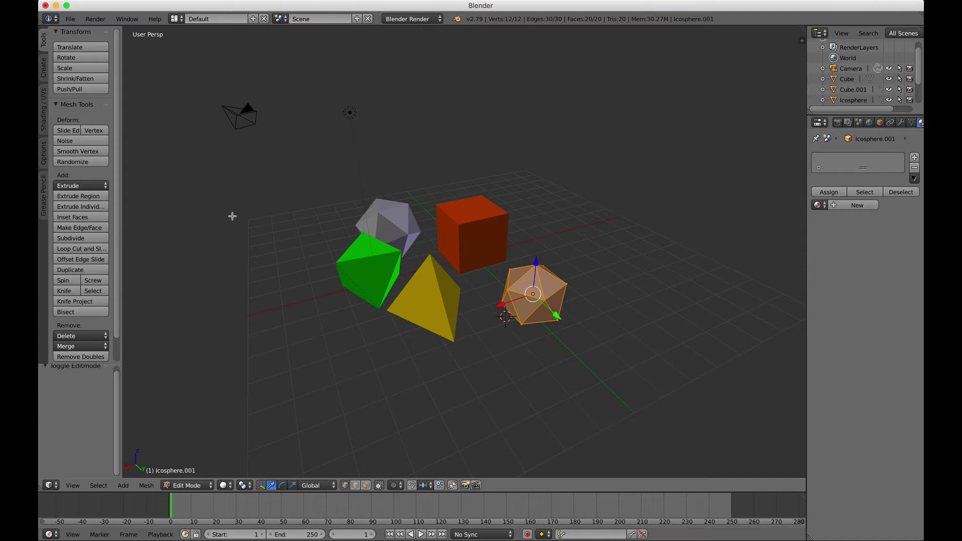
Try bevelling all of the ico sphere's edges with an offset of about 0.34, and cancel the bevel
key("w")
key("Escape")
key("w")
left_click(199, 234)
left_click(467, 319)
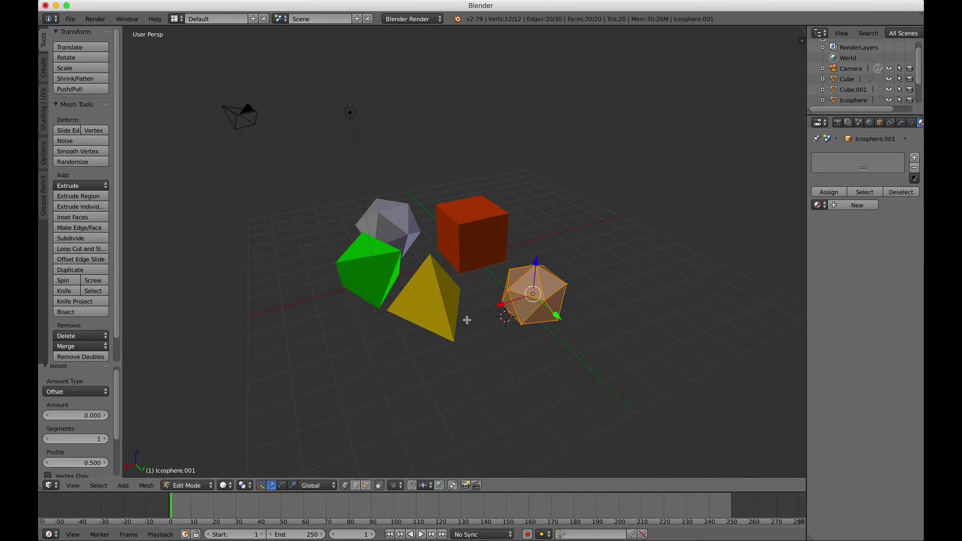
key("w")
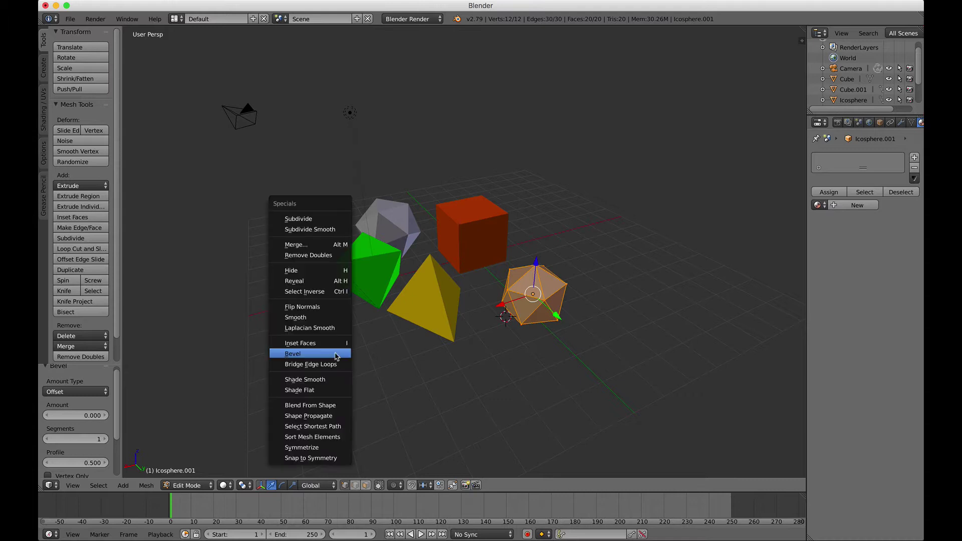
left_click(333, 354)
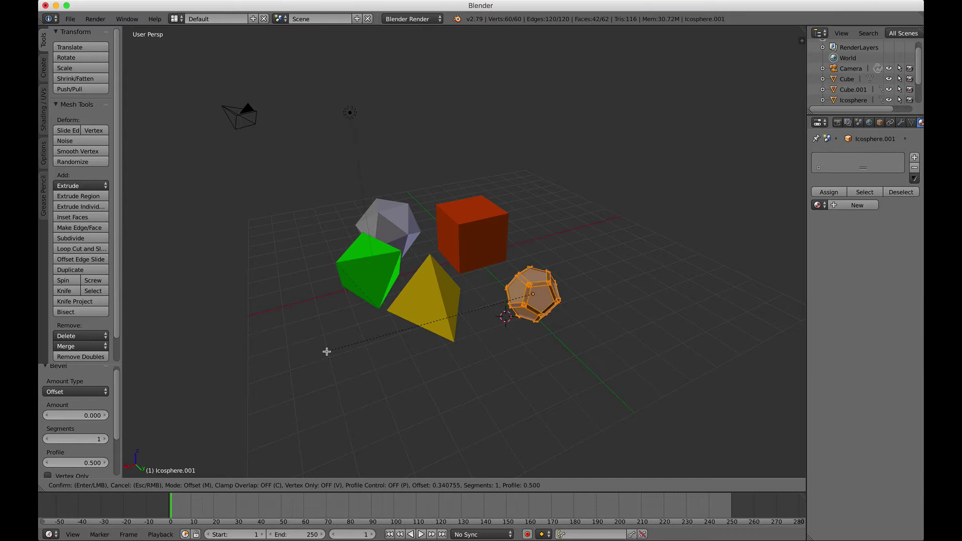
key("Escape")
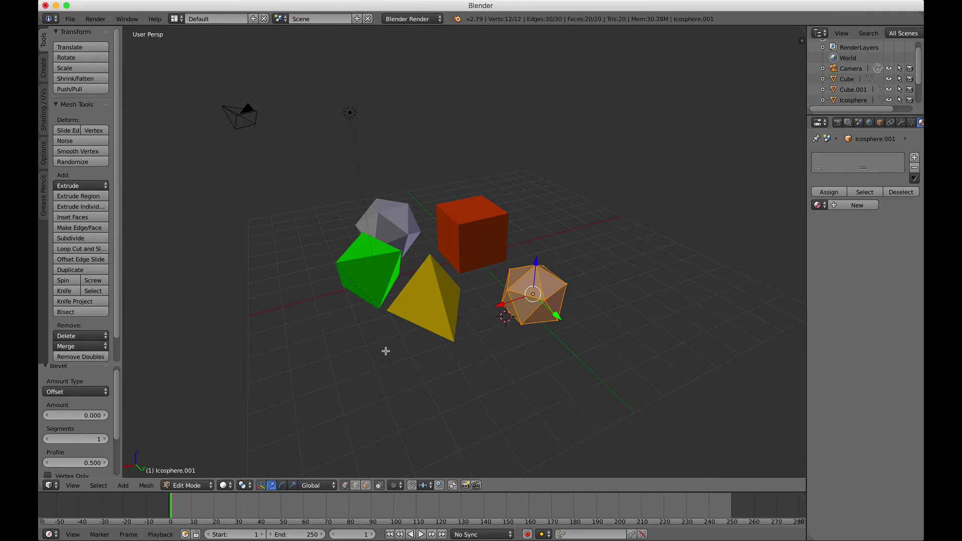
Bevel the ico sphere's edges by 0.302 with 1 segment to turn it into a dodecahedron
scroll(386, 351, "up", 5)
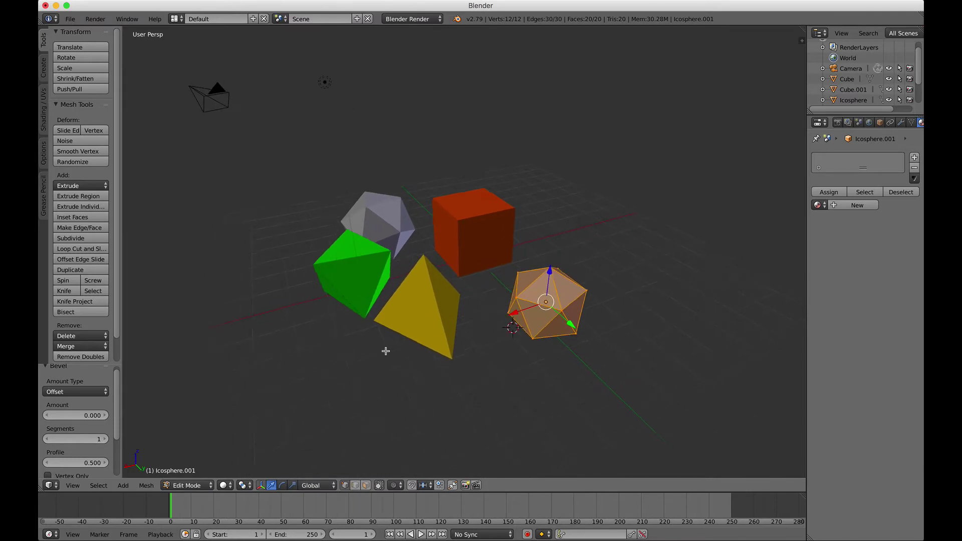
scroll(386, 351, "up", 3)
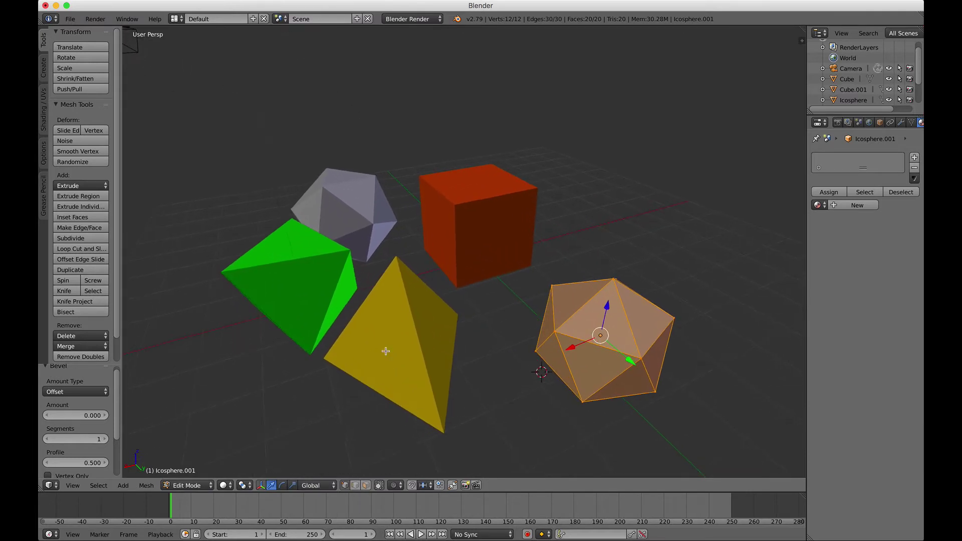
key("w")
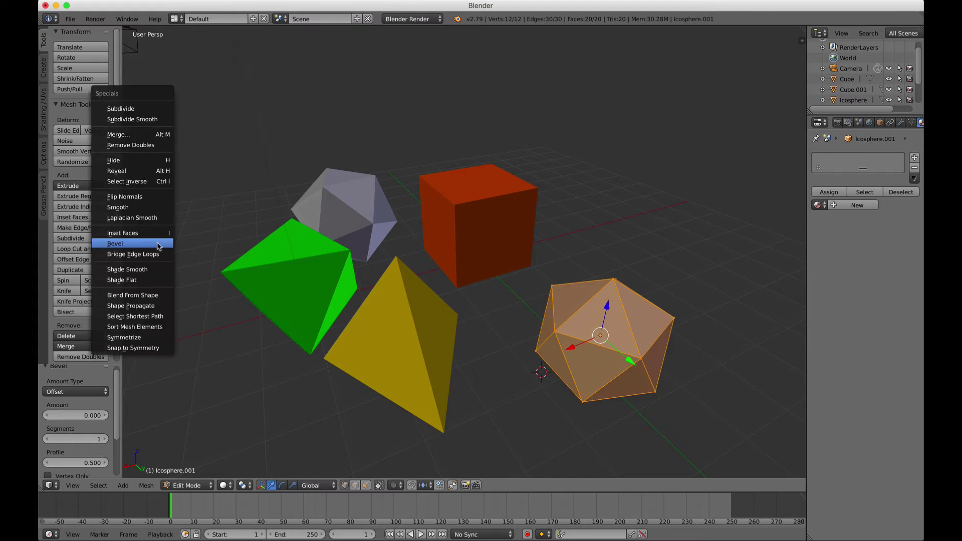
left_click(155, 251)
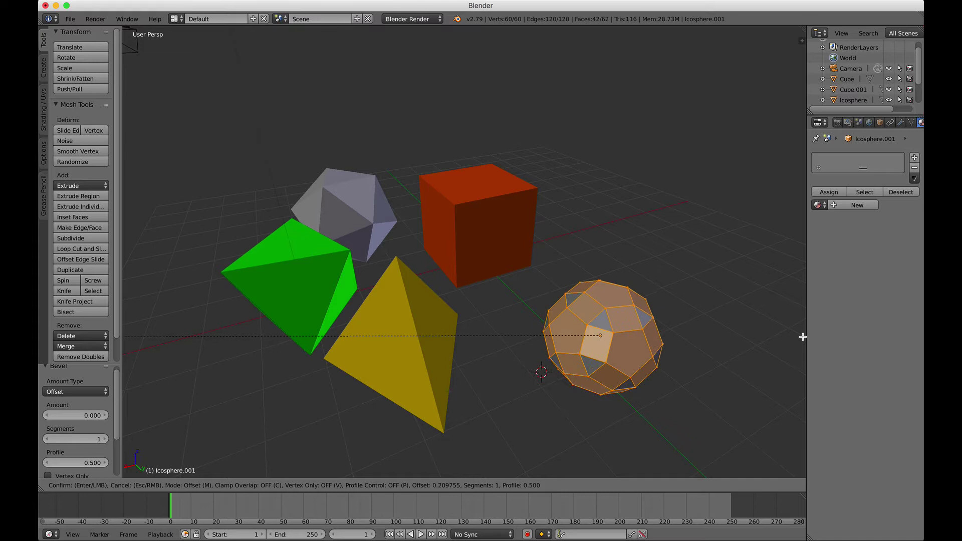
left_click(799, 337)
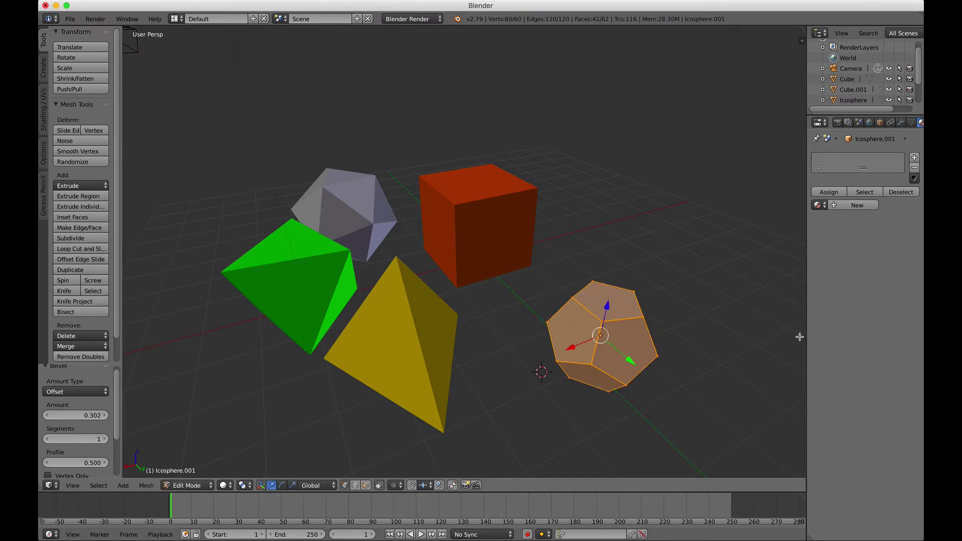
Give the dodecahedron a new material with a cyan diffuse colour
scroll(631, 355, "down", 5)
scroll(631, 355, "up", 3)
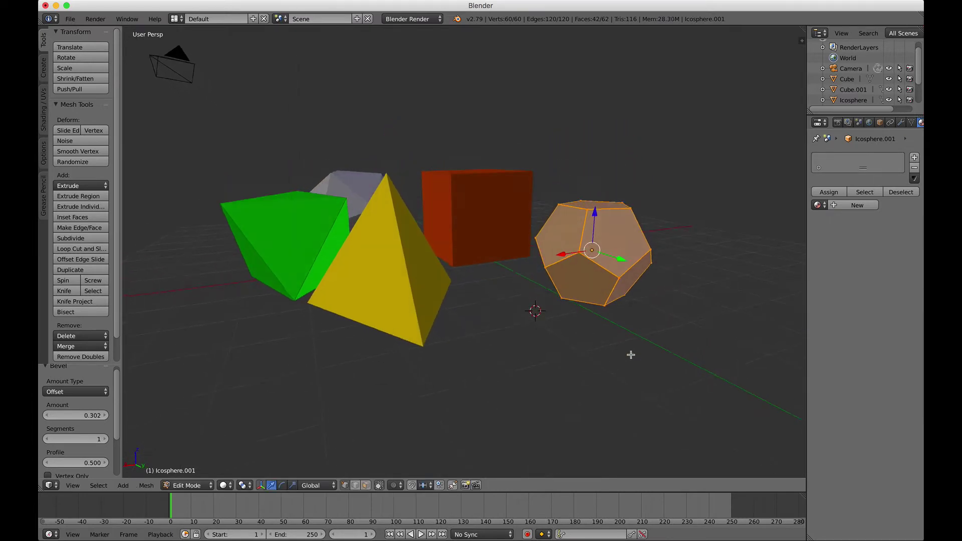
scroll(580, 345, "up", 2)
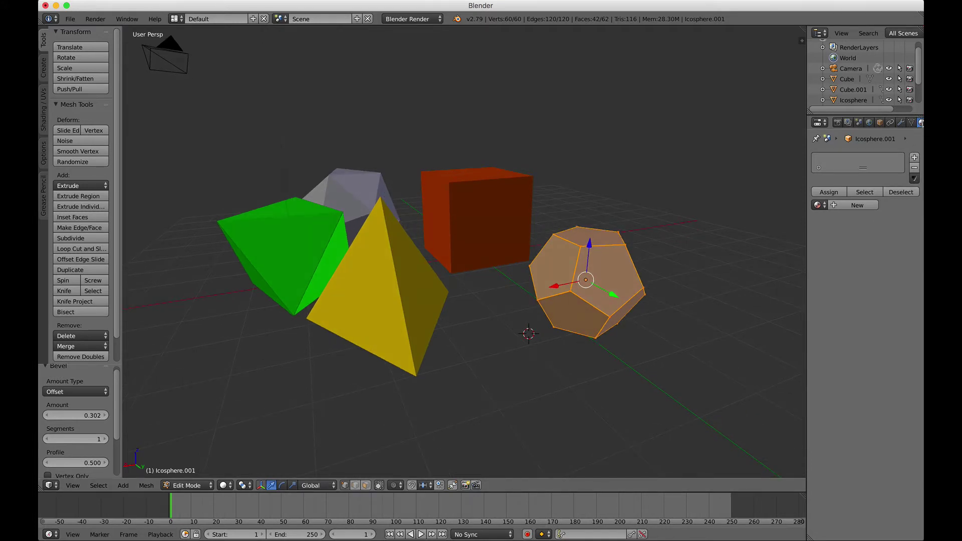
left_click(866, 205)
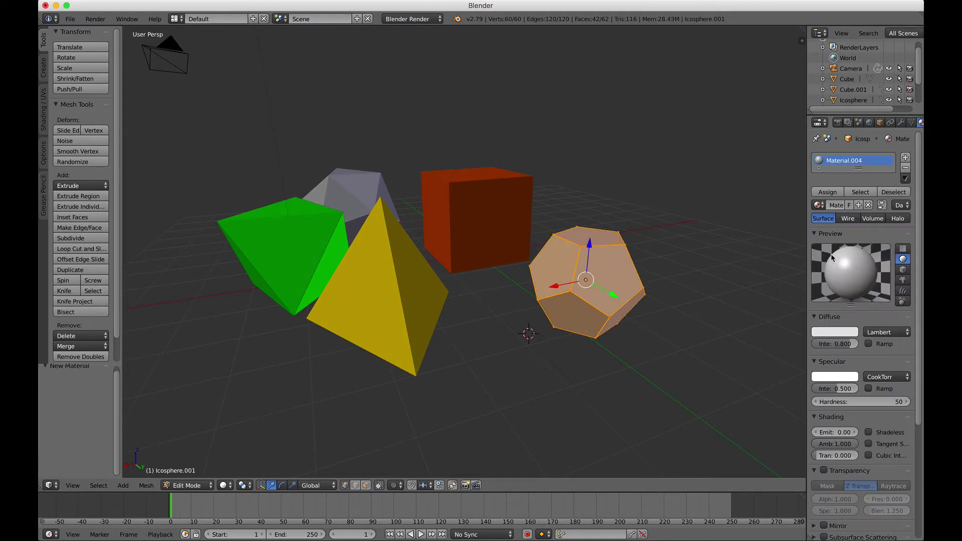
left_click(826, 332)
left_click(812, 200)
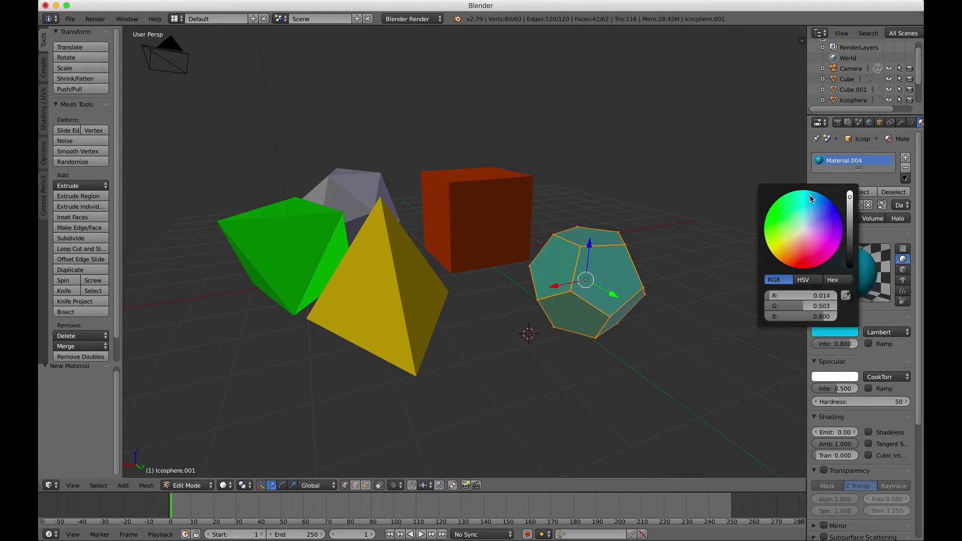
left_click_drag(812, 199, 810, 194)
Lower the dodecahedron's mesh by 0.383 along Z towards the ground plane
scroll(673, 294, "down", 10)
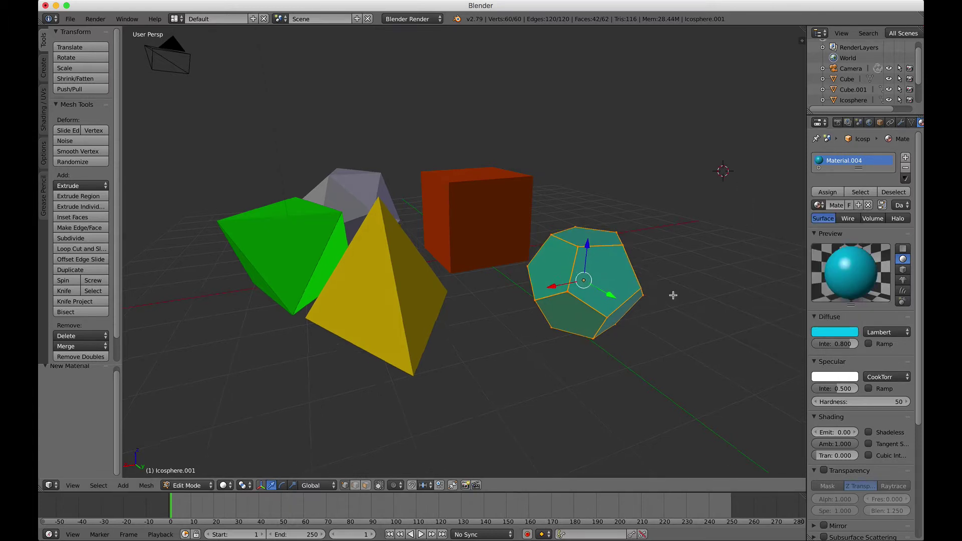
scroll(673, 295, "up", 2)
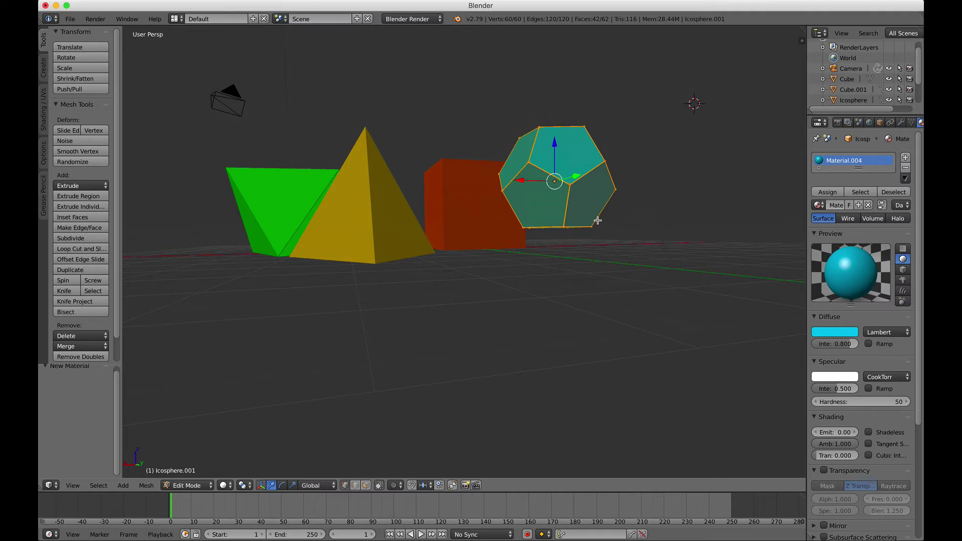
left_click_drag(555, 144, 557, 171)
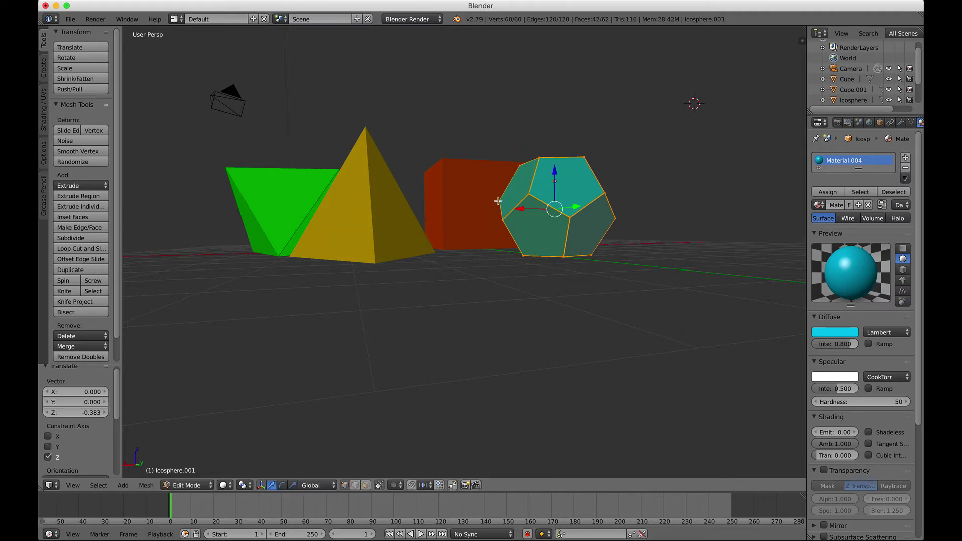
scroll(176, 129, "up", 2)
scroll(176, 130, "up", 5)
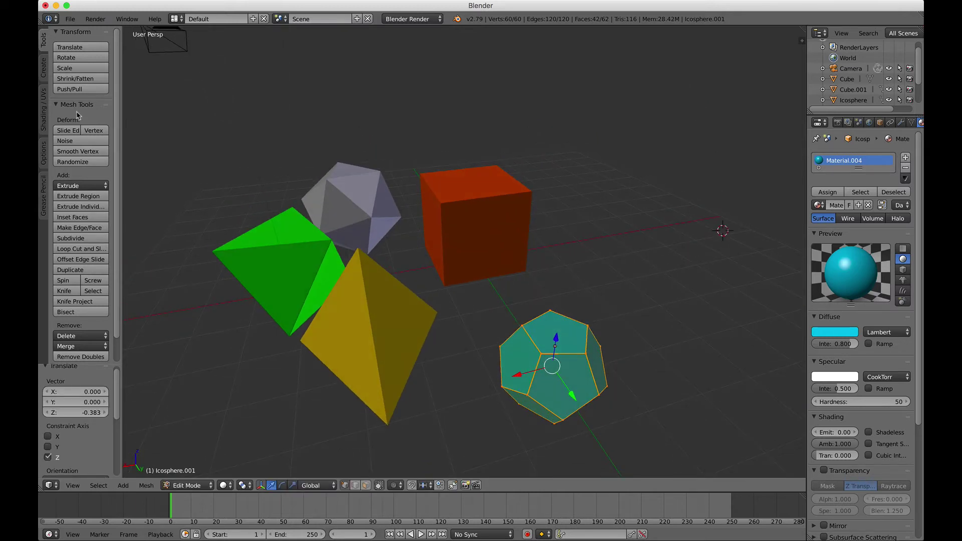
Scale the dodecahedron's mesh up by 1.094 and raise it 0.015 along Z
left_click(80, 73)
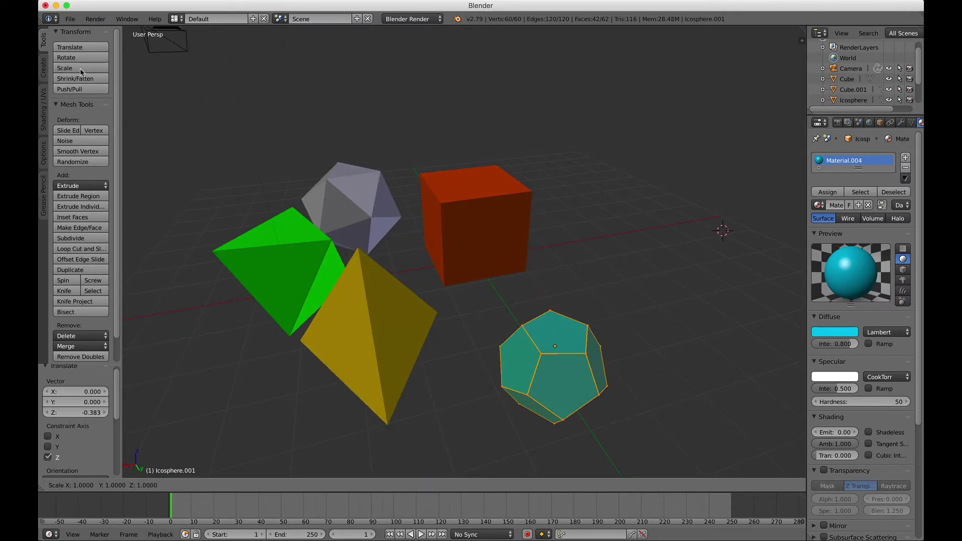
left_click(784, 69)
scroll(777, 96, "down", 6)
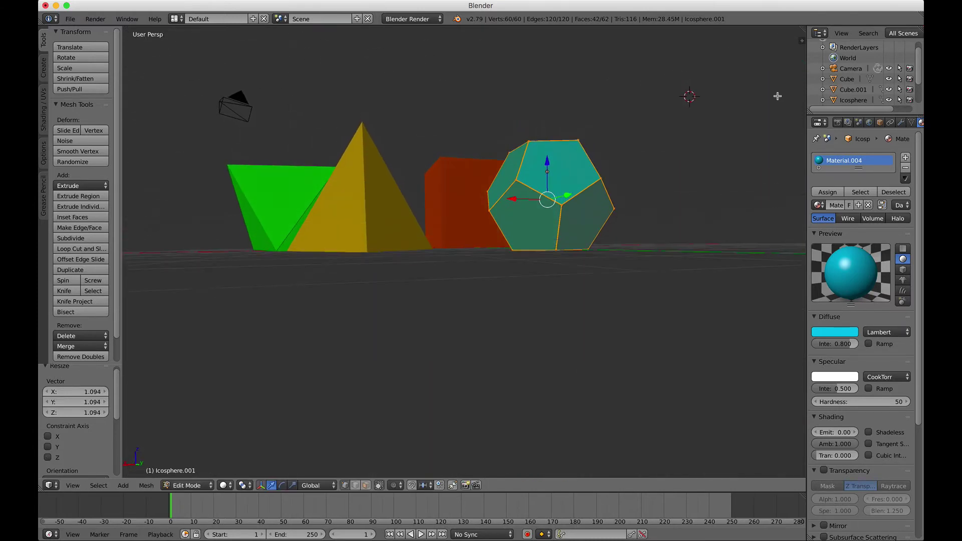
scroll(697, 144, "up", 2)
scroll(696, 144, "down", 3)
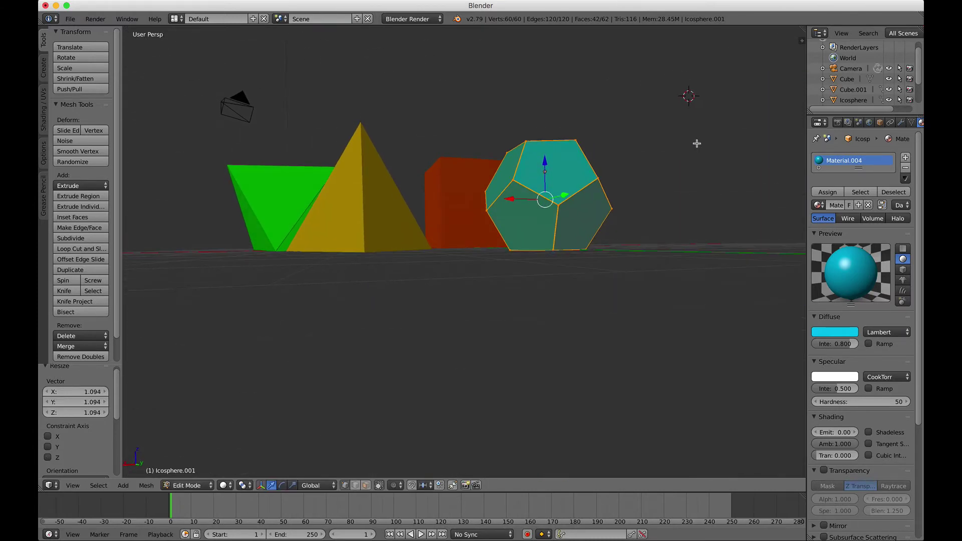
scroll(649, 142, "down", 1)
left_click_drag(546, 161, 545, 160)
scroll(545, 160, "up", 3)
scroll(545, 159, "up", 5)
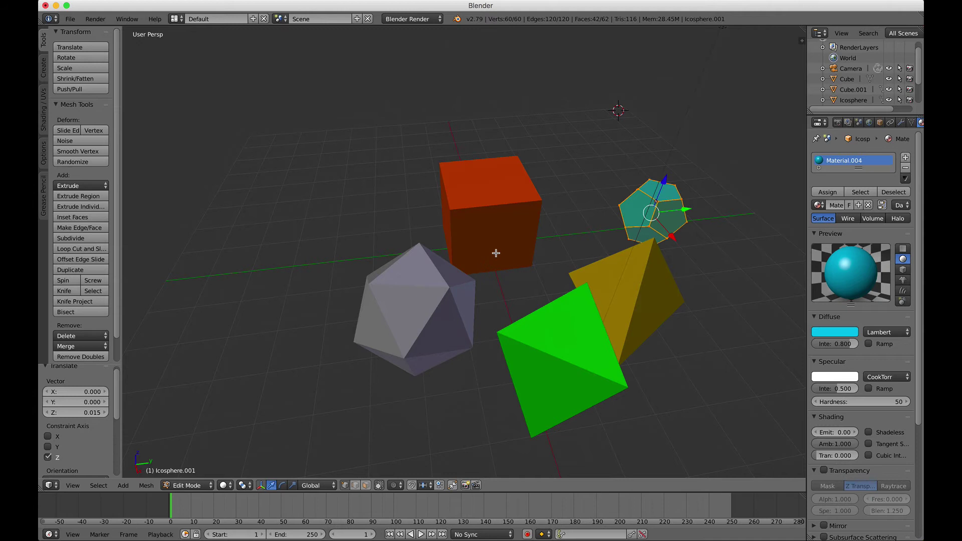
Enlarge the dodecahedron's mesh by a factor of 1.397 and raise it 0.253 along Z to sit on the ground
scroll(440, 245, "down", 1)
left_click(80, 68)
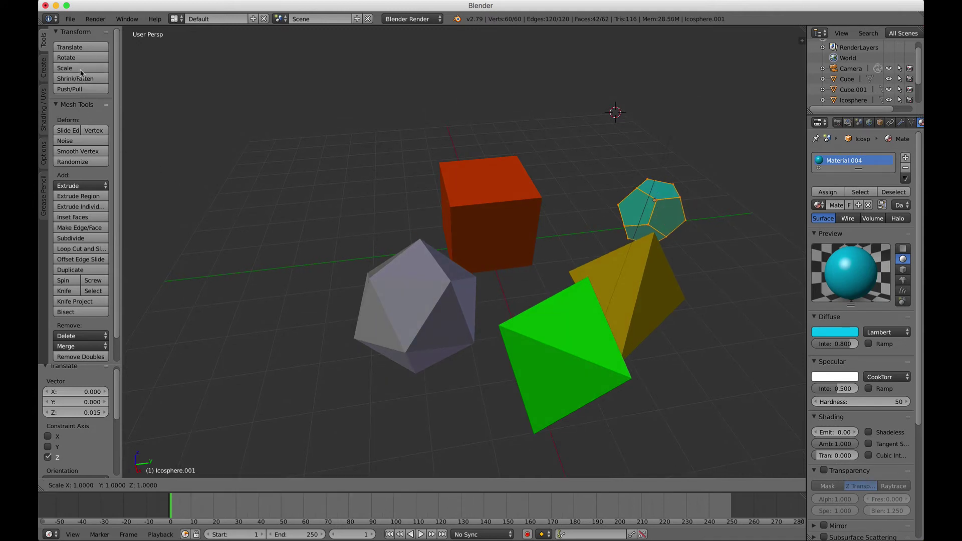
left_click(601, 103)
scroll(601, 103, "down", 2)
scroll(601, 107, "down", 10)
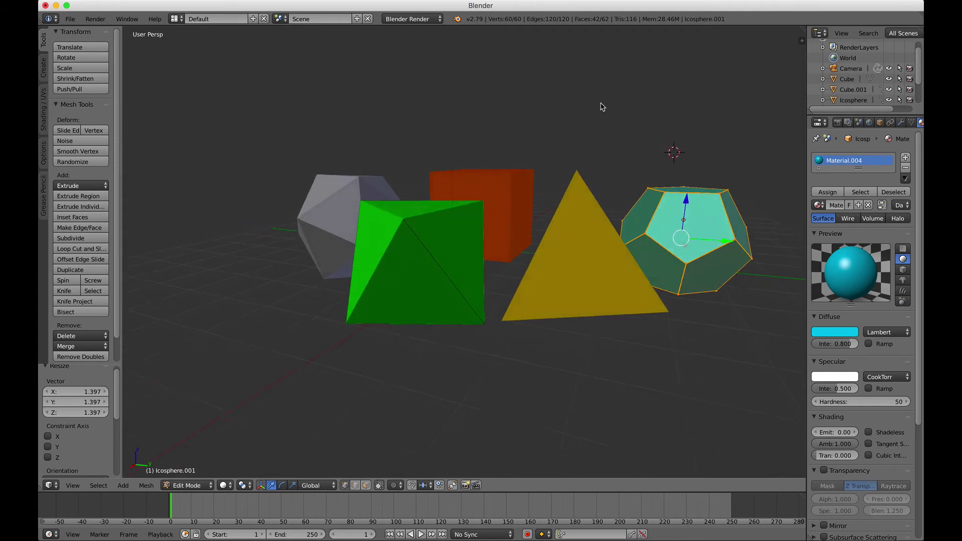
scroll(602, 106, "down", 4)
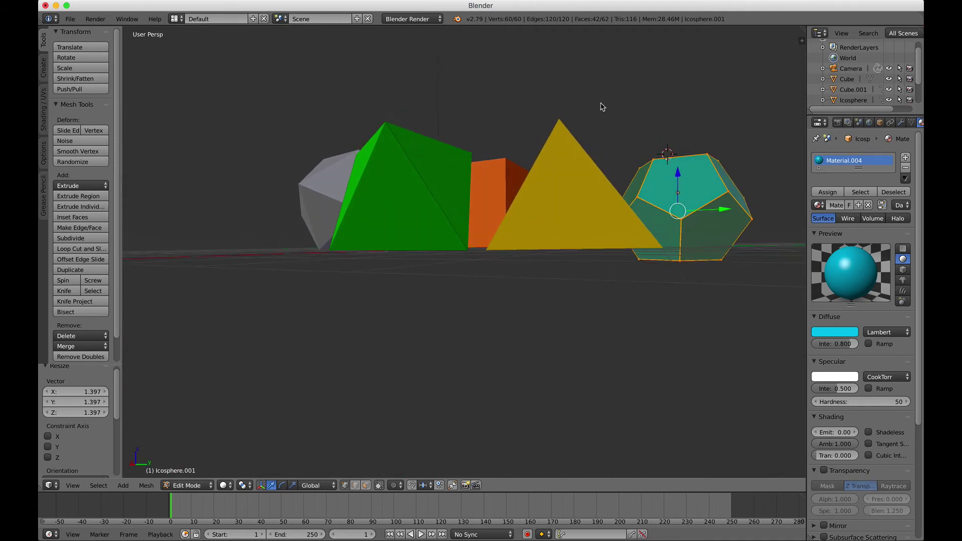
left_click_drag(679, 172, 678, 161)
Render the scene to check how the five solids are framed, and return to the 3D view
scroll(671, 187, "up", 10)
scroll(671, 187, "down", 10)
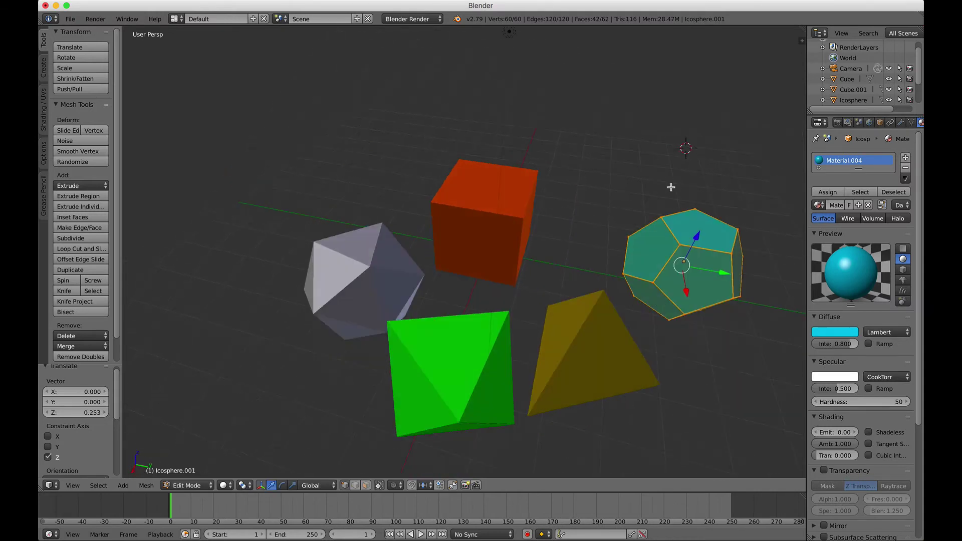
scroll(671, 187, "right", 2)
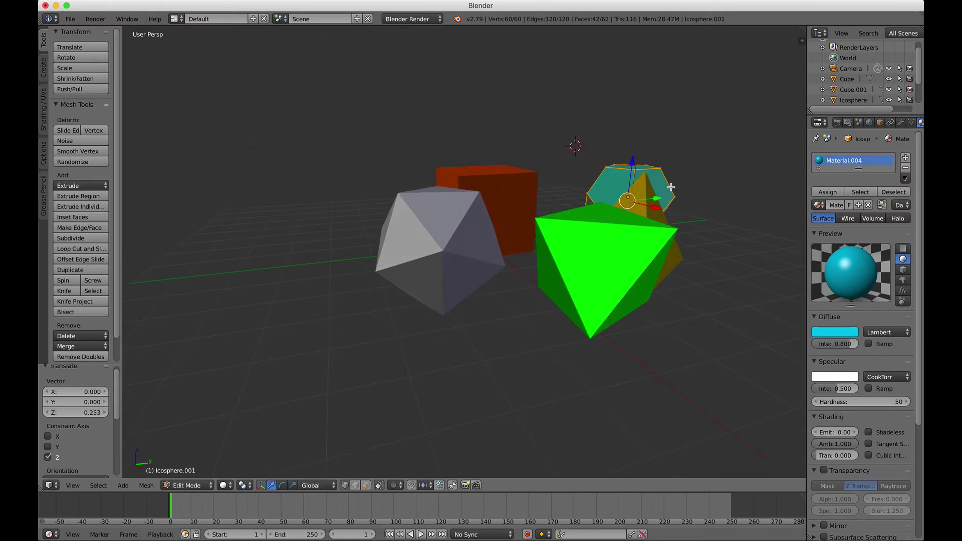
key("F12")
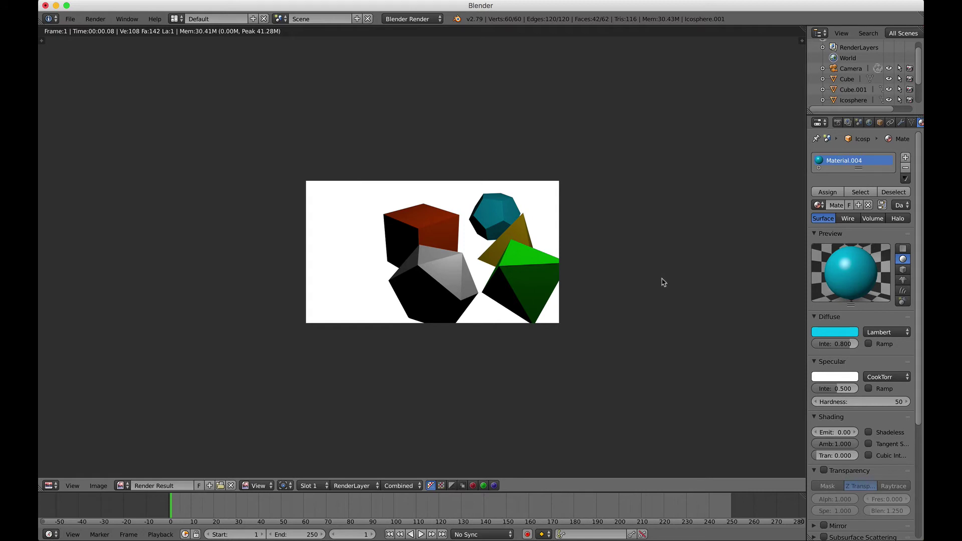
key("Escape")
scroll(660, 312, "down", 5)
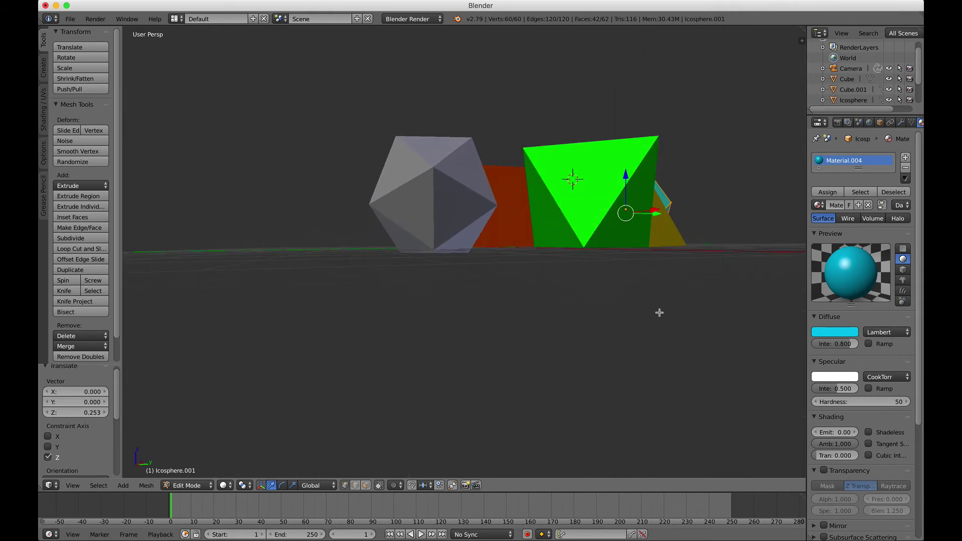
scroll(660, 312, "up", 6)
scroll(660, 312, "up", 5)
scroll(659, 312, "down", 6)
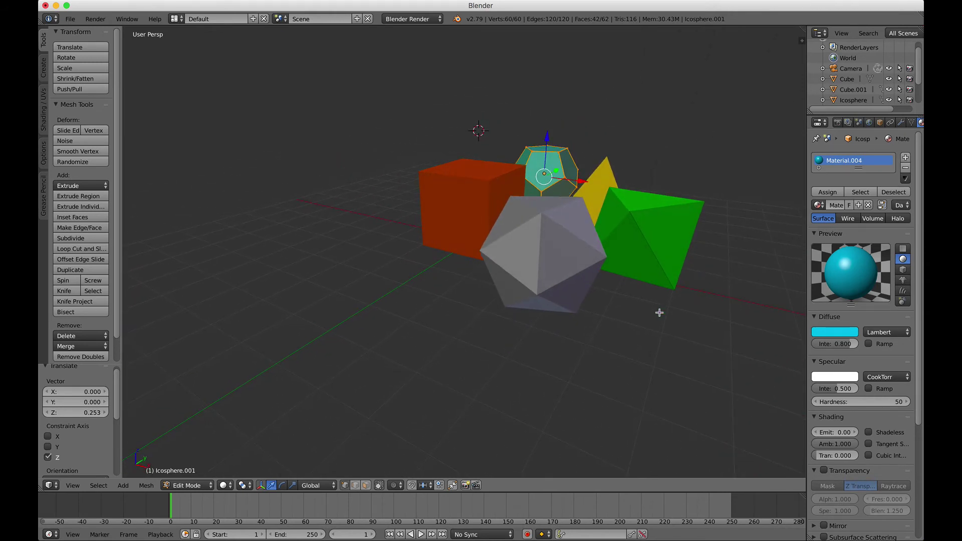
scroll(660, 312, "down", 3)
left_click(659, 317, "ctrl")
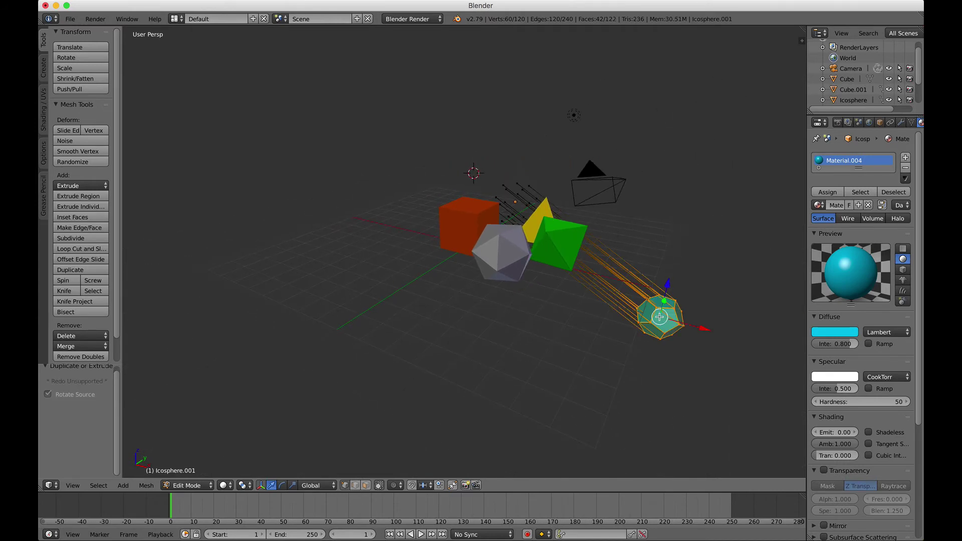
key("ctrl+z")
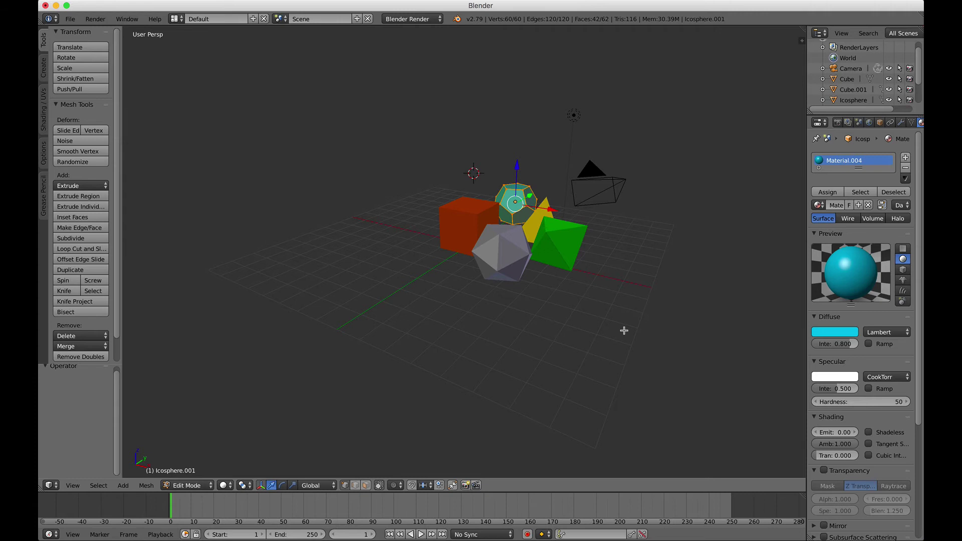
Switch from Edit Mode to Object Mode and select the camera
scroll(624, 331, "right", 10)
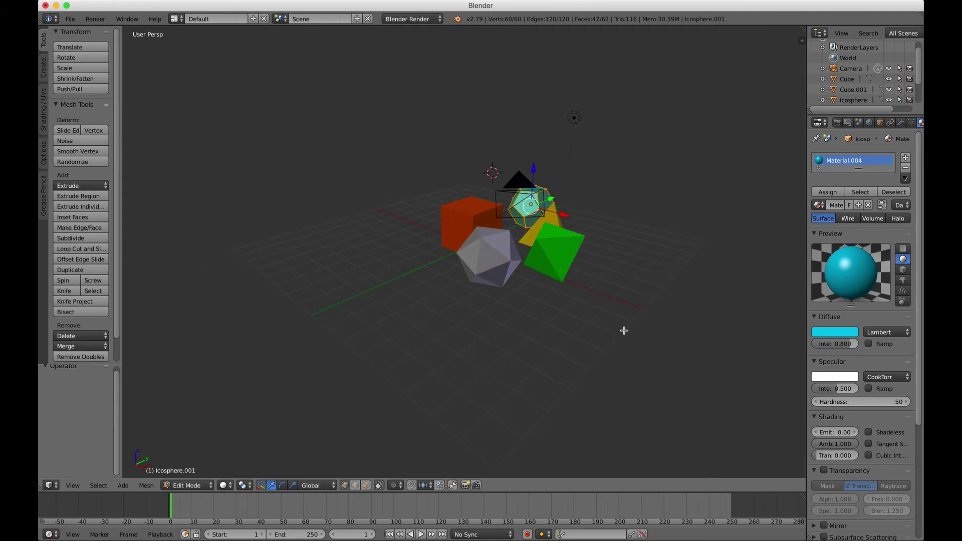
scroll(624, 331, "right", 5)
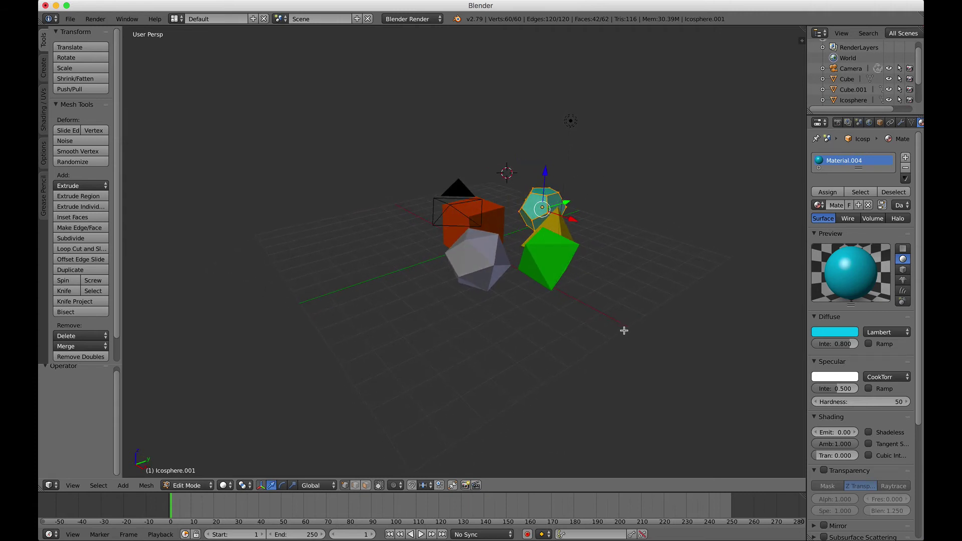
left_click(448, 207)
left_click(344, 225)
key("Tab")
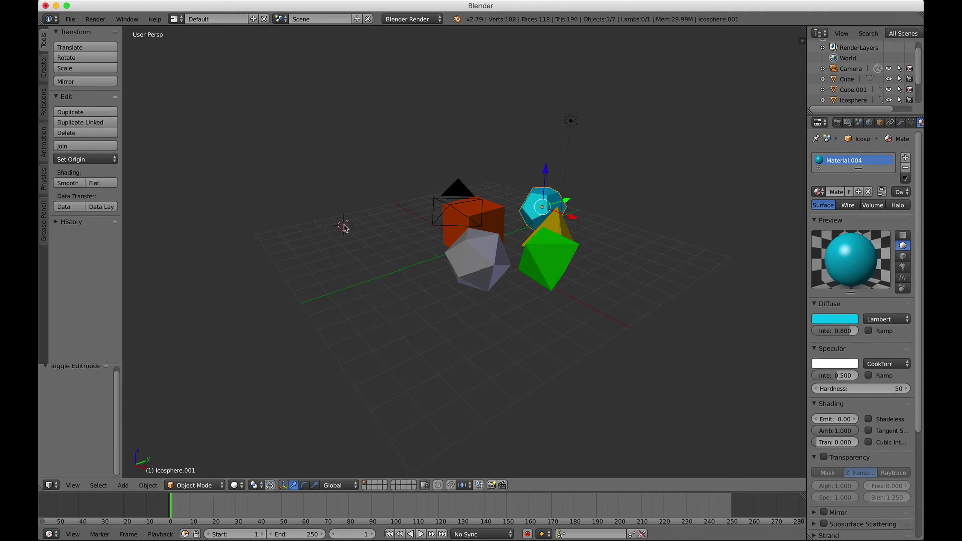
right_click(463, 194)
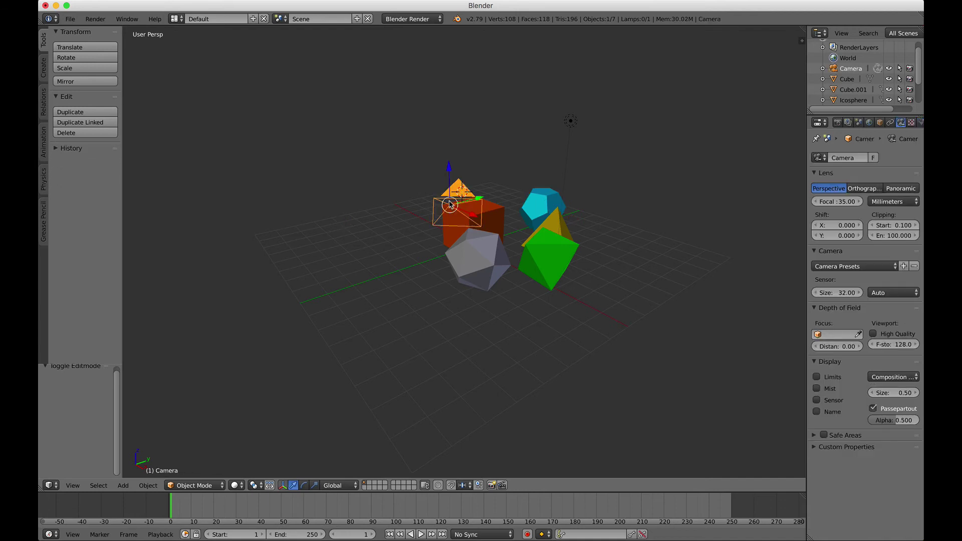
Move the camera 1.812 along X and 0.343 along Y, further back from the solids
key("g")
key("x")
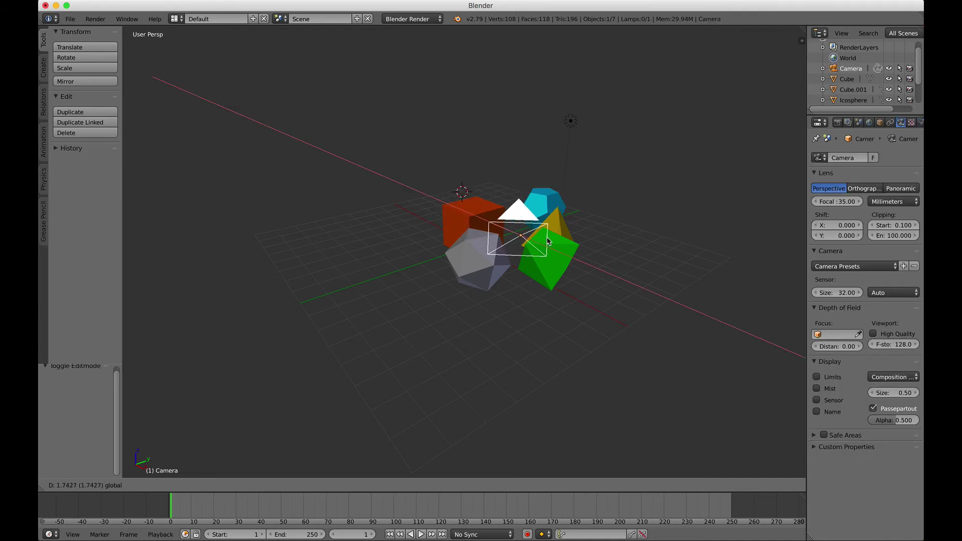
left_click(547, 242)
middle_click_drag(547, 242, 544, 257)
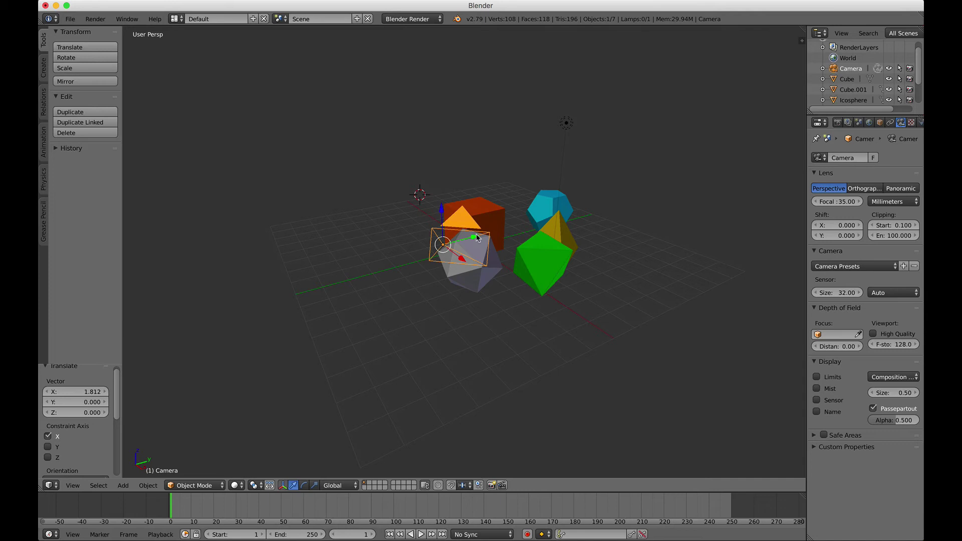
left_click_drag(476, 235, 492, 233)
Render the scene from the moved camera and close the render result
middle_click_drag(503, 236, 510, 241)
key("F12")
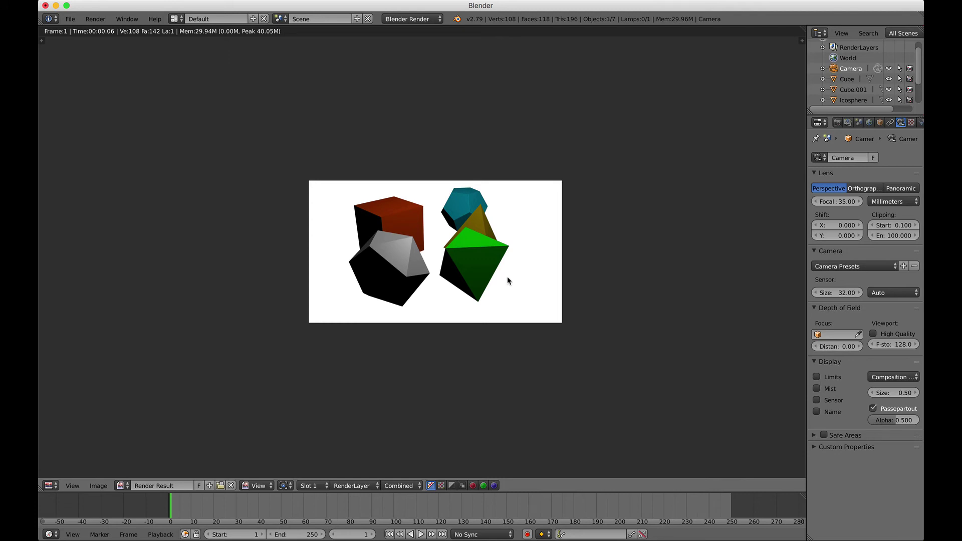
key("Escape")
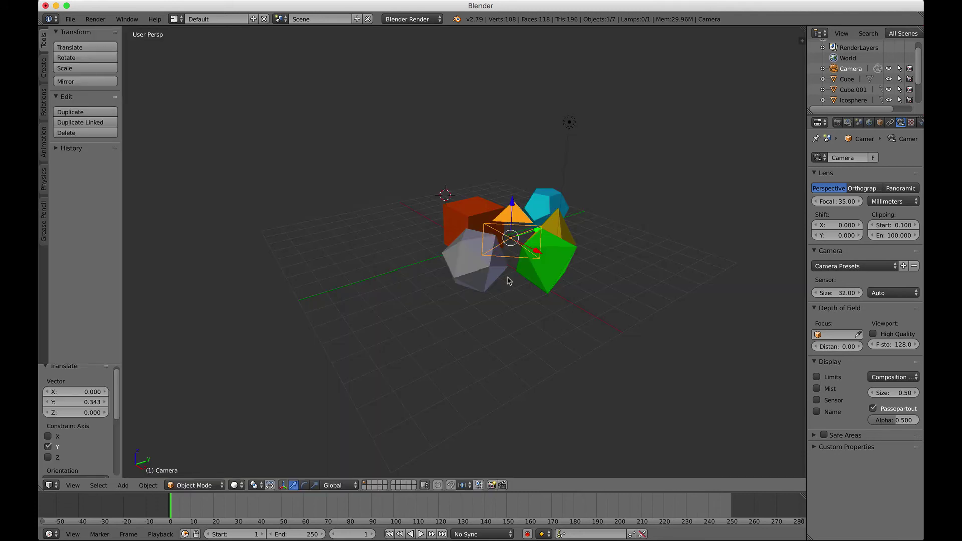
Inspect the camera's position around the solids, then render the scene once more and return to the 3D view
middle_click_drag(508, 281, 338, 260)
scroll(338, 260, "left", 8)
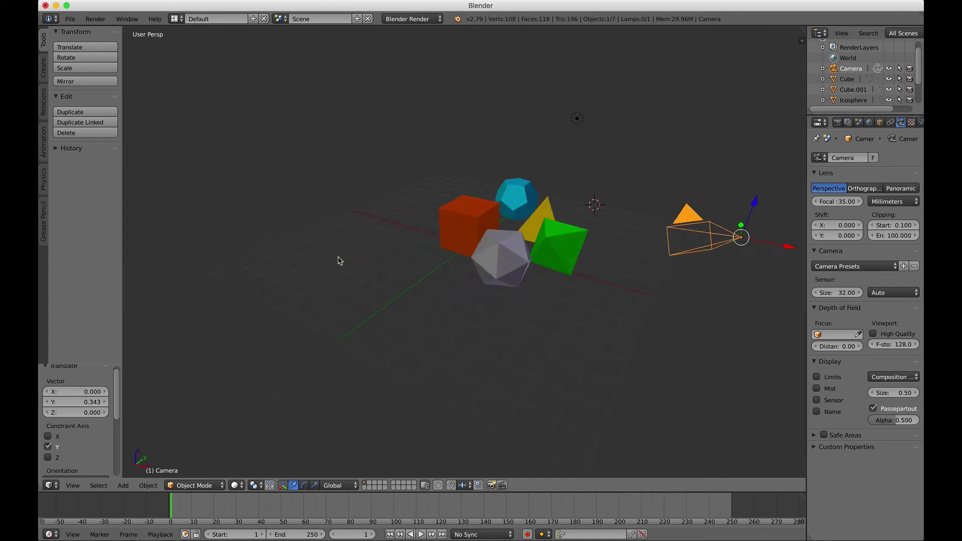
scroll(338, 261, "right", 5)
scroll(338, 260, "down", 2)
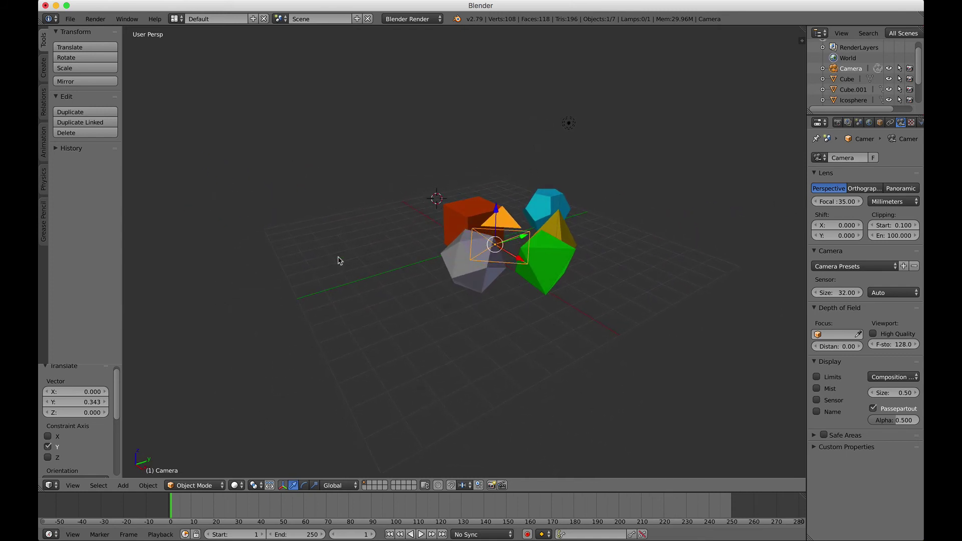
scroll(327, 261, "right", 5)
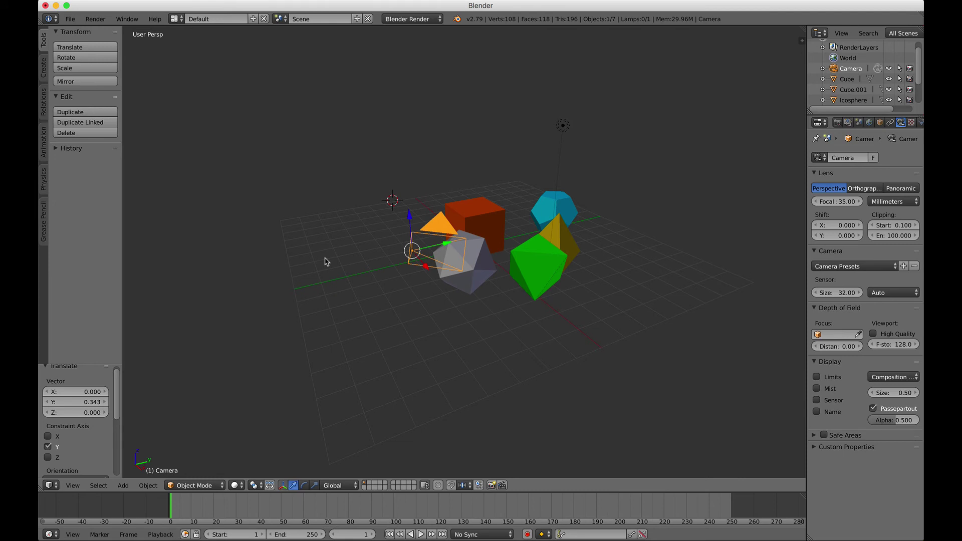
key("F12")
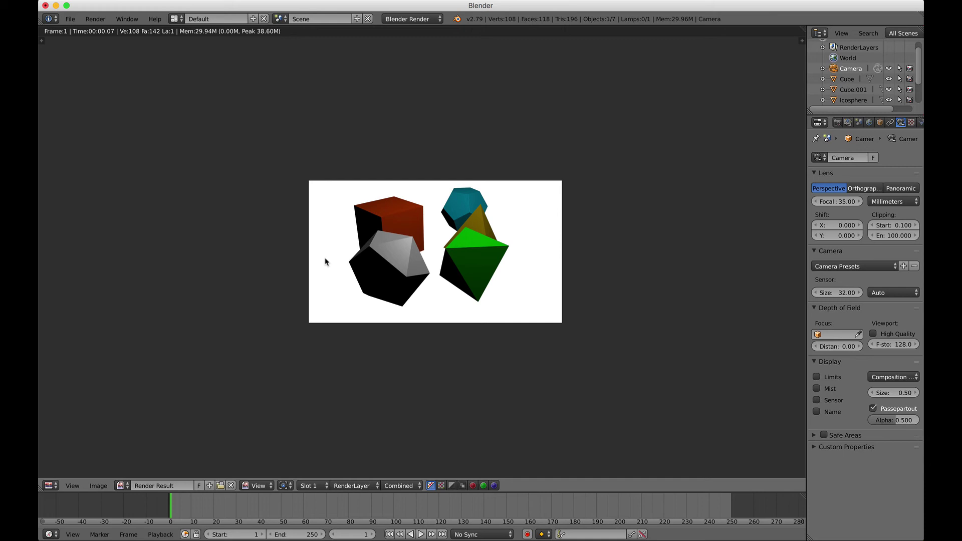
key("Escape")
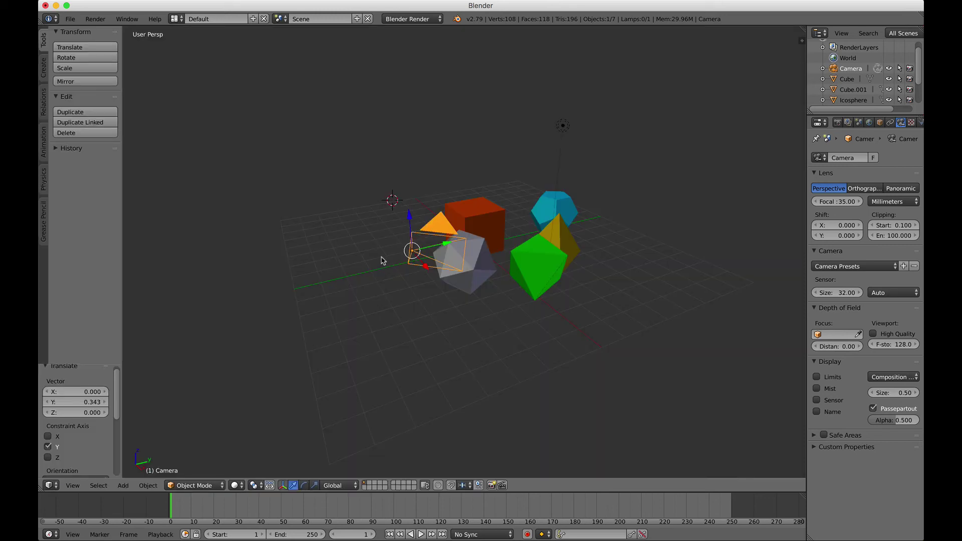
Move the yellow tetrahedron along X and 1.109 along Y, clear of the green octahedron
right_click(558, 233)
key("g")
key("x")
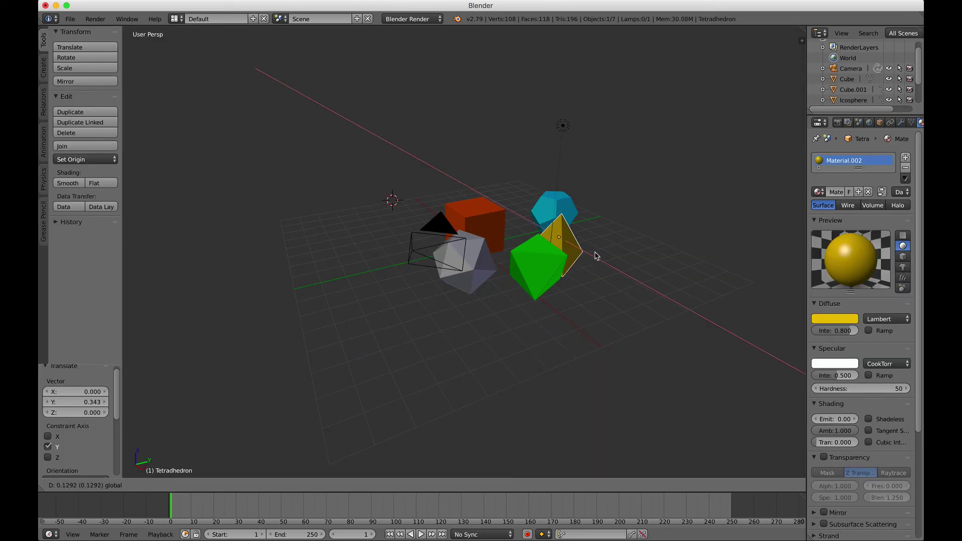
left_click_drag(621, 263, 631, 241)
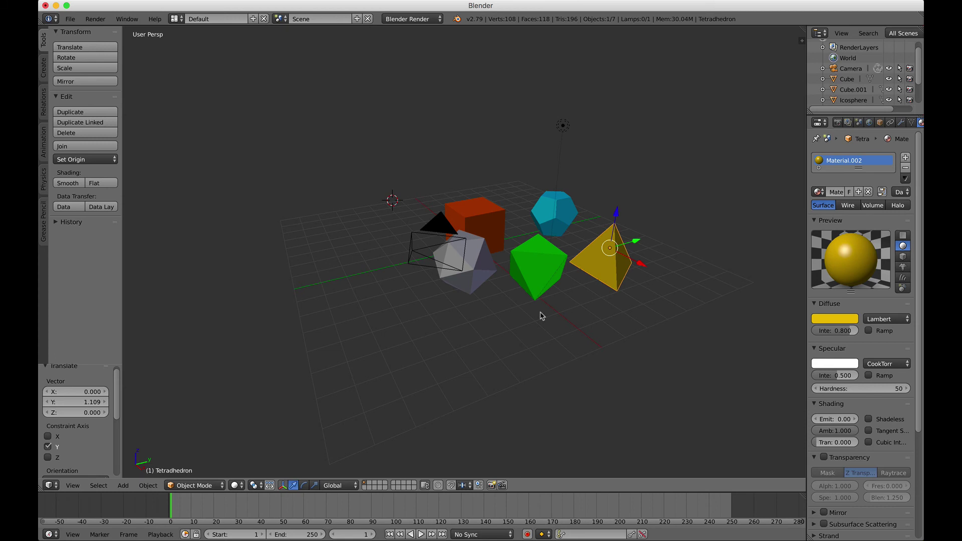
Render the scene with the repositioned tetrahedron and return to the 3D view
middle_click_drag(540, 314, 535, 318)
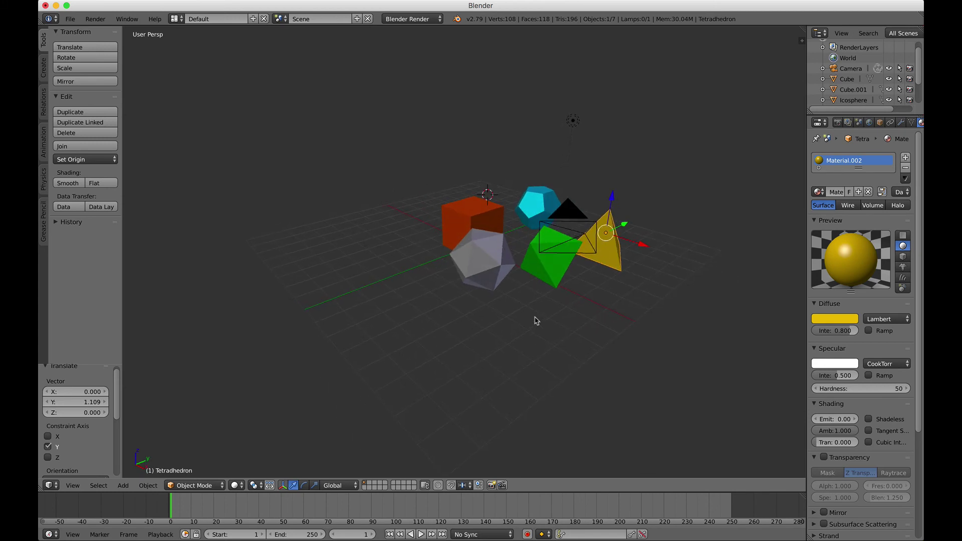
key("F12")
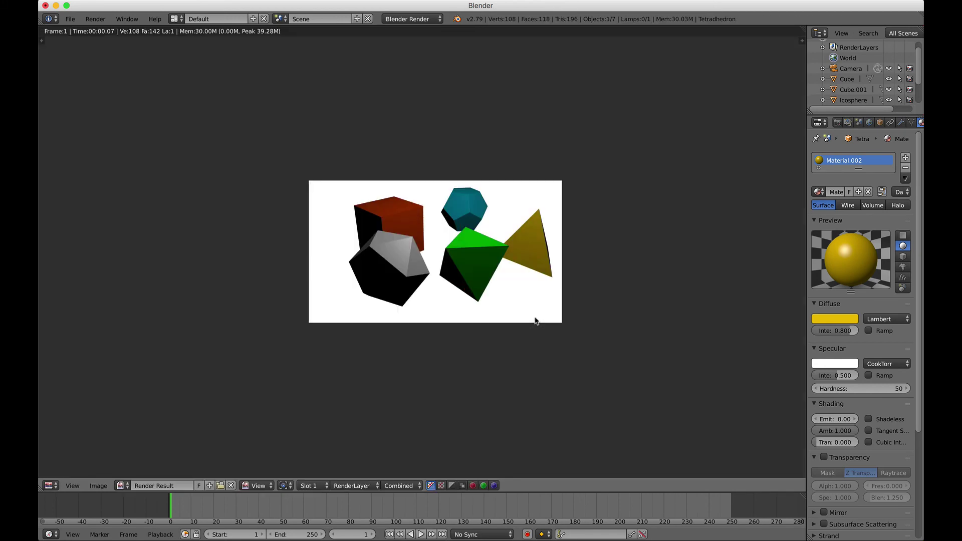
key("Escape")
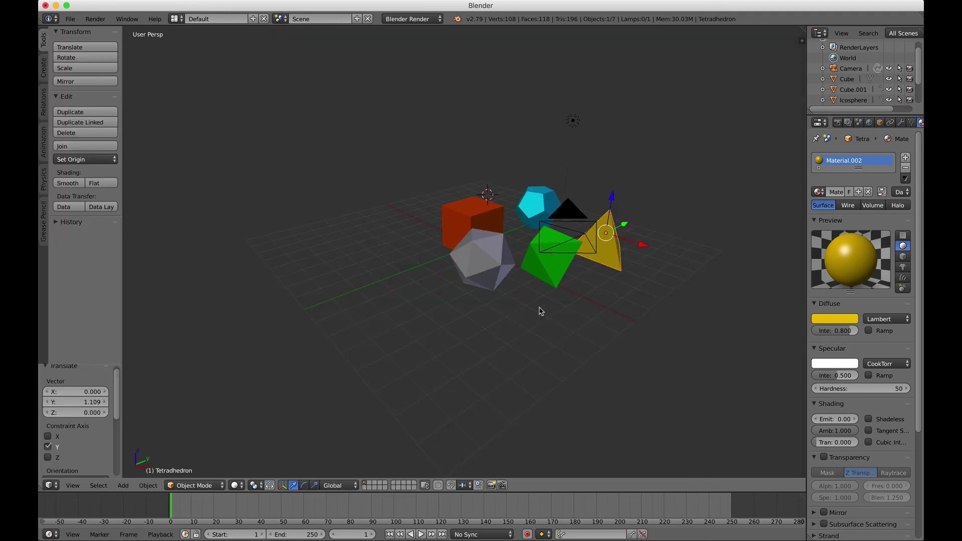
Try moving the red cube about 0.58 along the Y axis and undo the move
middle_click_drag(574, 250, 573, 250)
right_click(499, 236)
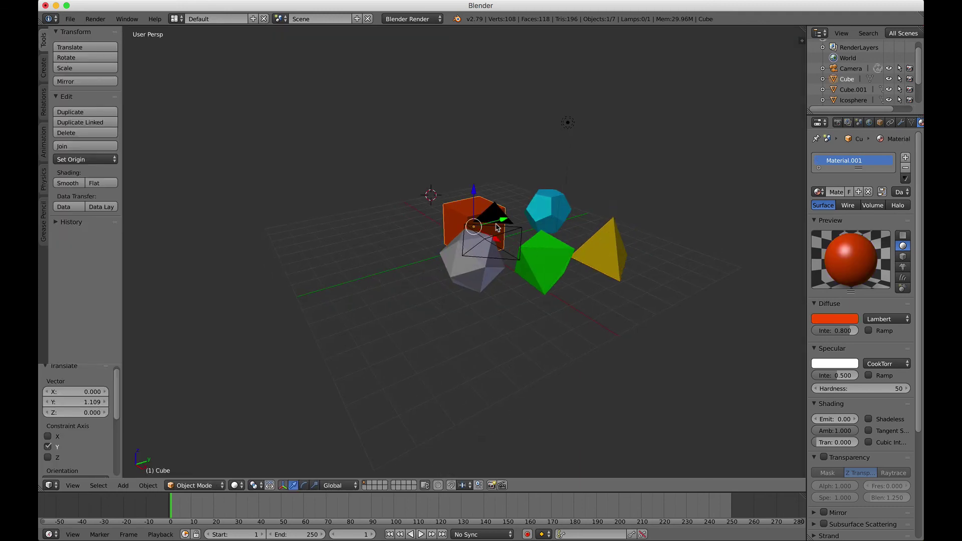
key("g")
key("y")
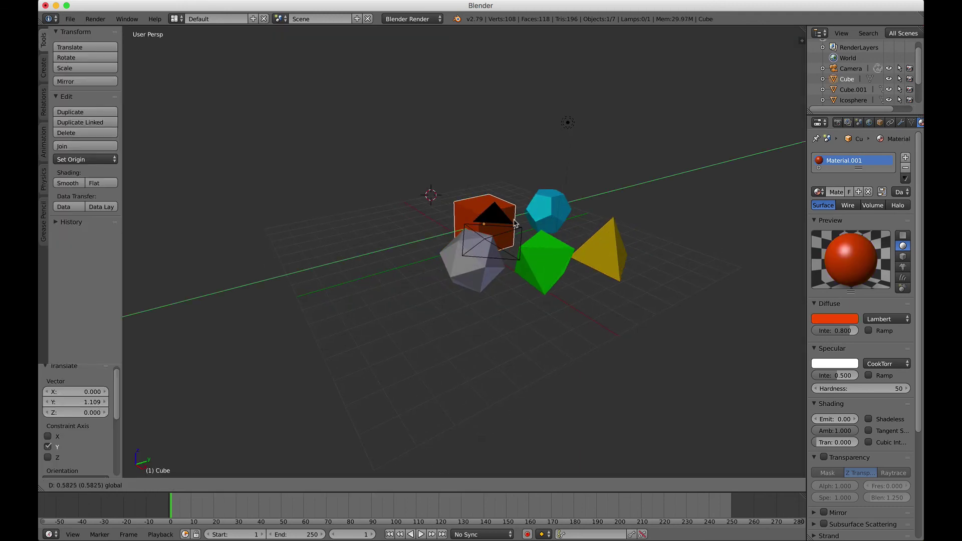
left_click(514, 223)
key("ctrl+z")
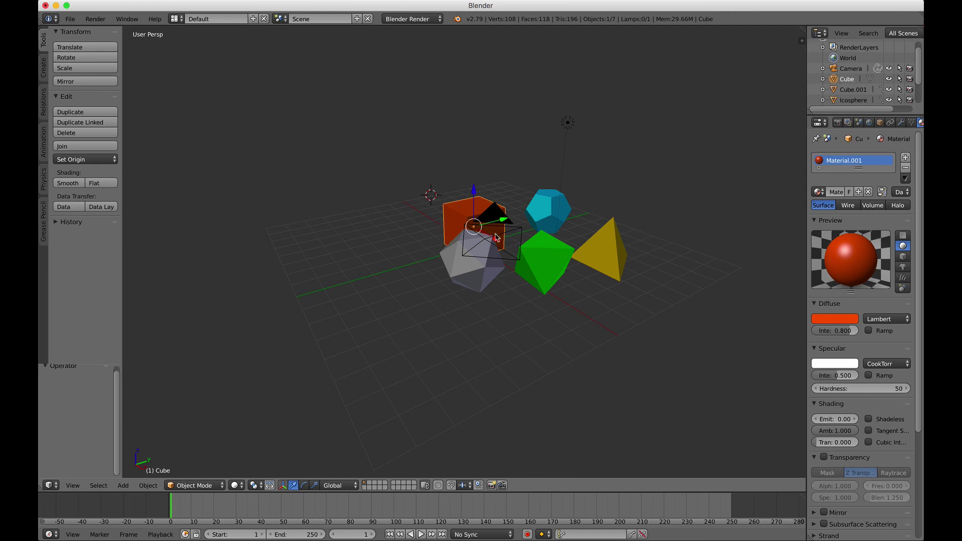
Move the camera 0.335 along the X axis and render the scene from its new position
right_click(494, 219)
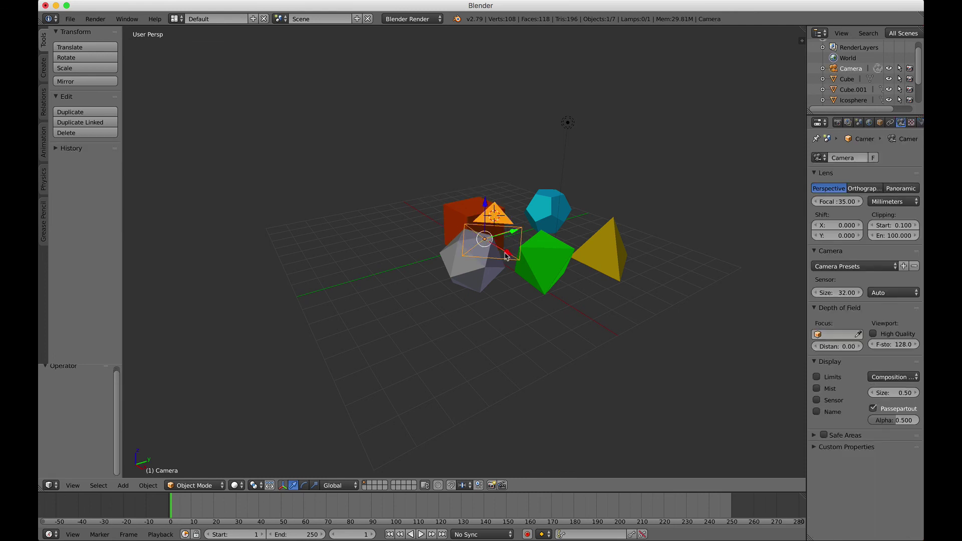
key("g")
key("x")
left_click(521, 262)
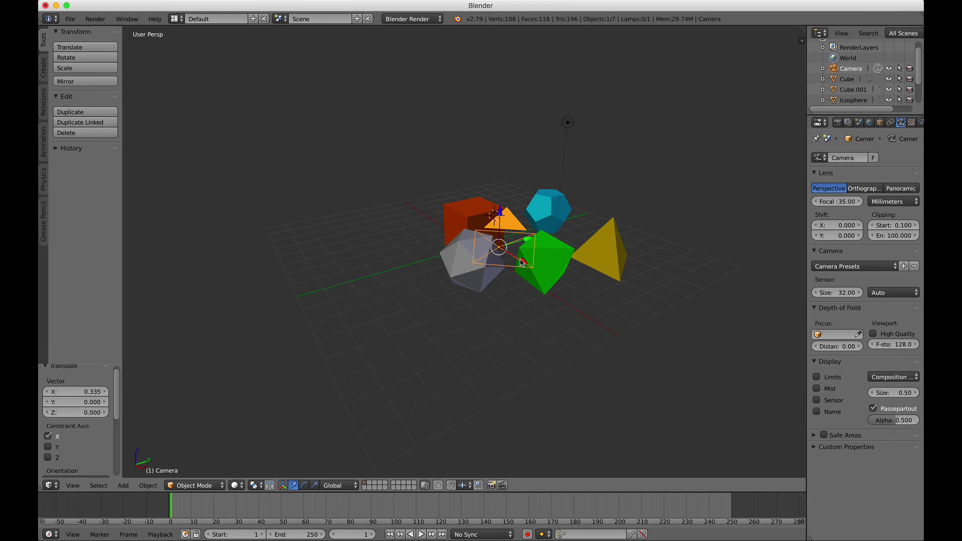
key("F12")
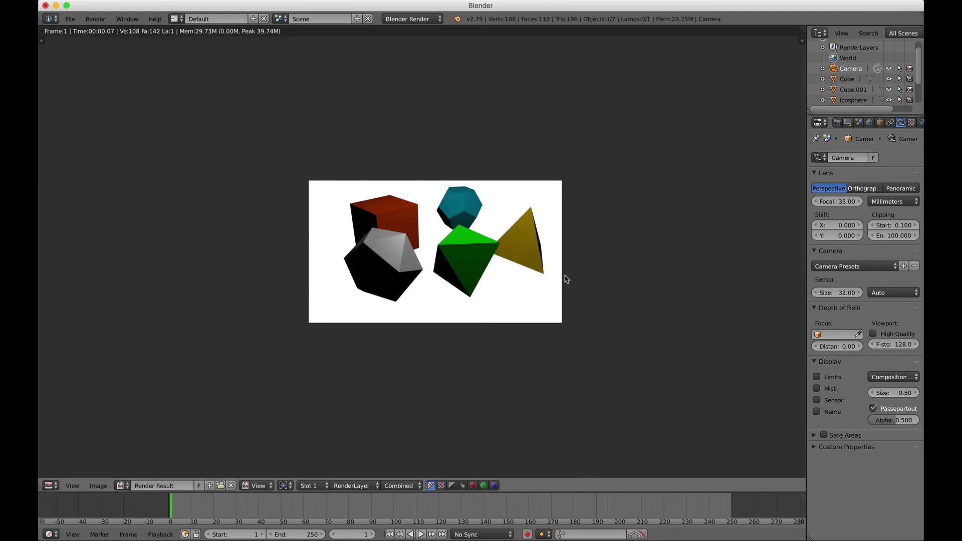